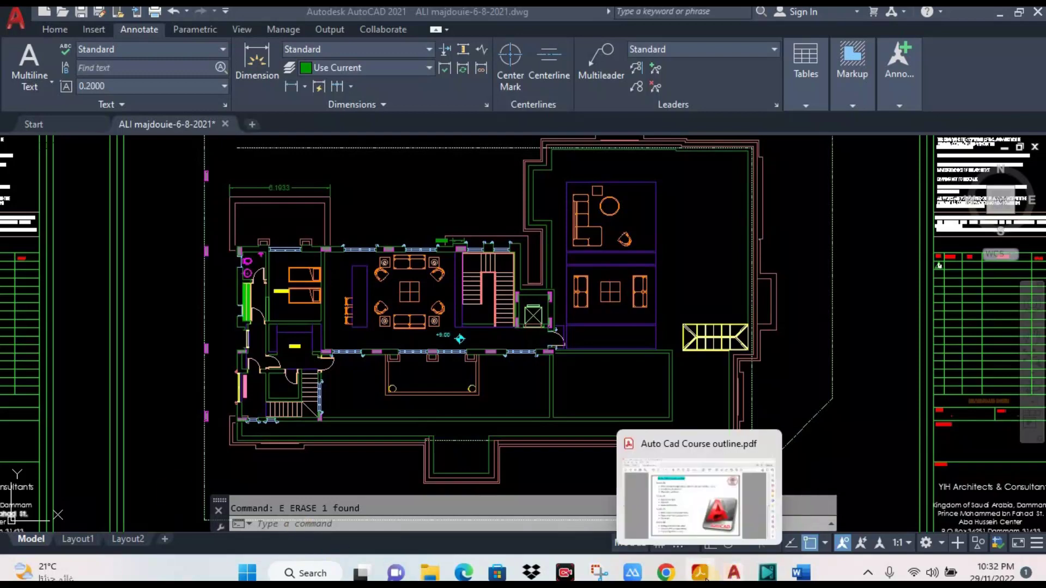
left_click(698, 490)
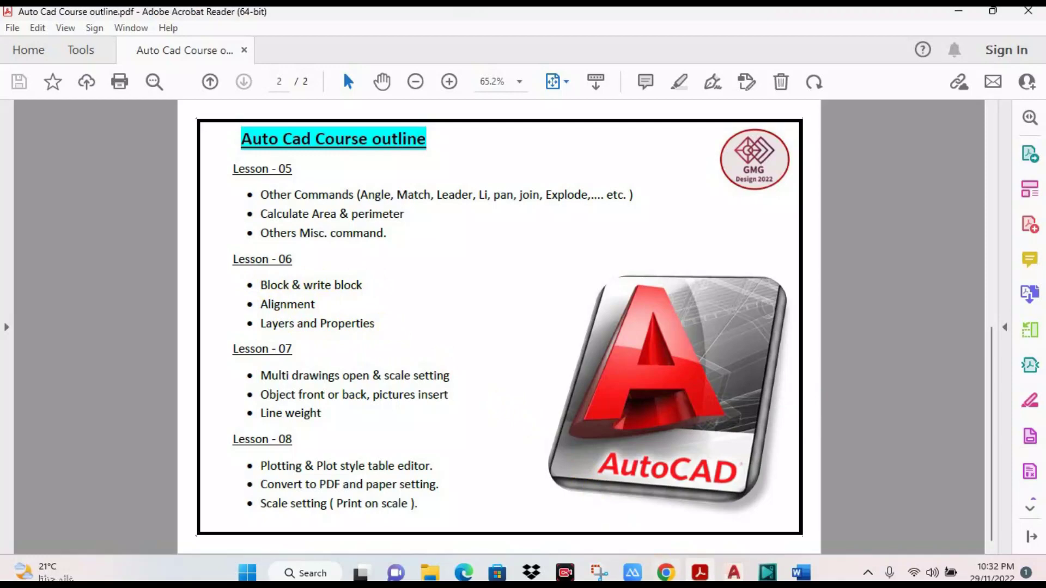
left_click(699, 572)
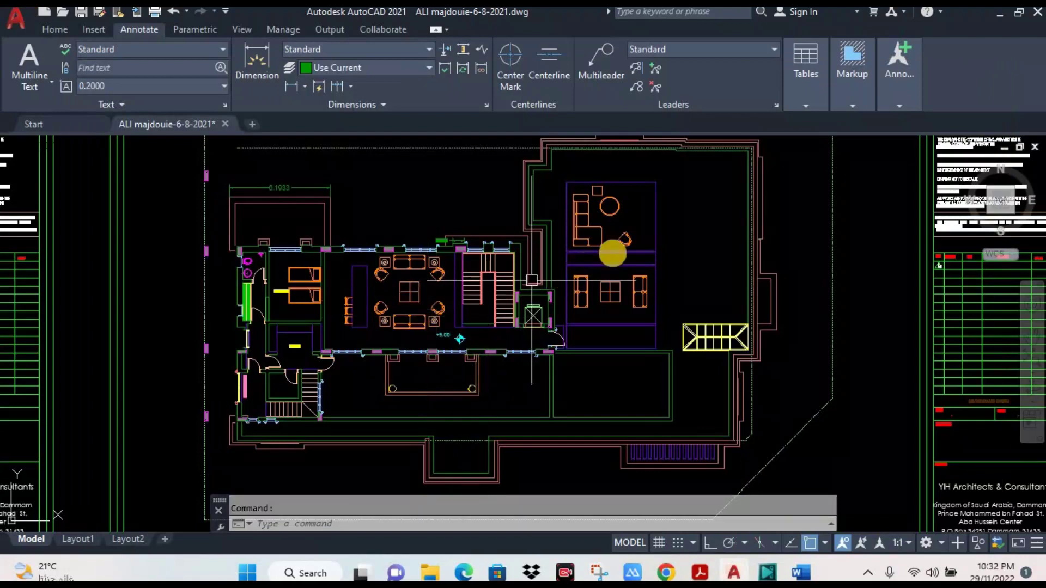
scroll(604, 204, "up", 2)
scroll(623, 324, "up", 3)
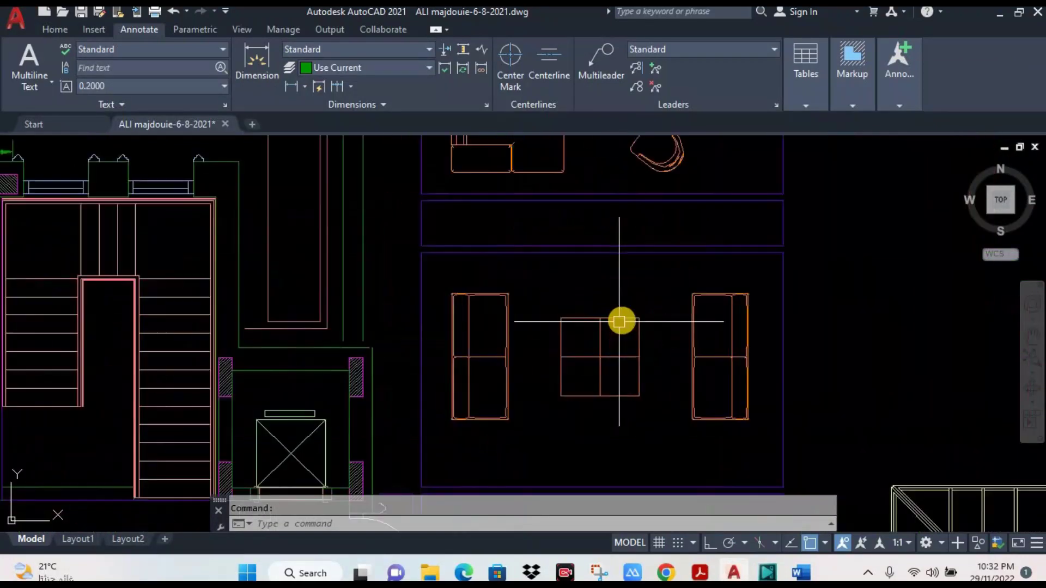
left_click(619, 318)
left_click(581, 318)
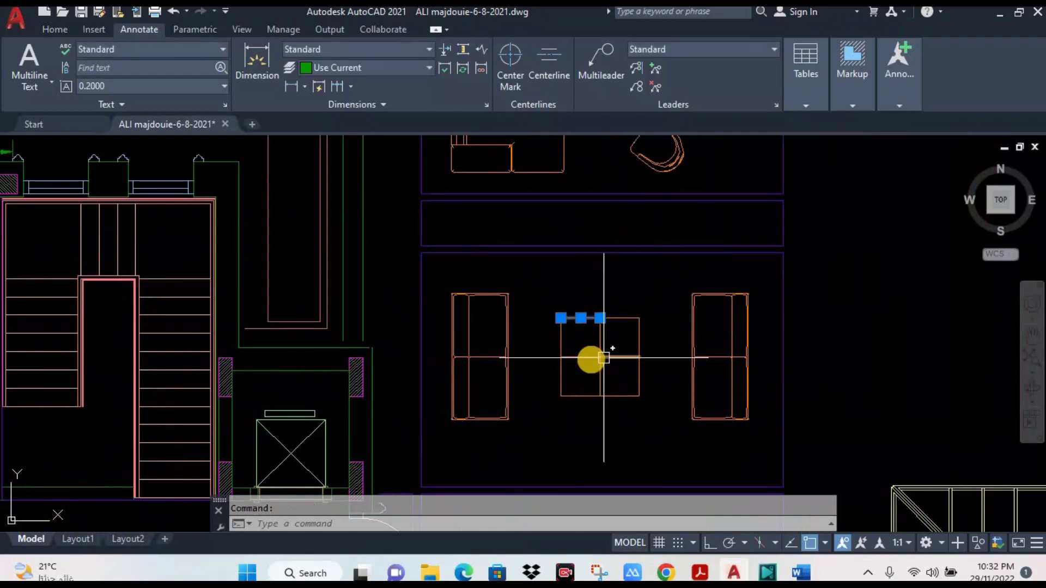
left_click(561, 338)
key("Escape")
left_click(507, 329)
key("Escape")
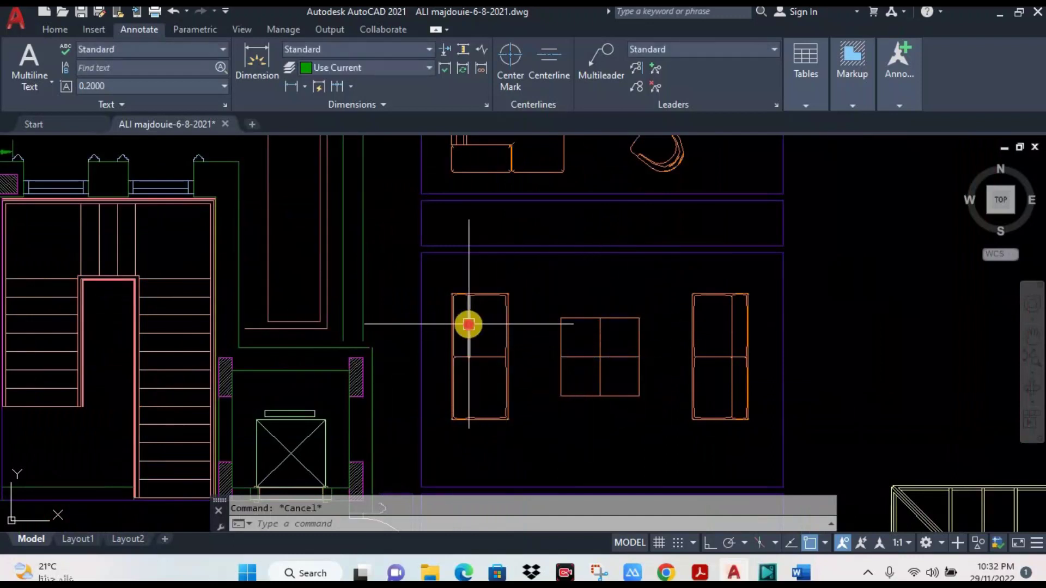
left_click(507, 343)
key("Escape")
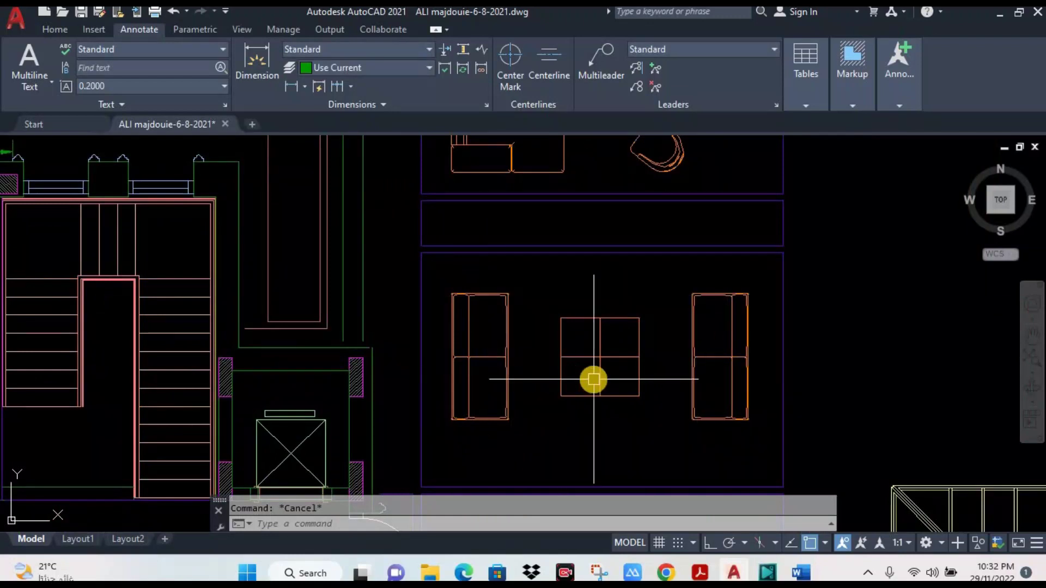
scroll(599, 359, "down", 2)
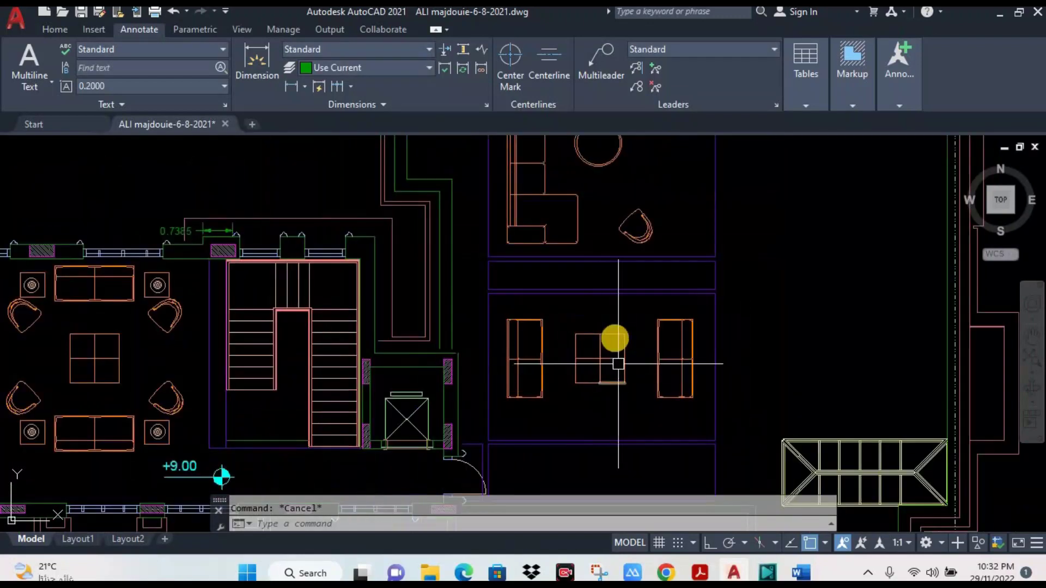
left_click(700, 308)
left_click(631, 381)
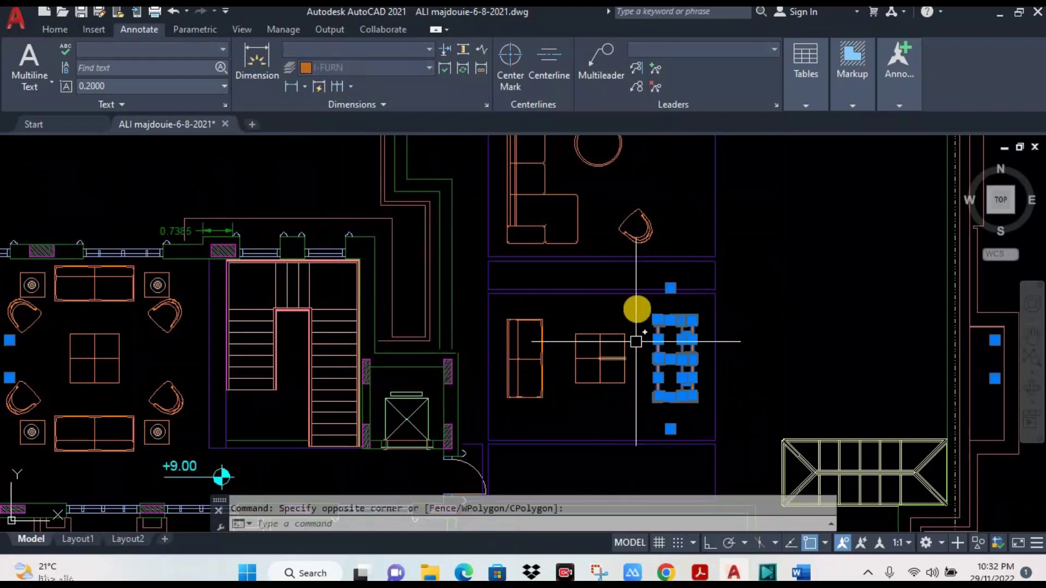
left_click(636, 306)
left_click(572, 396)
key("Escape")
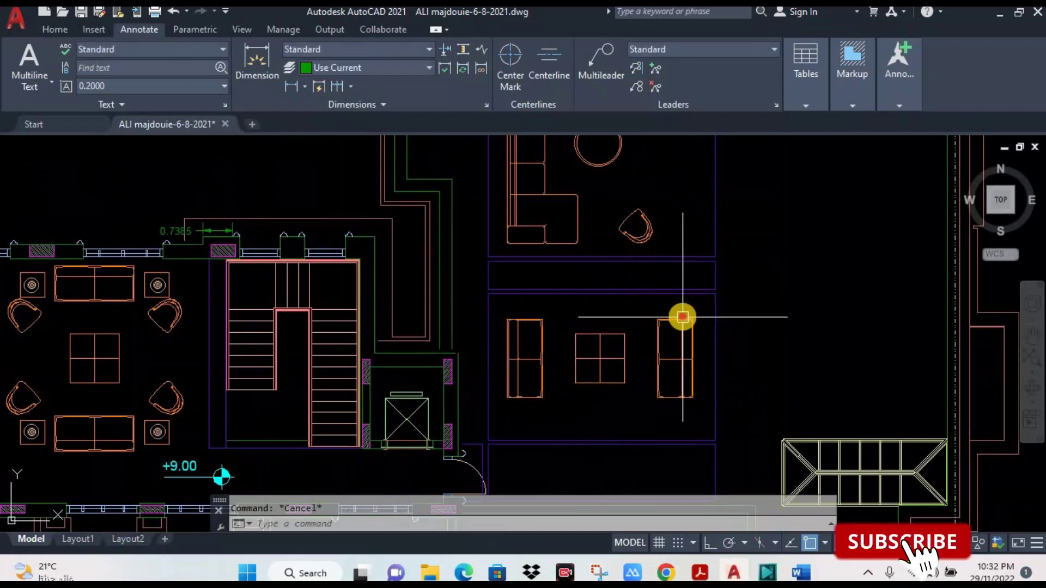
left_click(683, 317)
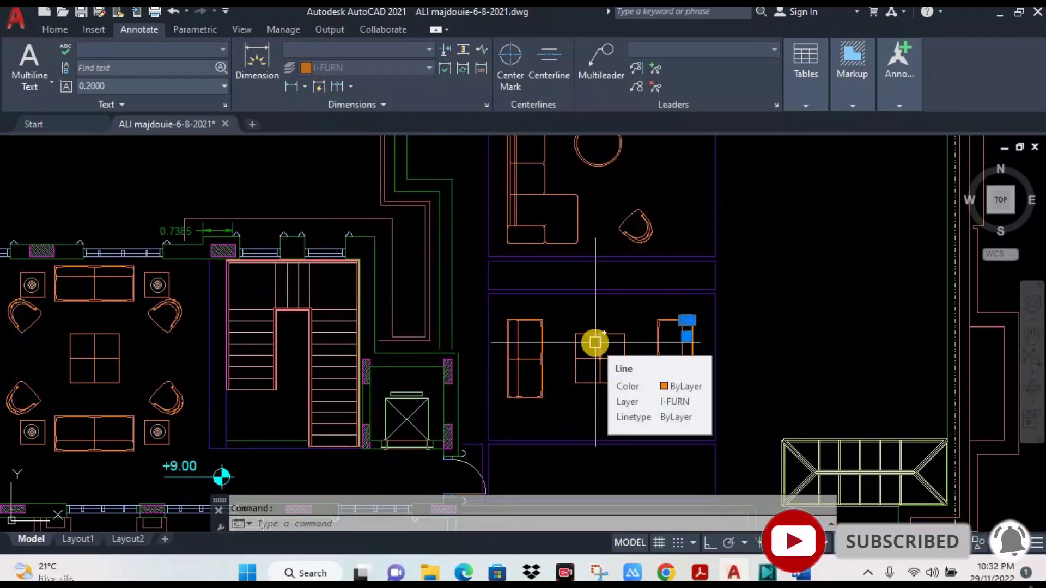
key("Escape")
scroll(600, 381, "down", 5)
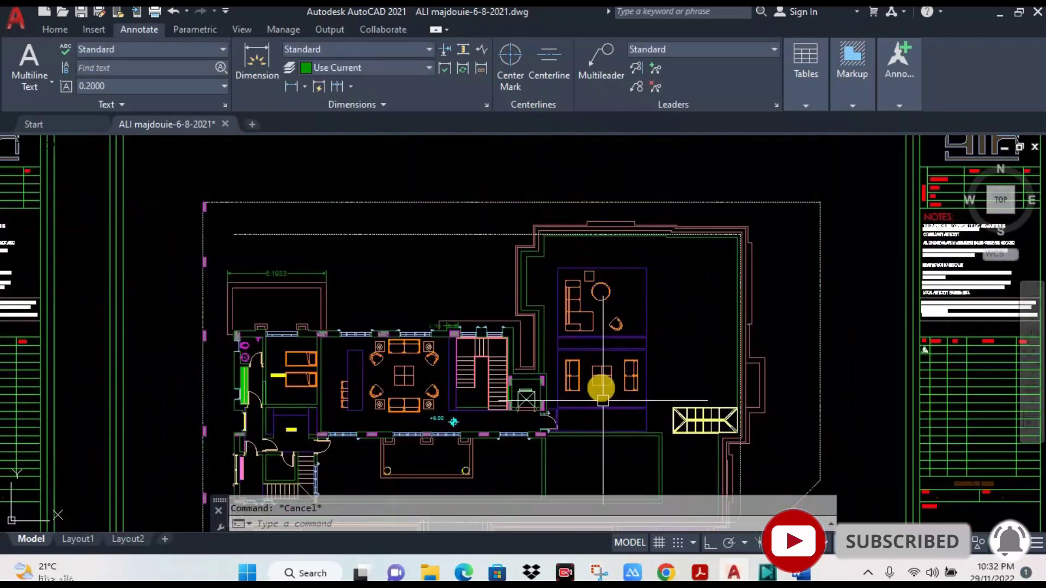
scroll(588, 350, "up", 1)
scroll(588, 350, "up", 3)
scroll(588, 350, "up", 2)
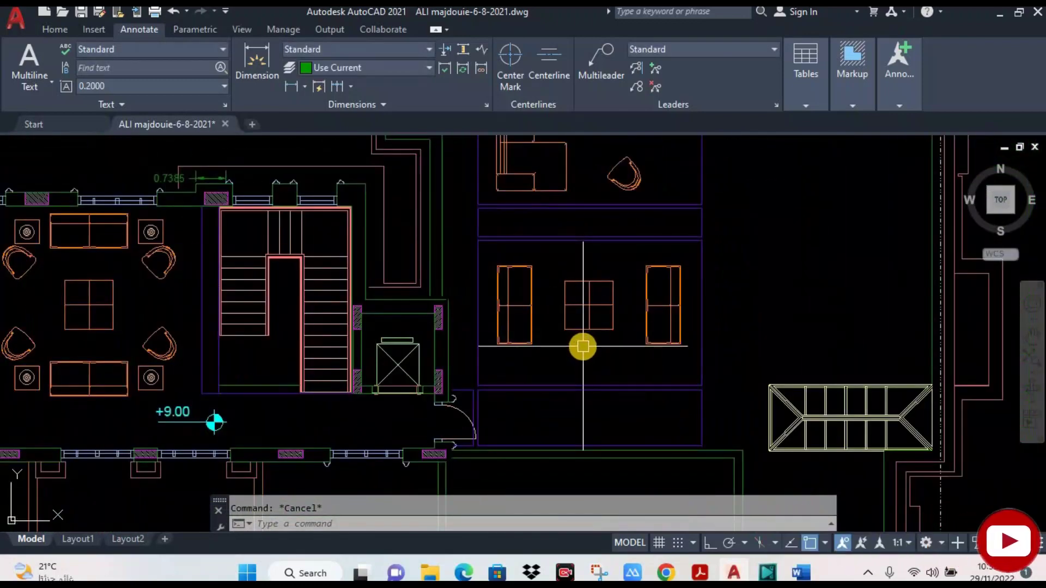
type("b")
Make block xcv from the right-hand room's two sofas and centre table (108 objects).
key("Return")
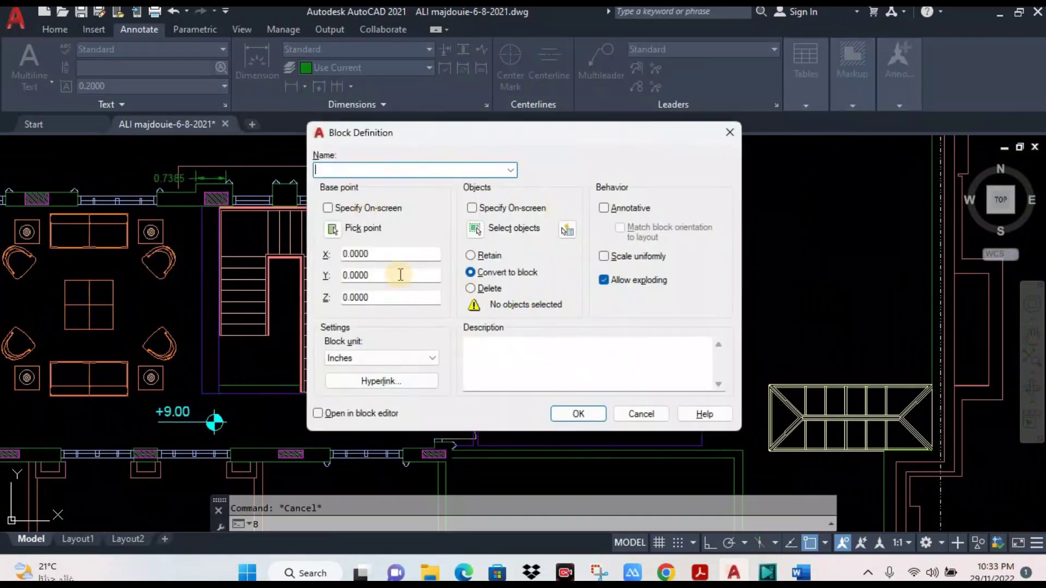
left_click(343, 169)
type("xcv")
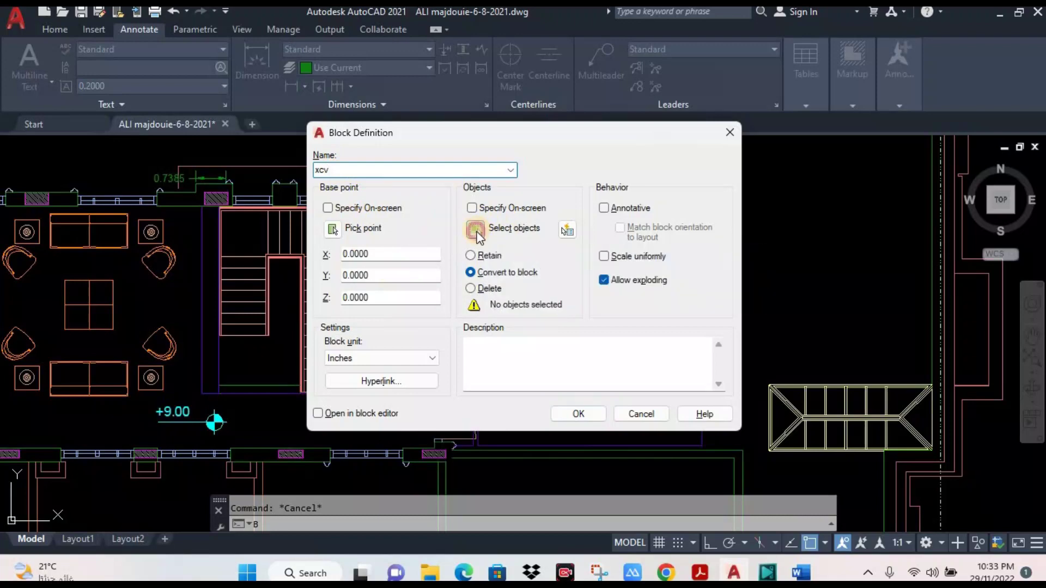
left_click(475, 229)
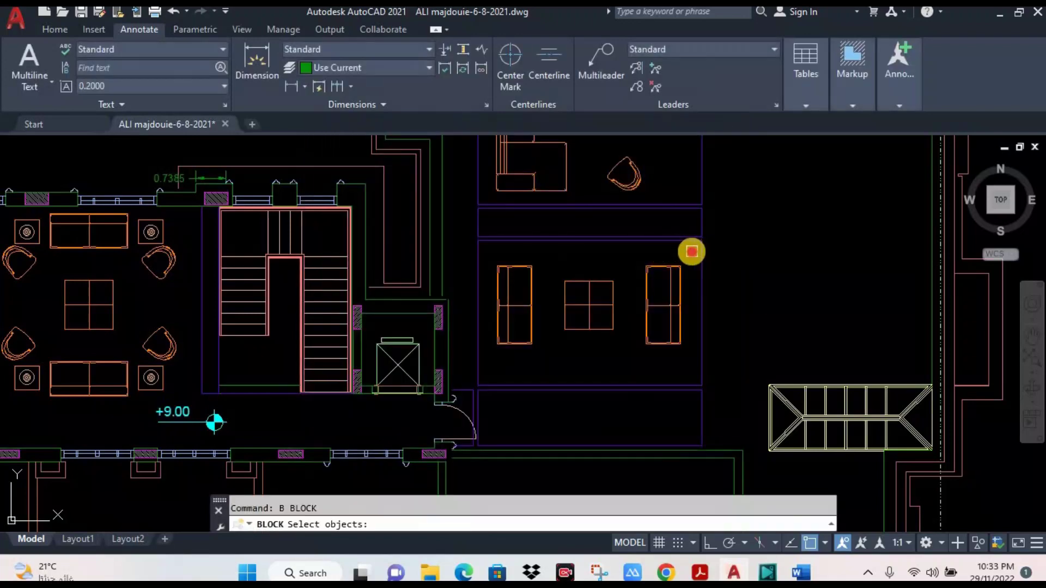
left_click(691, 252)
left_click(493, 360)
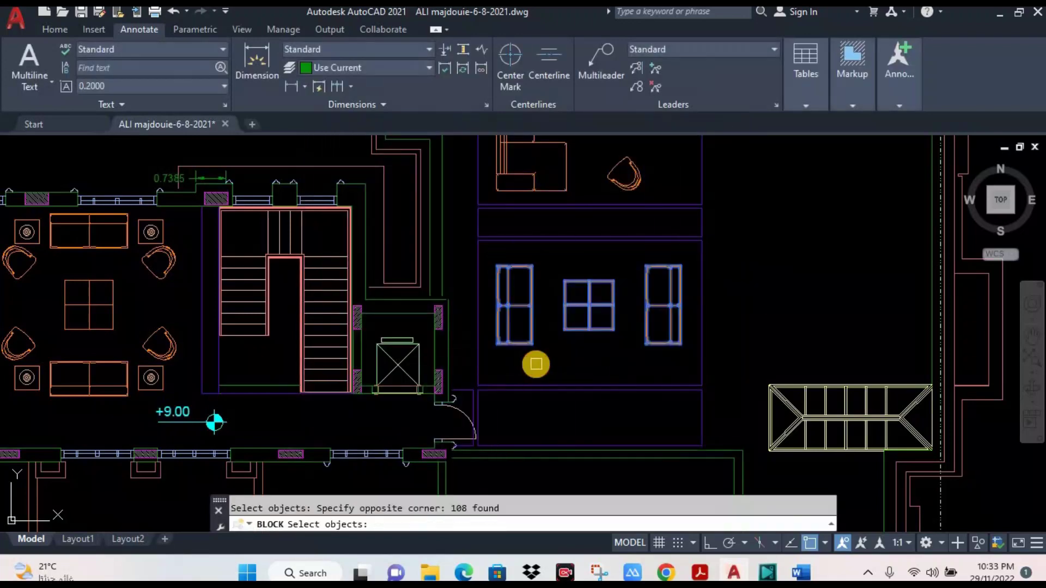
key("Return")
left_click(574, 414)
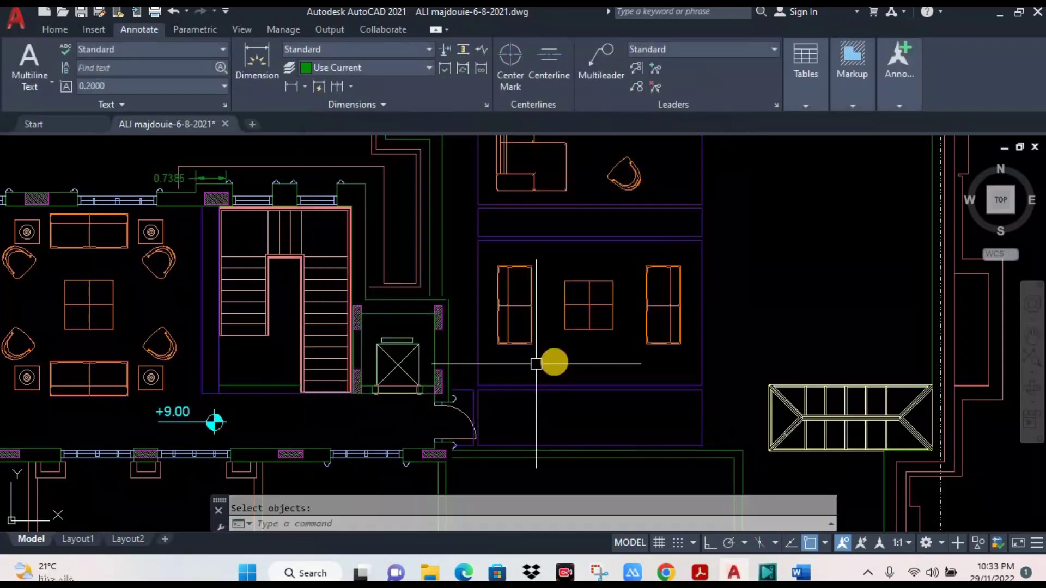
scroll(563, 376, "down", 2)
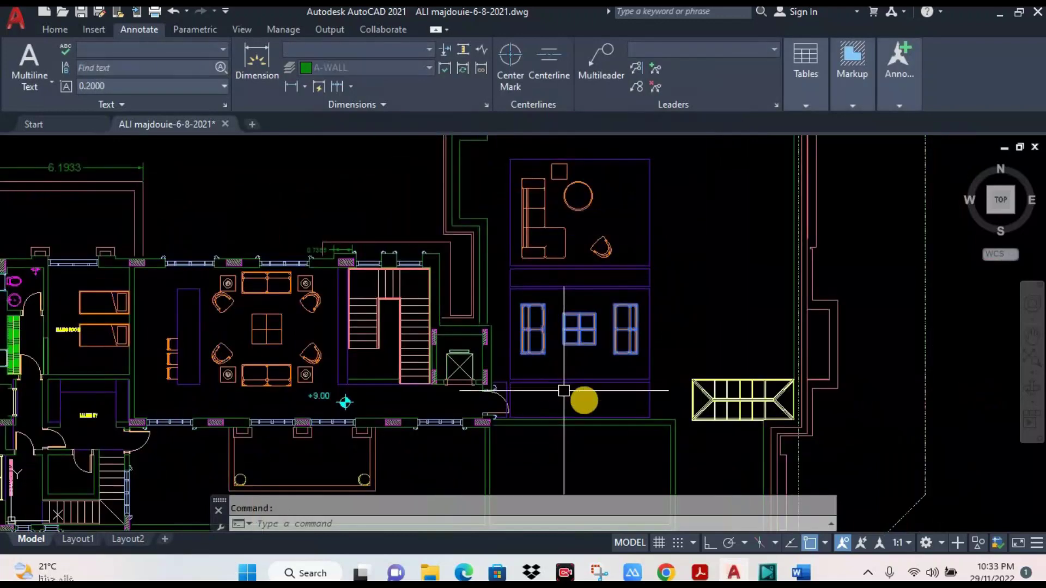
middle_click_drag(564, 391, 602, 411)
key("Escape")
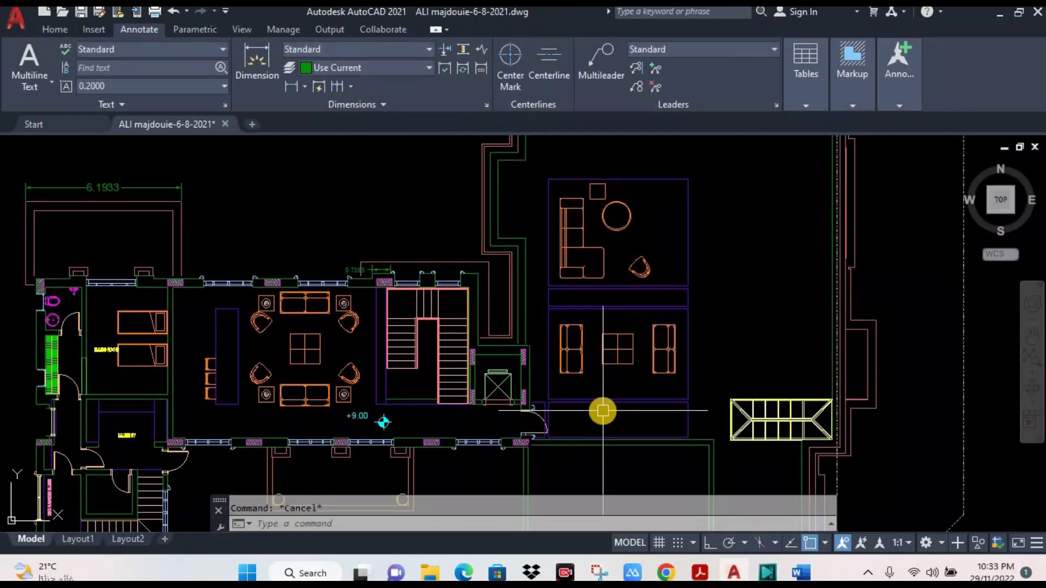
left_click(610, 380)
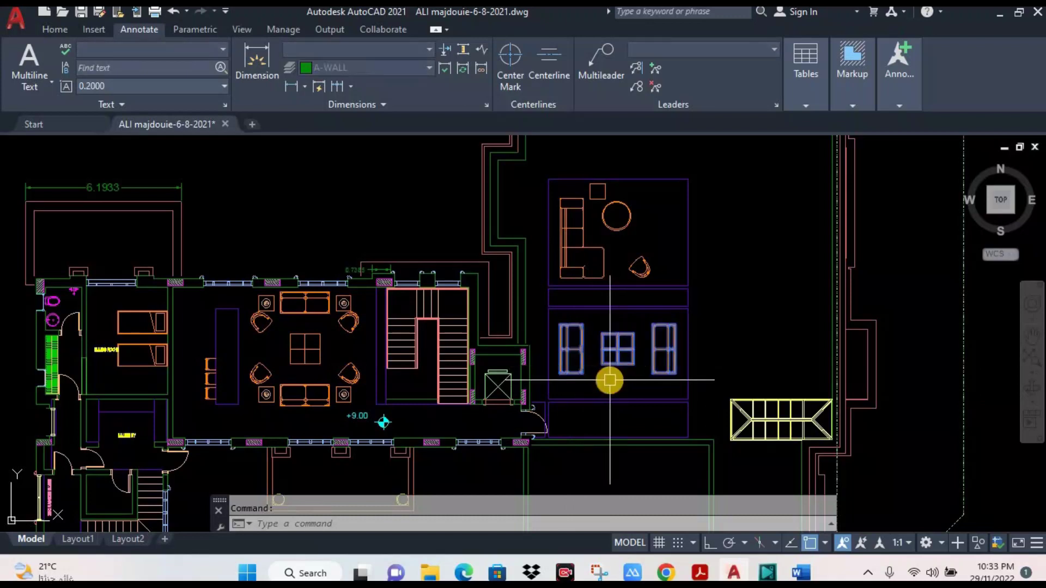
type("c")
key("Return")
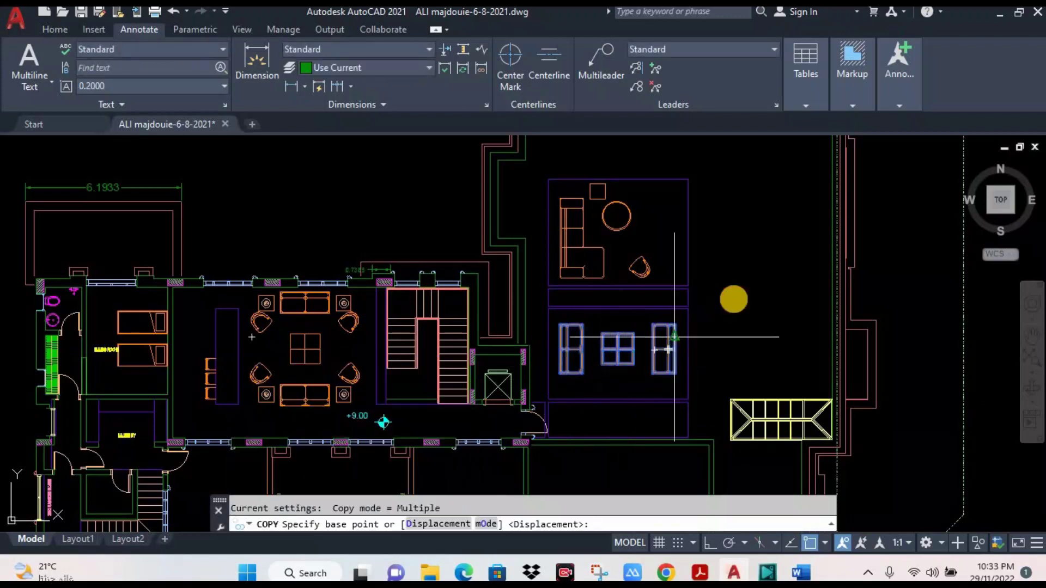
left_click(640, 348)
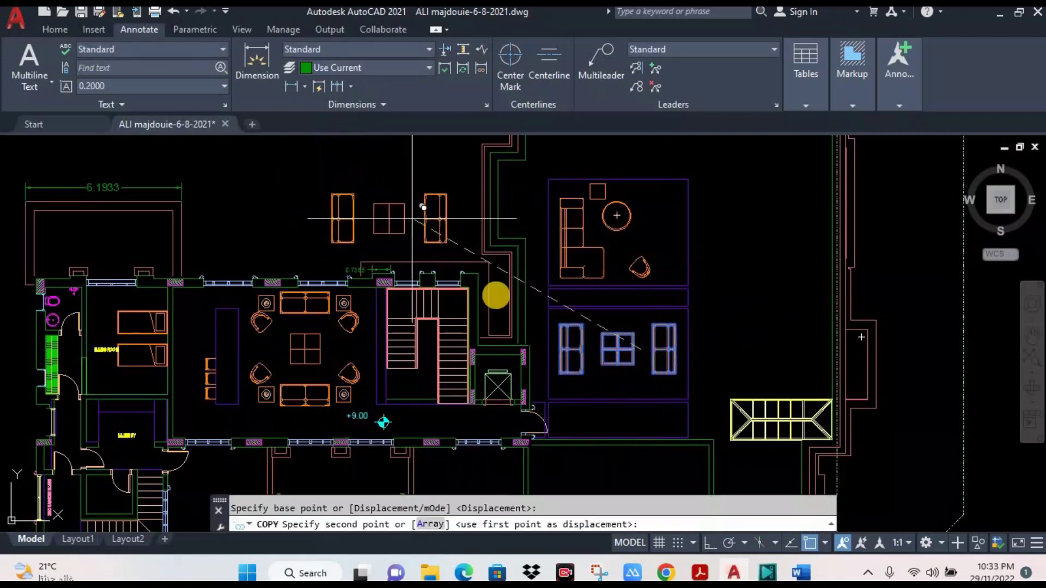
key("Escape")
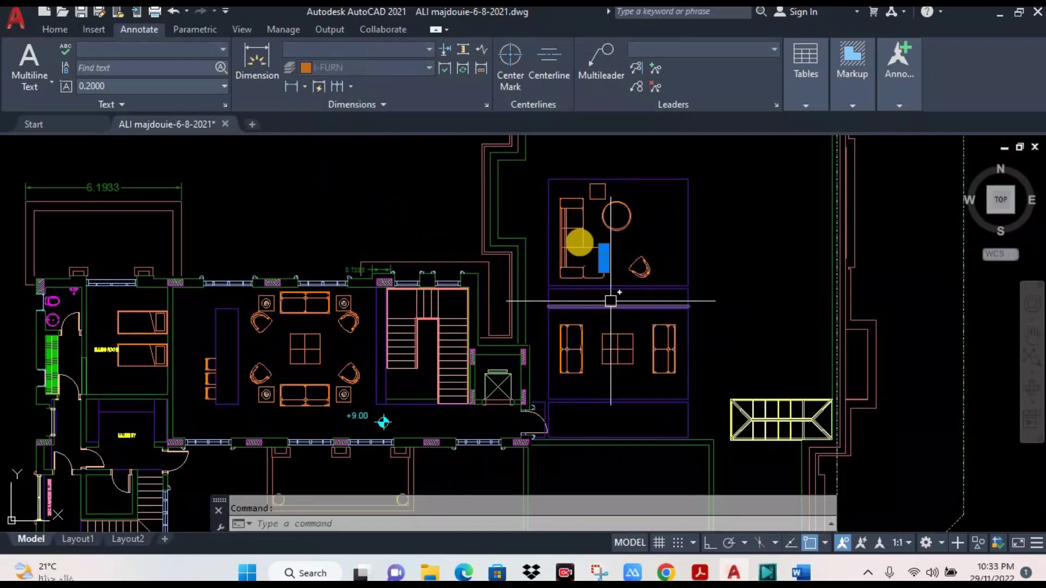
key("Escape")
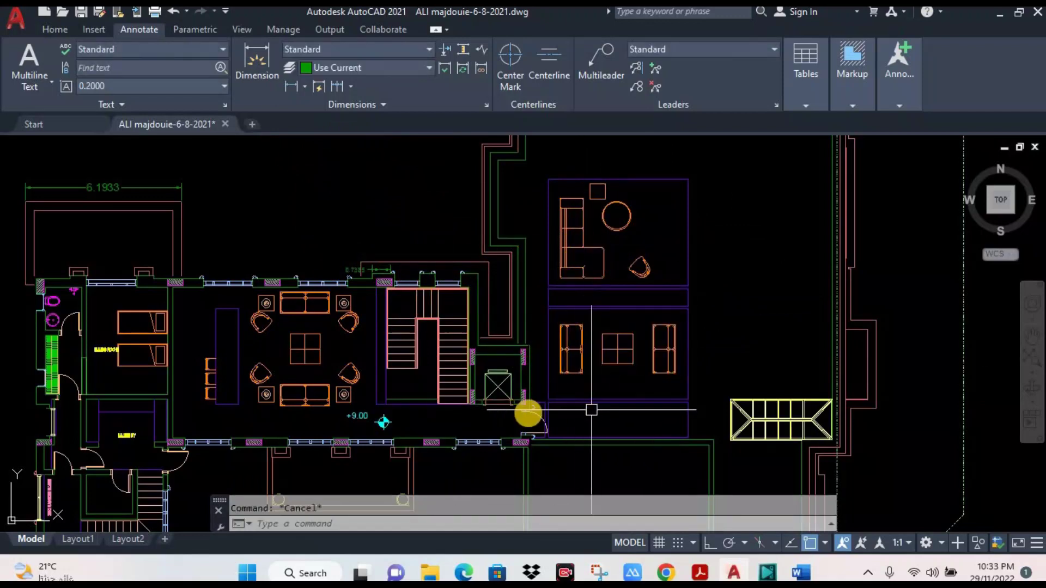
scroll(660, 186, "up", 2)
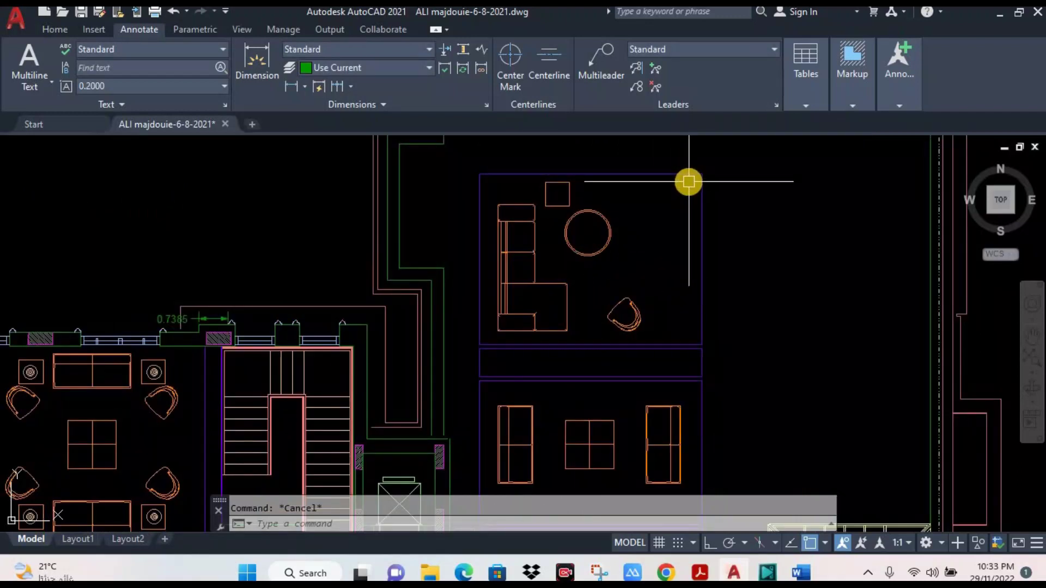
Make block vfvf from the upper room's L-sofa, round table and armchair (158 objects).
left_click(688, 181)
left_click(486, 338)
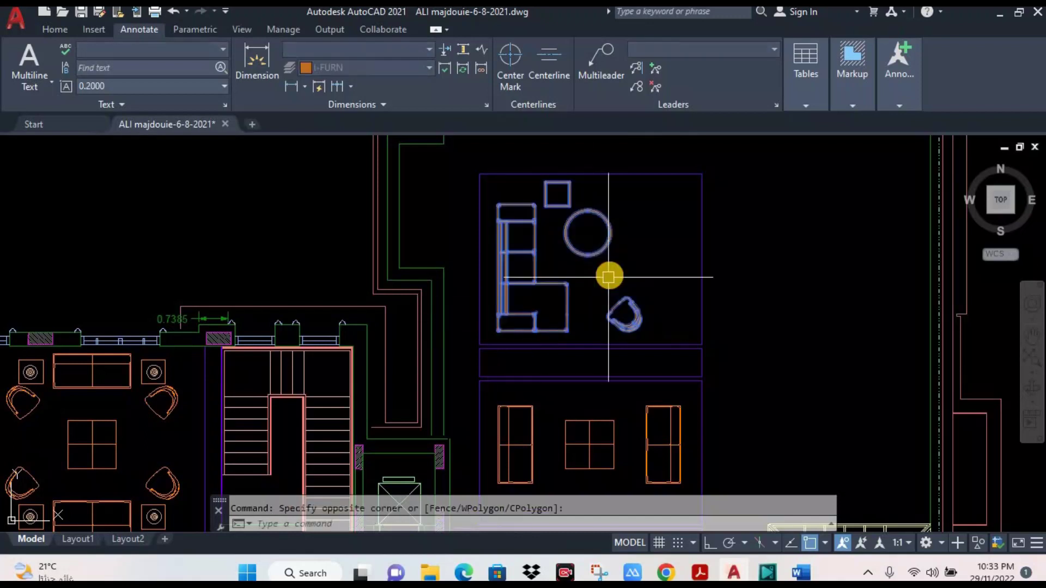
type("b")
key("Return")
type("vfvf")
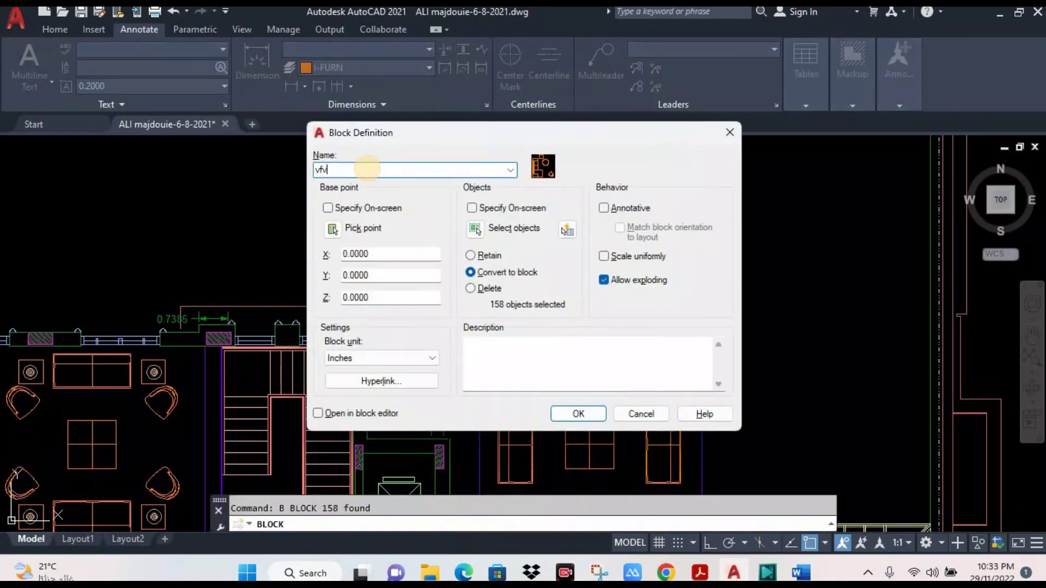
left_click(561, 410)
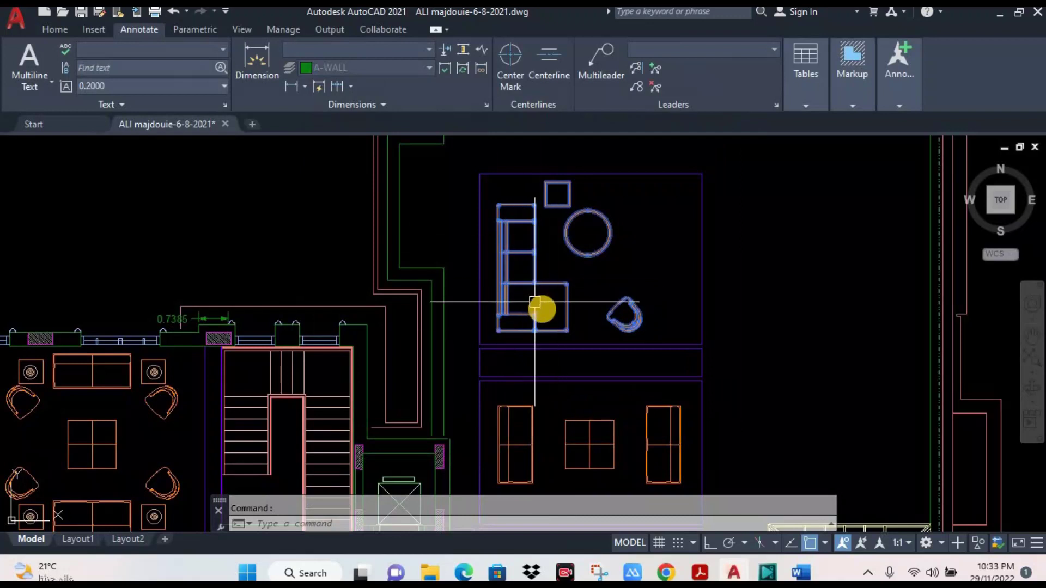
key("Escape")
Explode the upper room's sofa block into separate lines.
left_click(540, 362)
key("Escape")
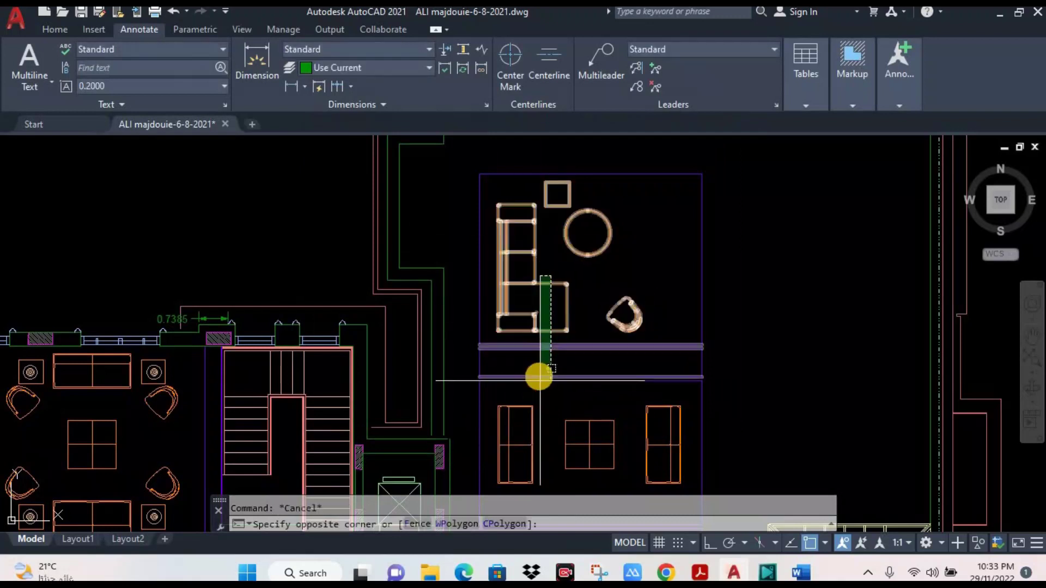
left_click(547, 278)
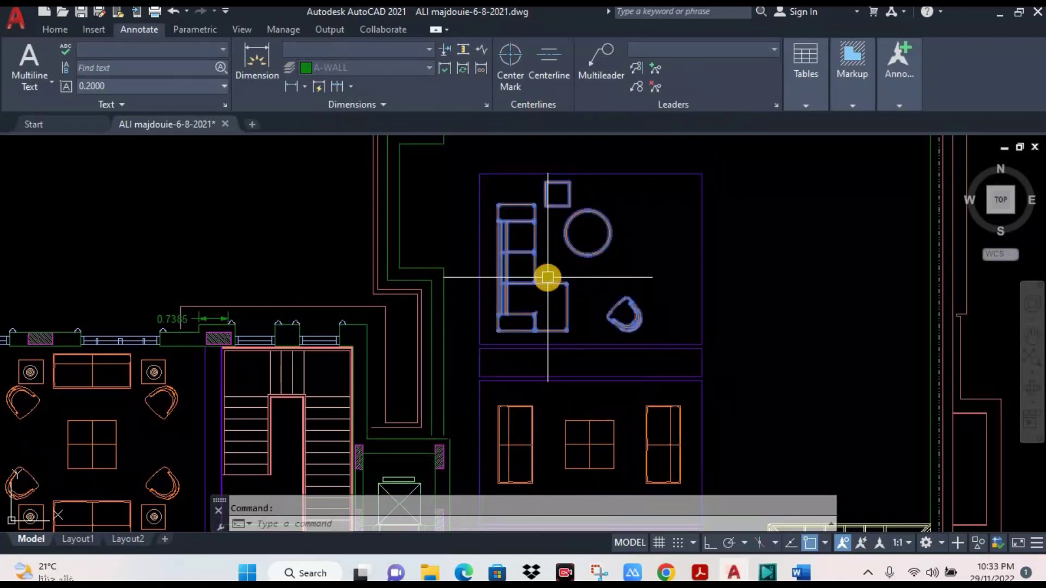
type("x")
key("Return")
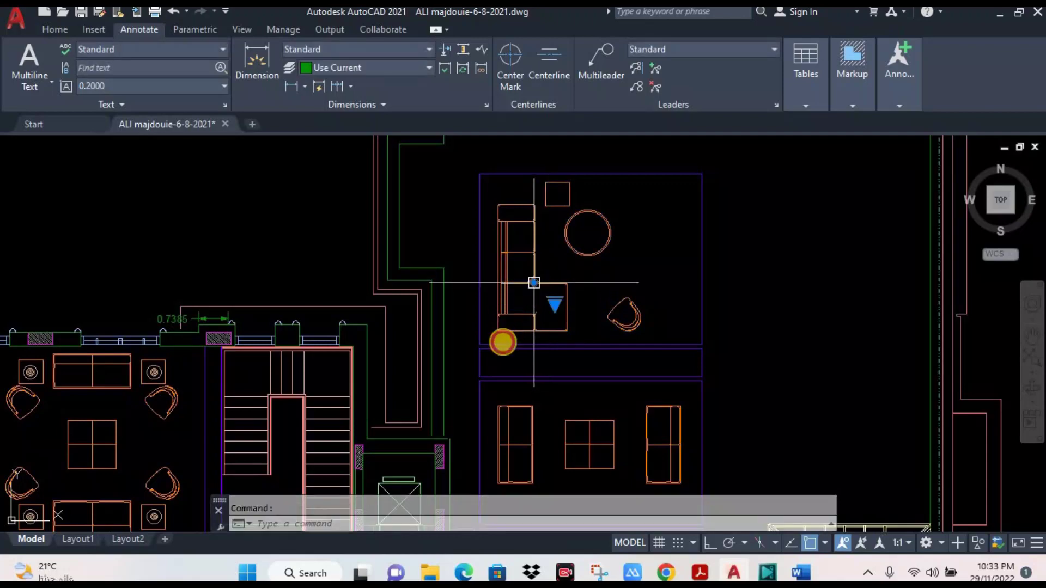
key("Escape")
scroll(567, 359, "down", 2)
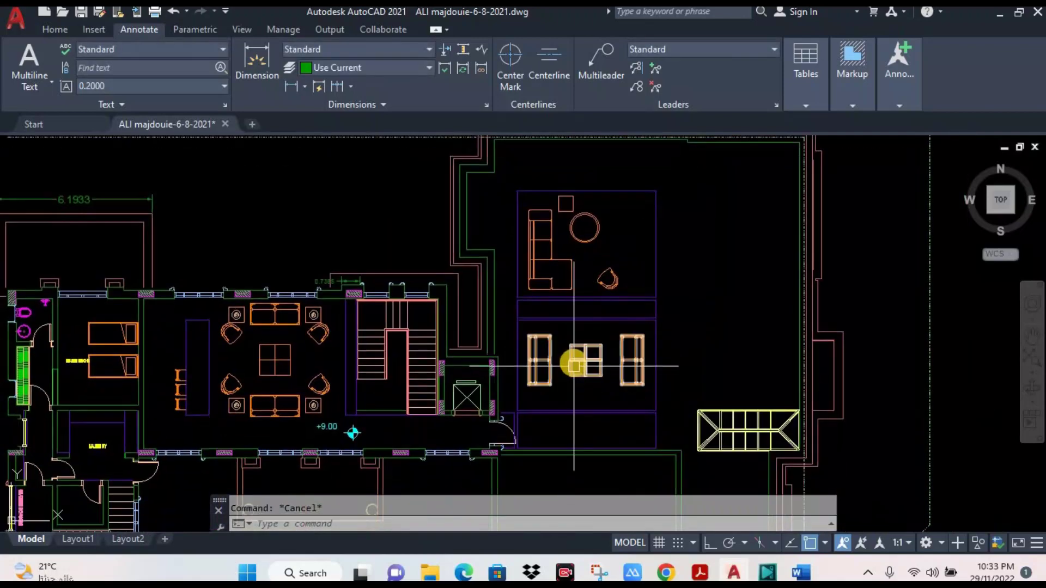
Copy the xcv chairs-and-table block to four positions in a row above the plan.
left_click(574, 363)
type("c")
key("Return")
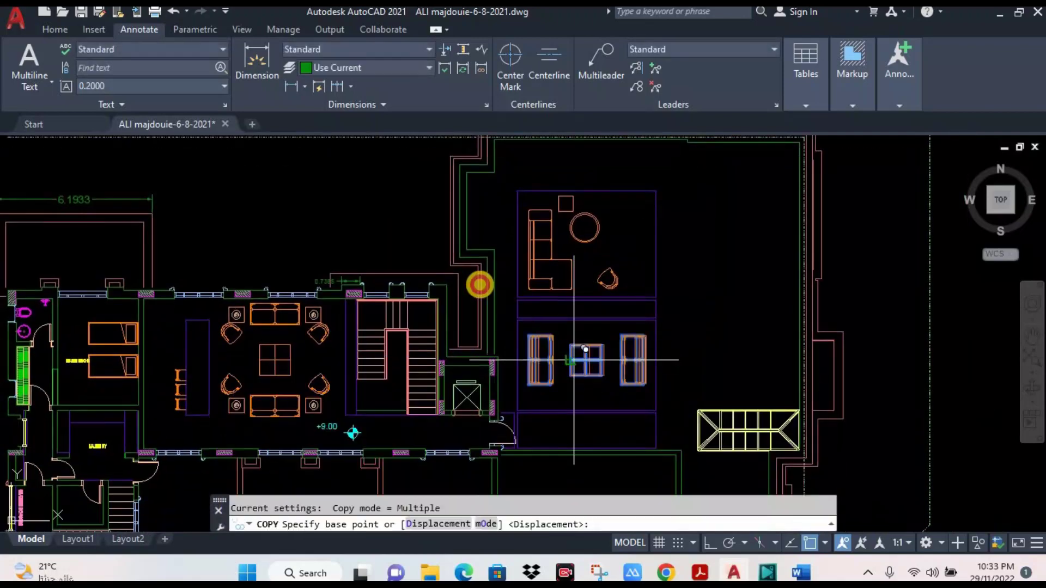
left_click(499, 297)
scroll(498, 297, "down", 3)
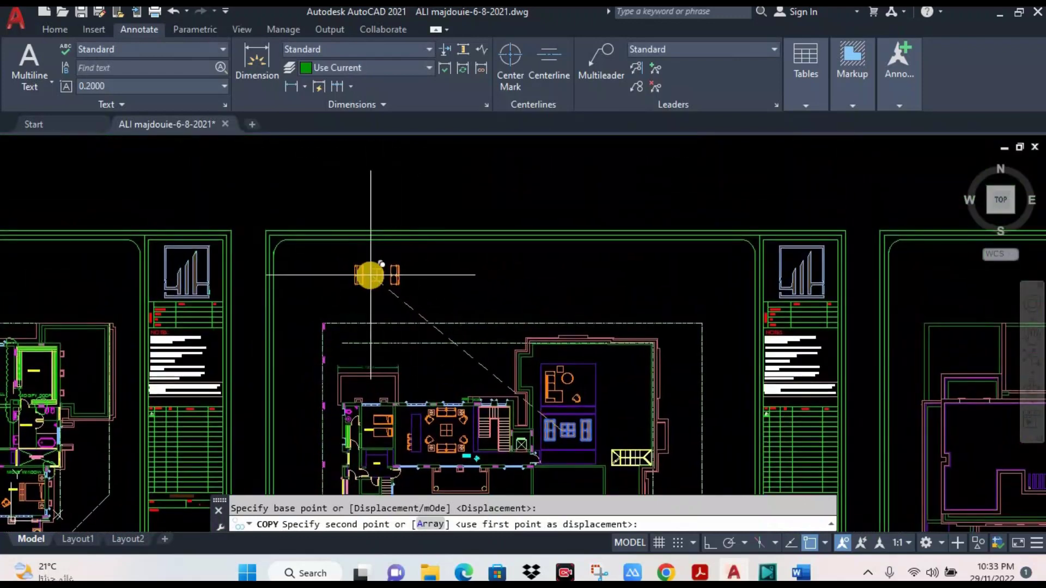
left_click(376, 275)
left_click(465, 279)
left_click(584, 278)
left_click(665, 279)
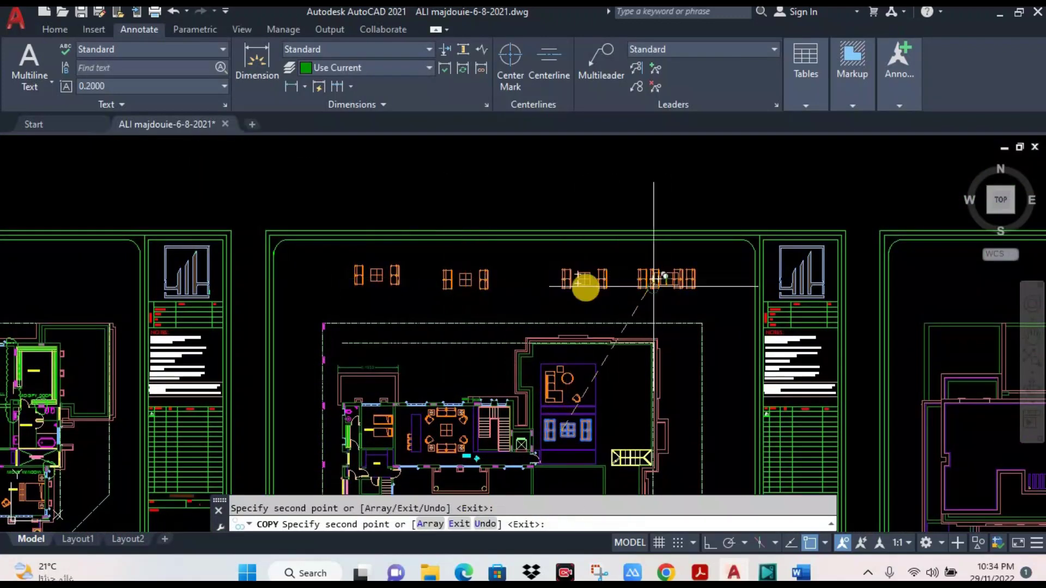
key("Escape")
scroll(585, 286, "up", 4)
middle_click_drag(271, 316, 385, 317)
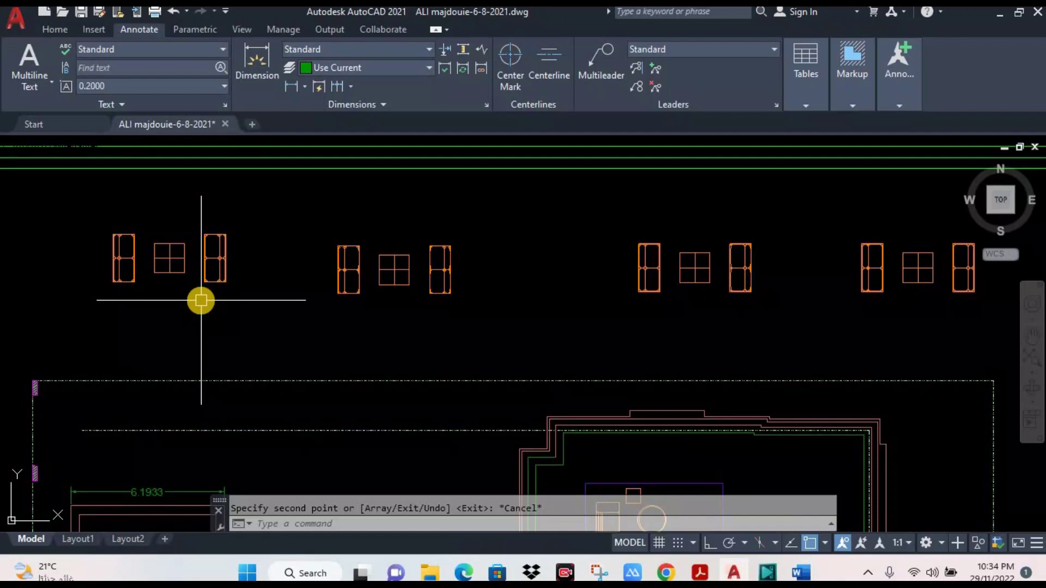
left_click(161, 267)
Open the leftmost copy's xcv block definition in the Block Editor.
left_click(180, 273)
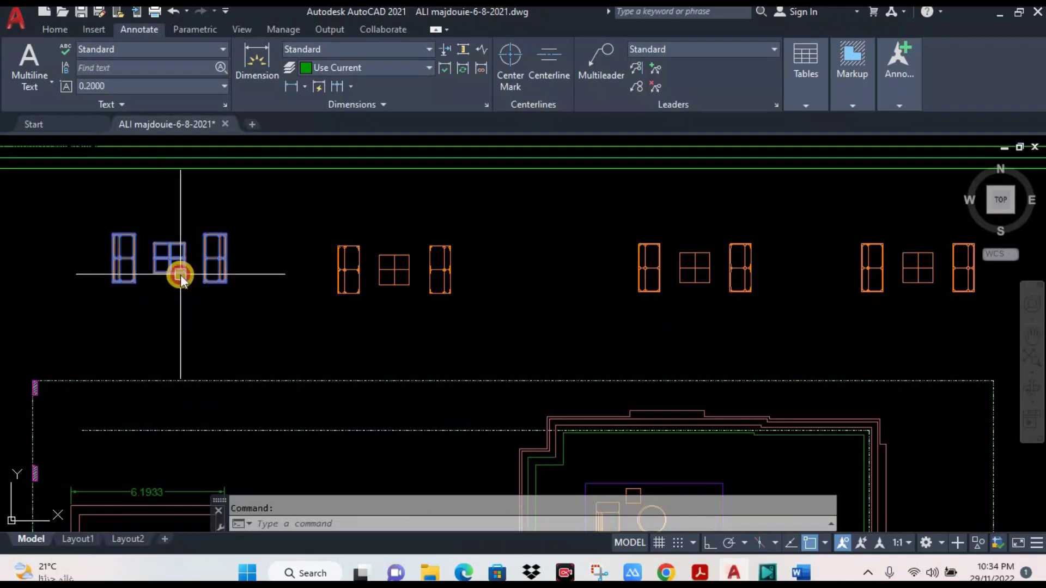
double_click(177, 274)
left_click(506, 387)
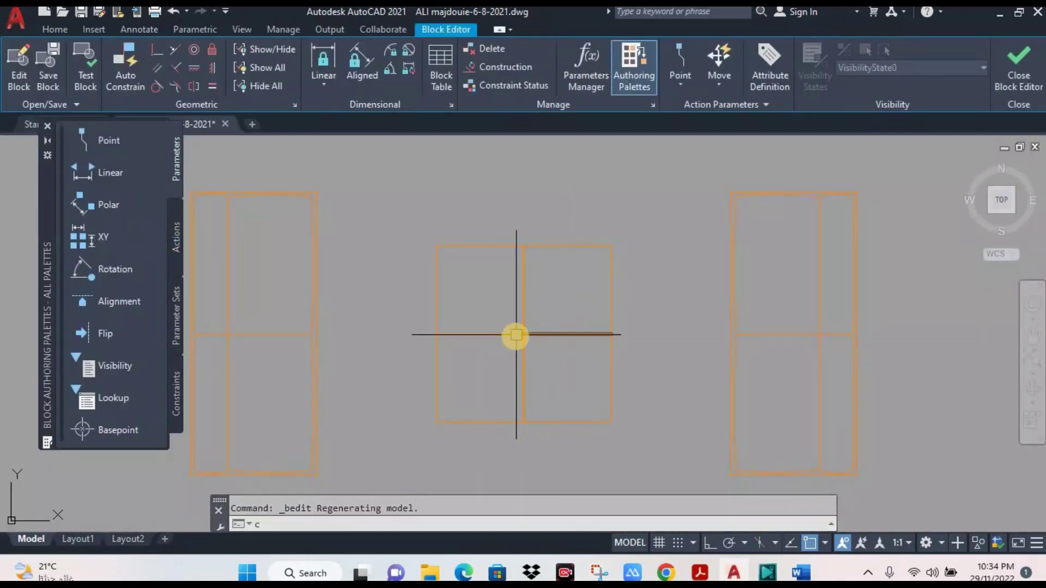
type("cc")
key("Return")
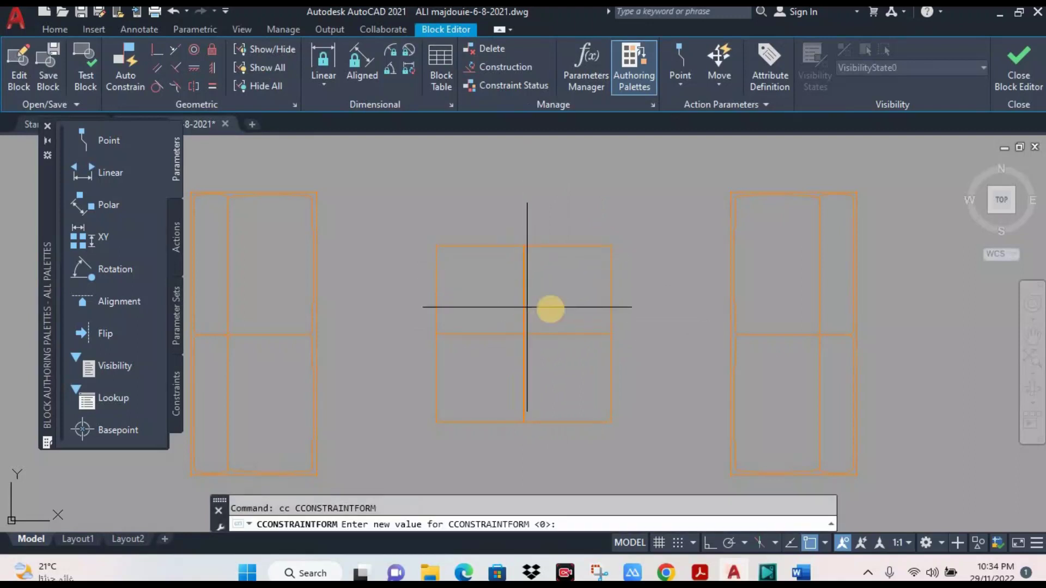
Replace the square table with a circle table and save the block changes.
left_click(623, 213)
left_click(426, 436)
type("e")
key("Return")
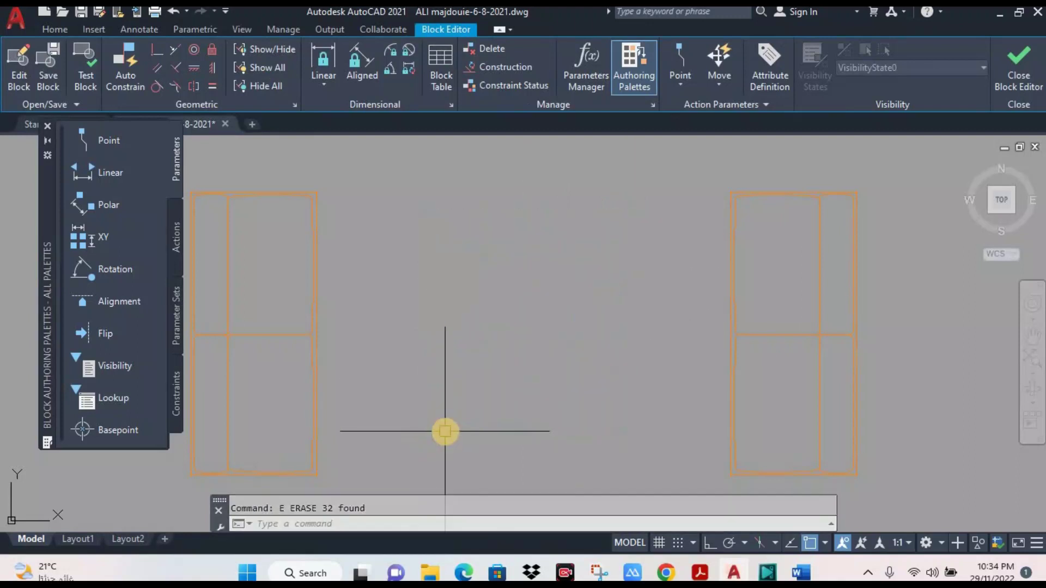
type("c")
key("Return")
left_click(508, 336)
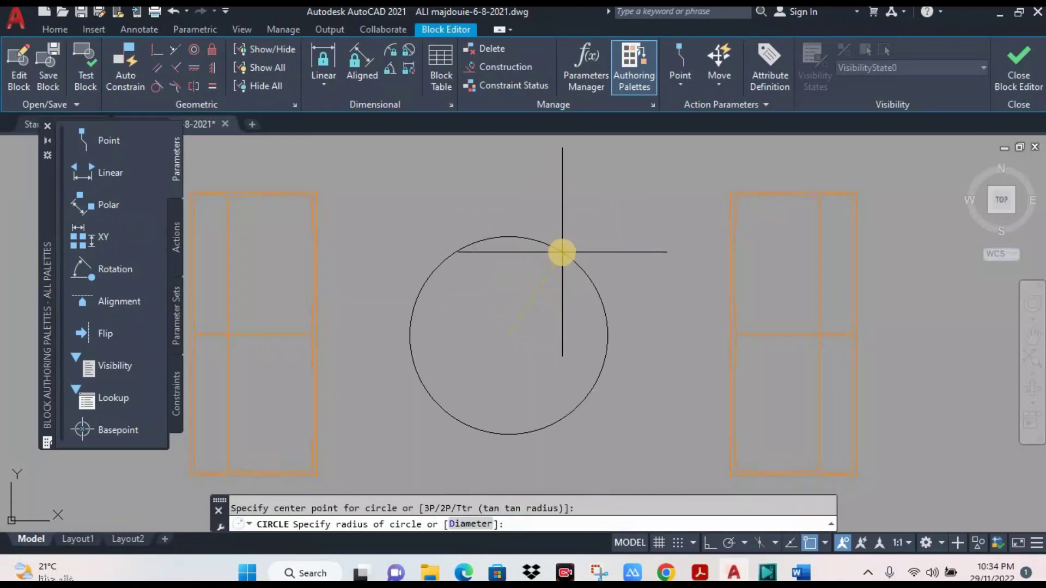
left_click(562, 252)
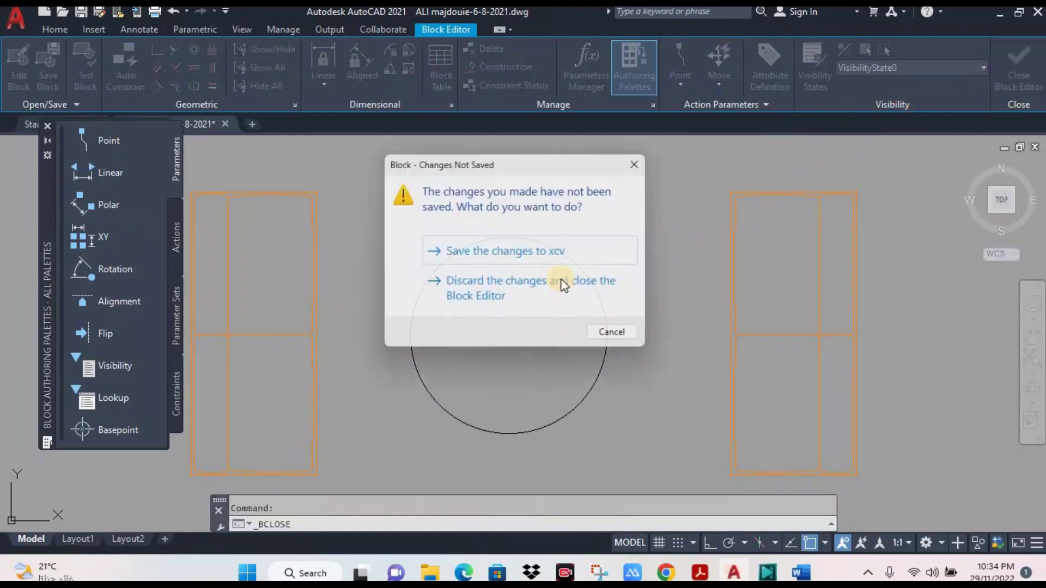
left_click(524, 254)
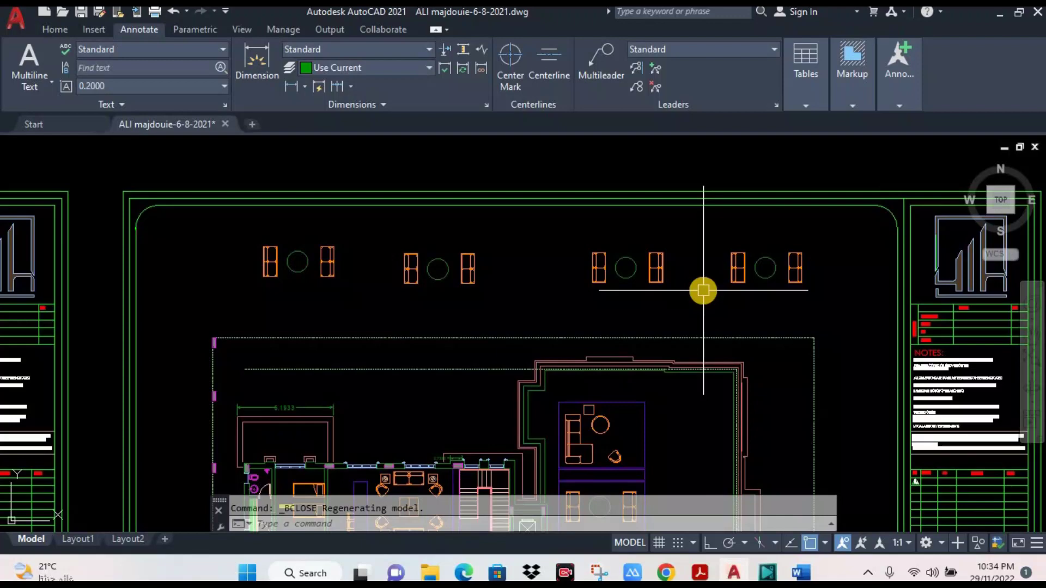
Glance at the course outline PDF, then zoom and pan to the first-floor plan sheet.
left_click(699, 573)
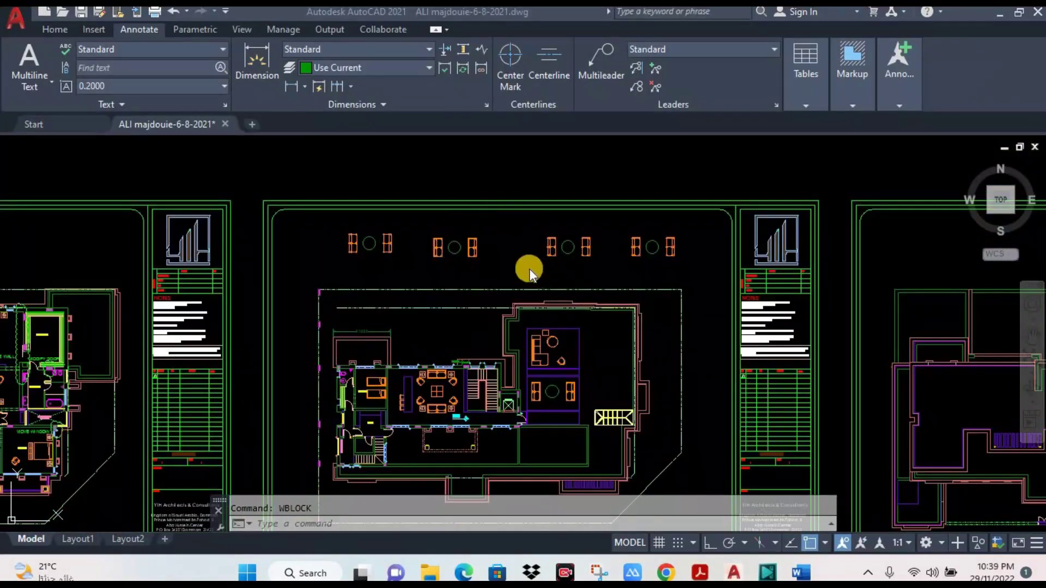
scroll(512, 261, "down", 4)
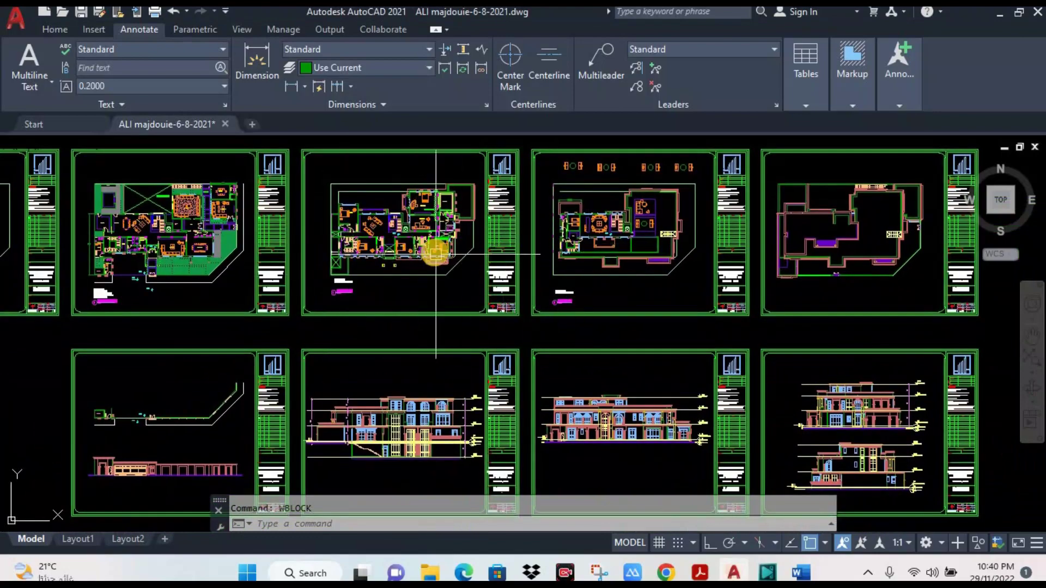
mouse_move(436, 251)
middle_mouse_down()
mouse_move(480, 285)
mouse_move(467, 328)
middle_mouse_up()
scroll(419, 256, "up", 2)
scroll(452, 267, "up", 2)
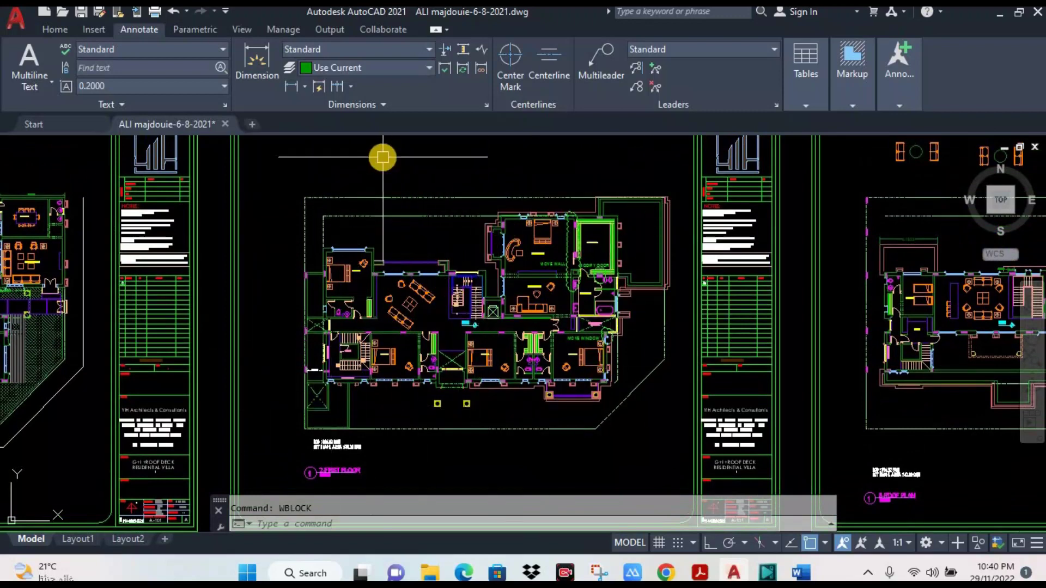
Start WBLOCK and target new block.dwg on the Desktop in AutoCAD 2018 format.
type("wb")
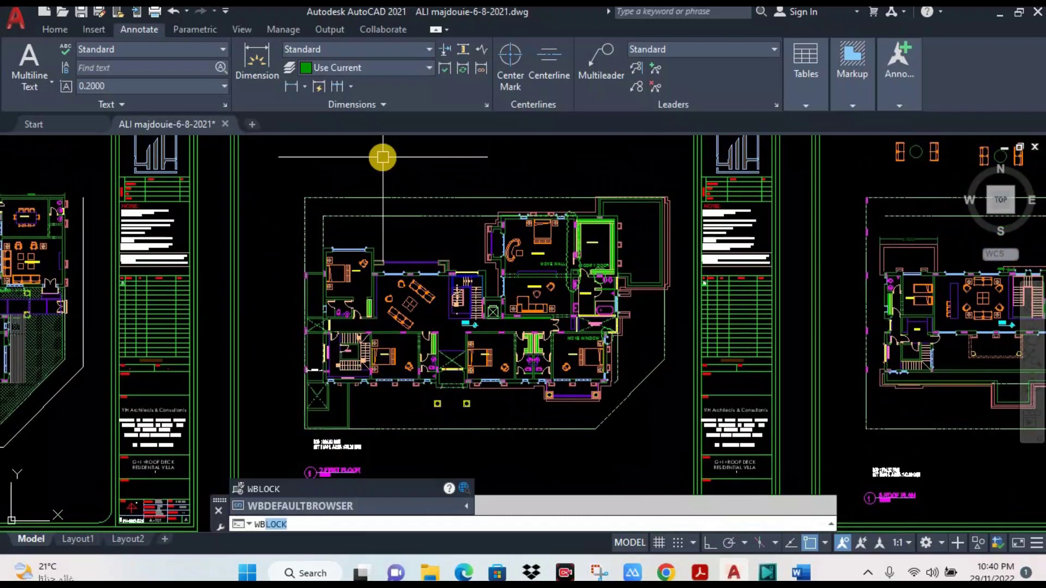
key("Return")
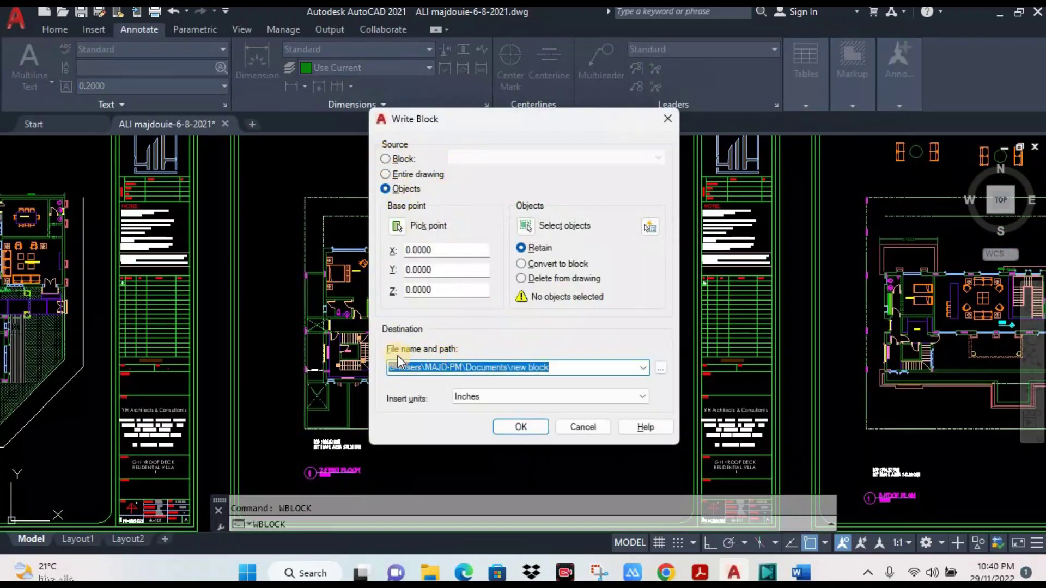
left_click(567, 369)
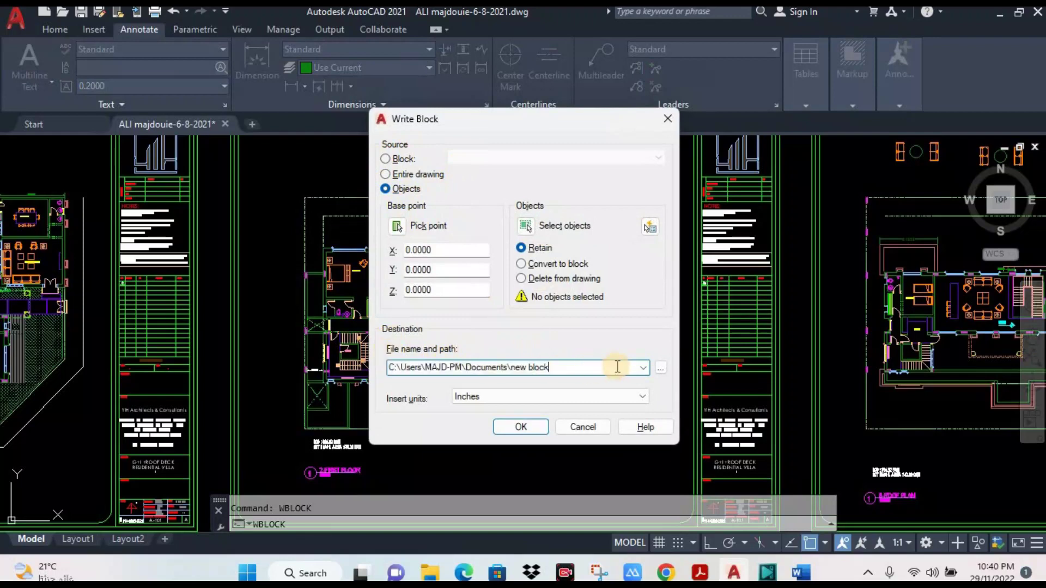
double_click(401, 373)
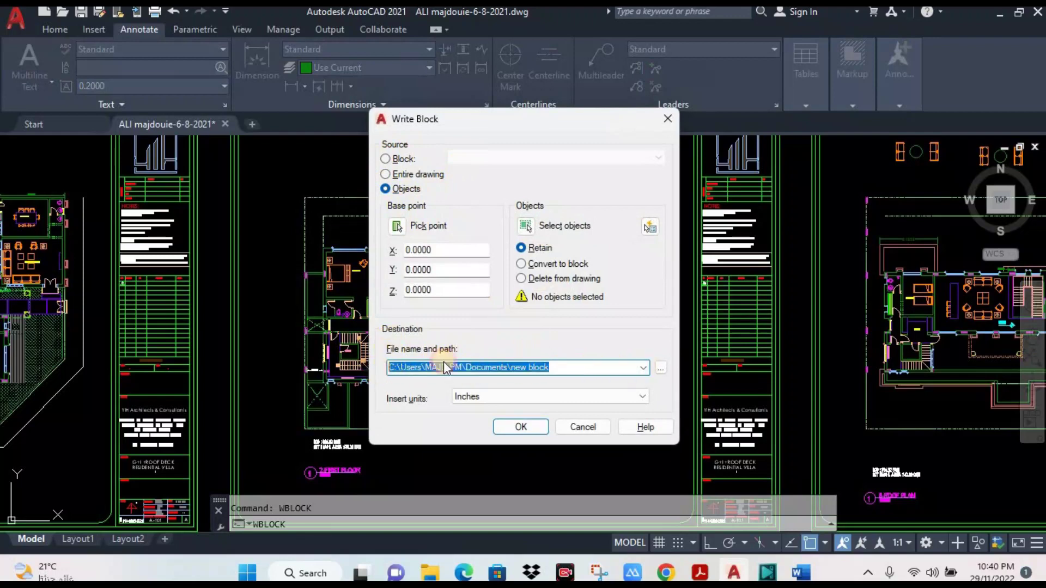
left_click(645, 375)
left_click_drag(577, 368, 375, 366)
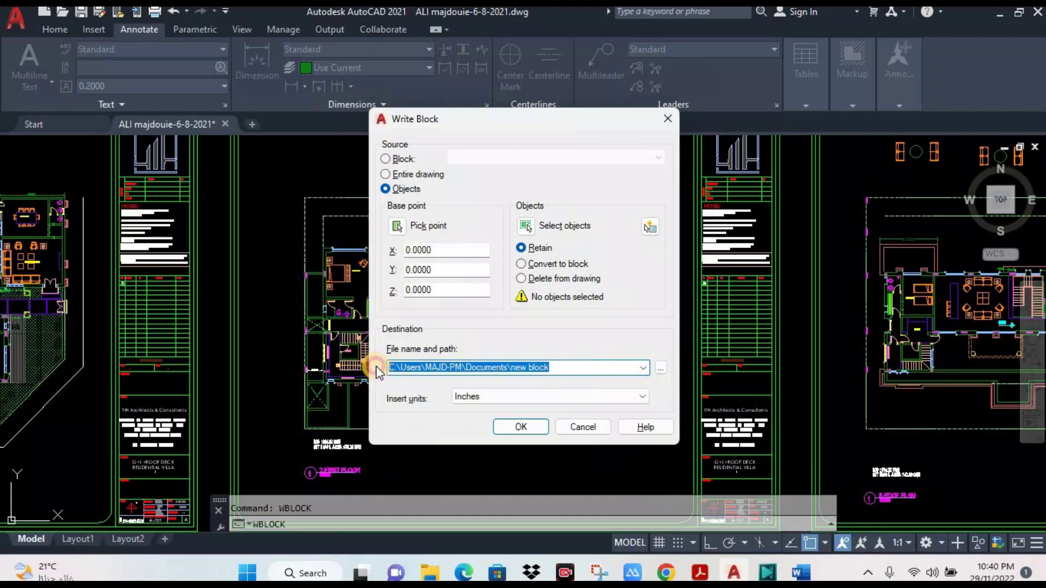
left_click(661, 370)
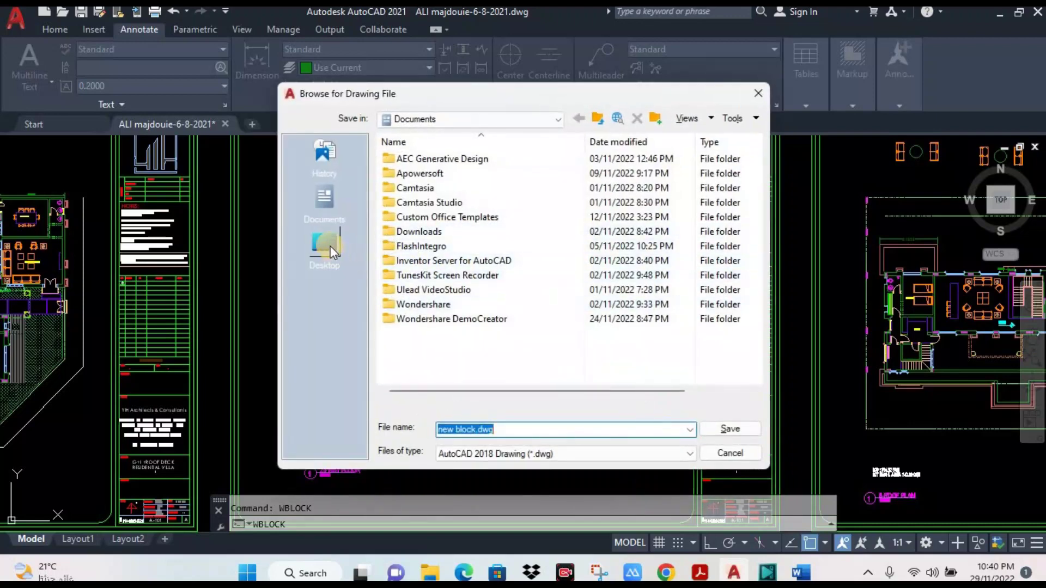
left_click(330, 246)
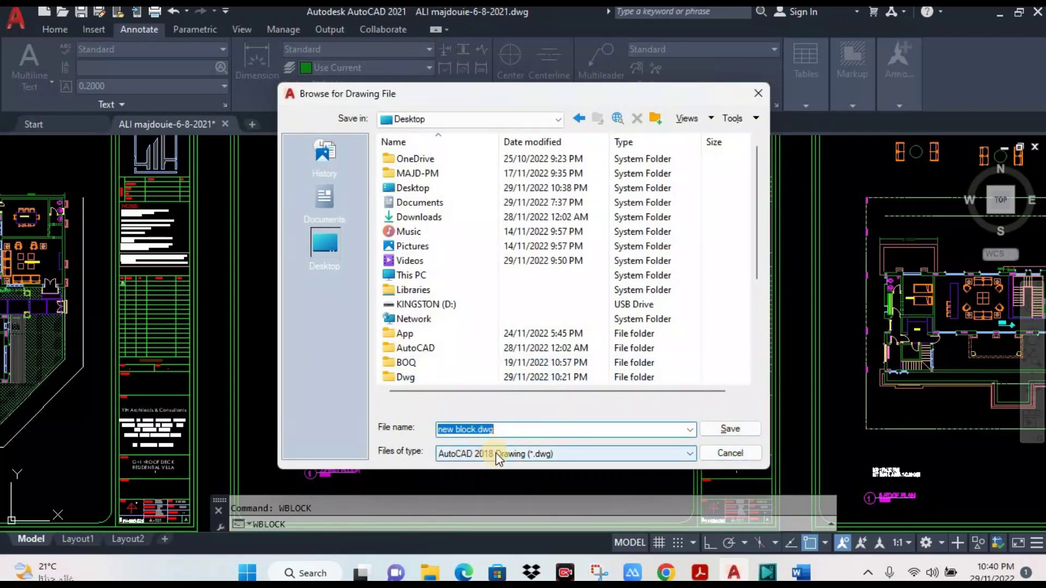
left_click(551, 455)
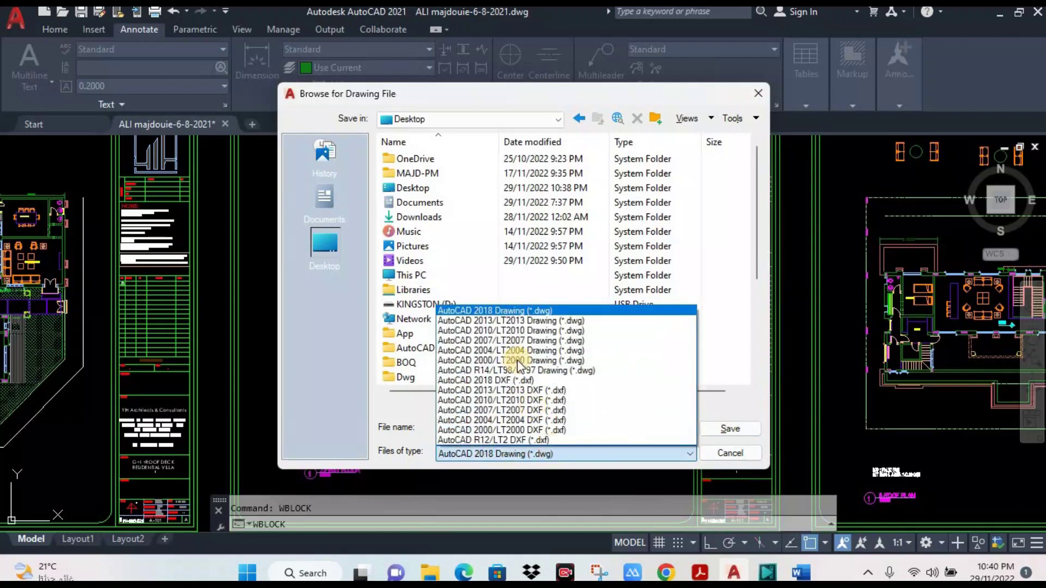
left_click(513, 311)
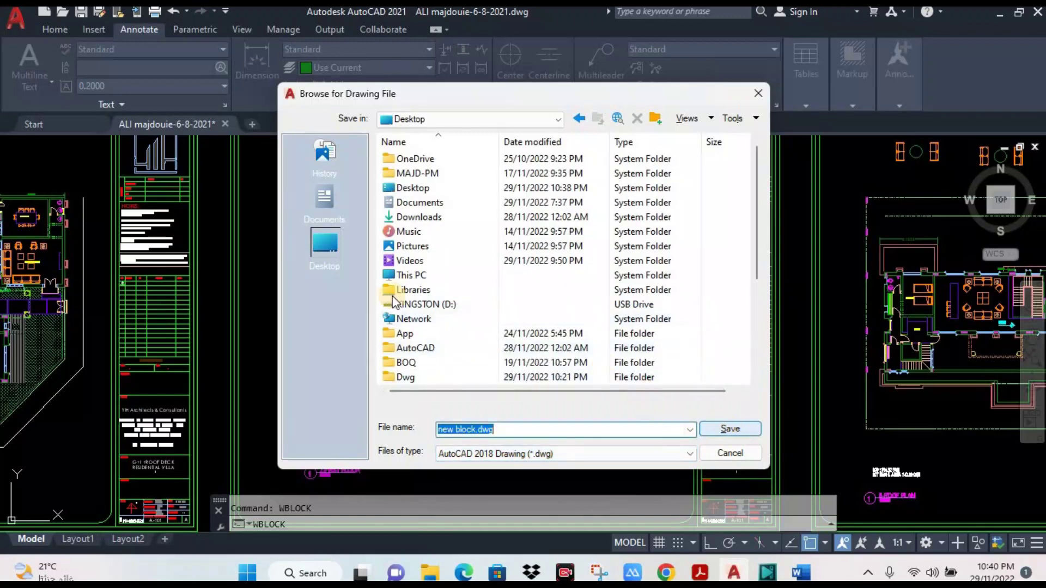
left_click(721, 428)
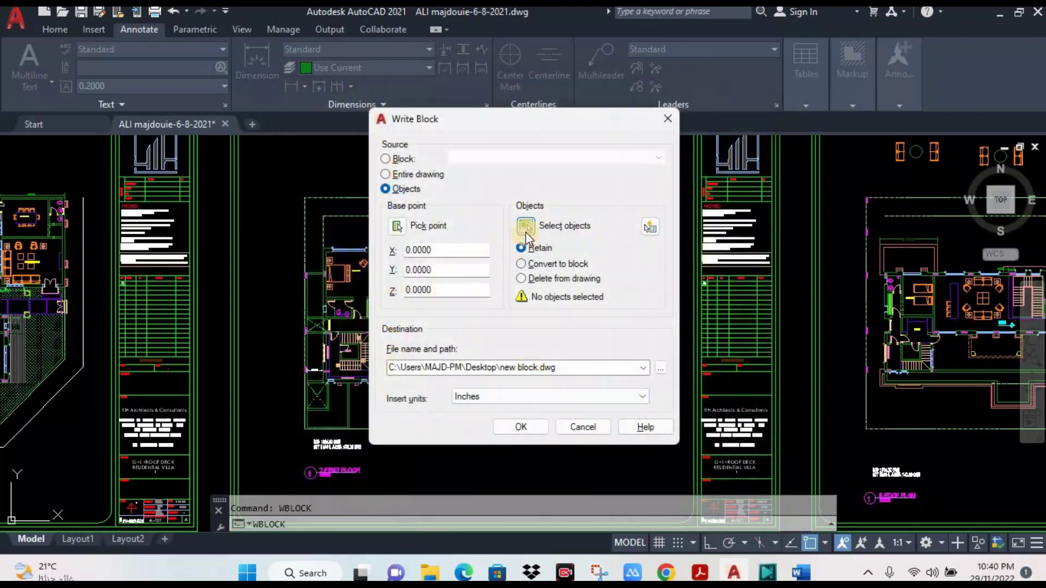
Window-select the first-floor plan's 5105 objects and write them to the file.
left_click(525, 228)
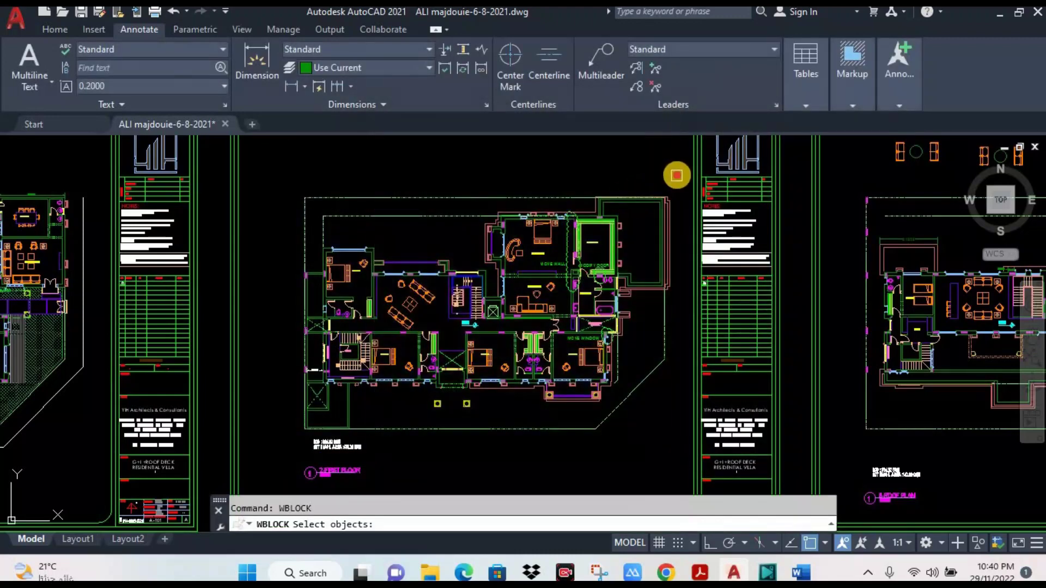
left_click(677, 175)
left_click(280, 453)
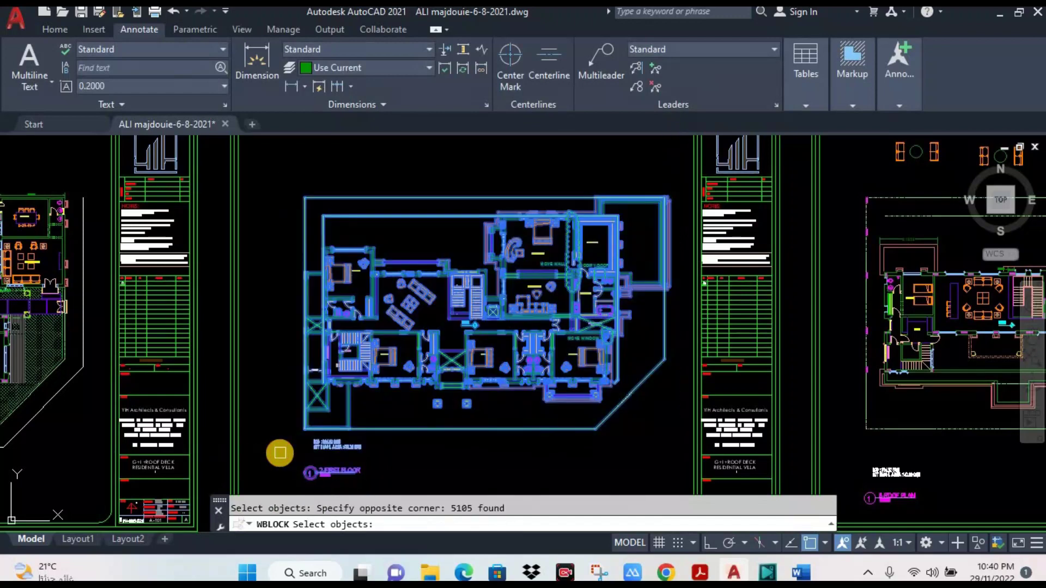
right_click(280, 452)
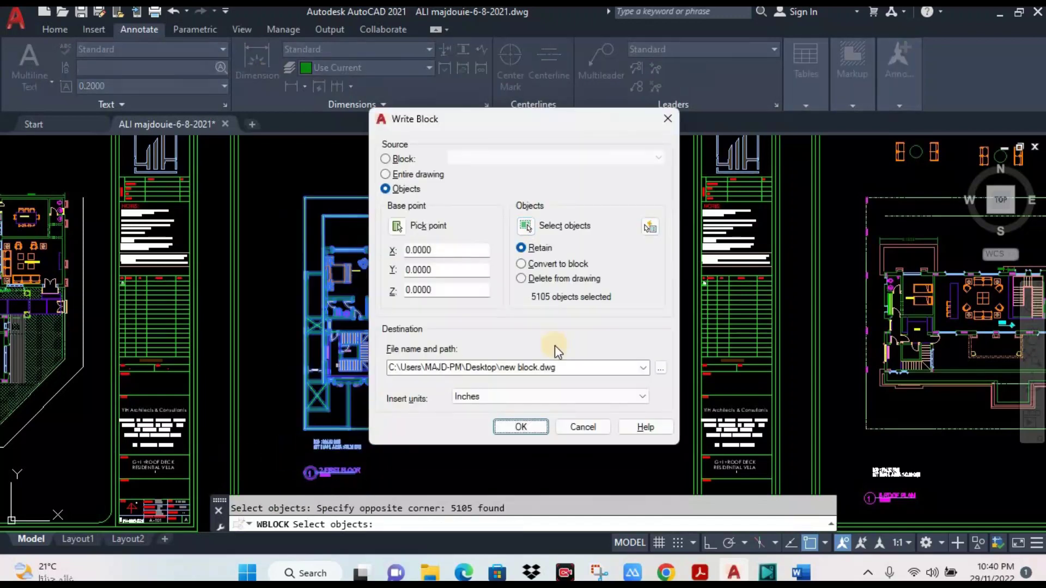
left_click(523, 426)
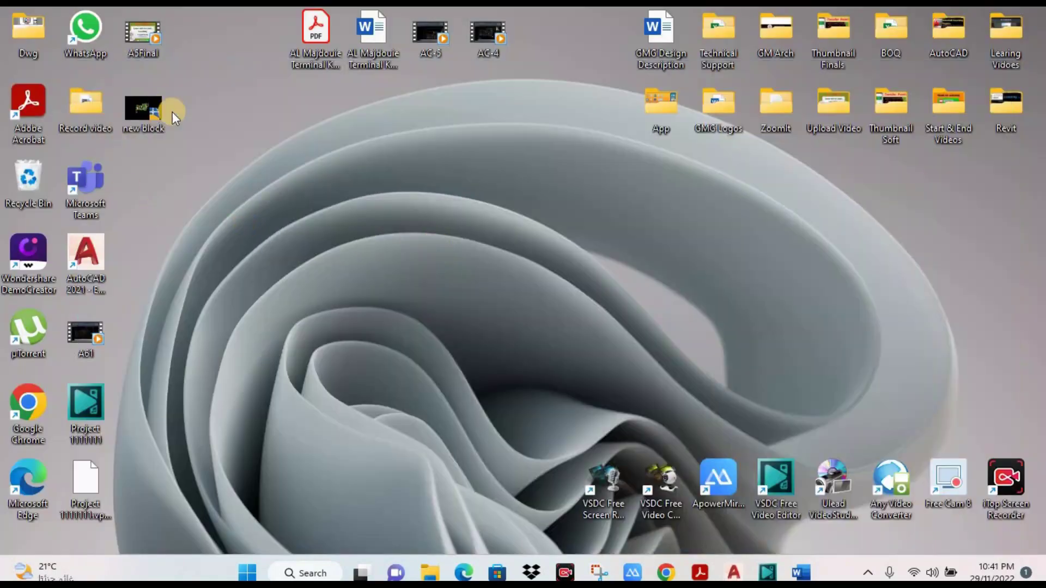
Open the exported new block.dwg and zoom around to review it.
key("alt+Tab")
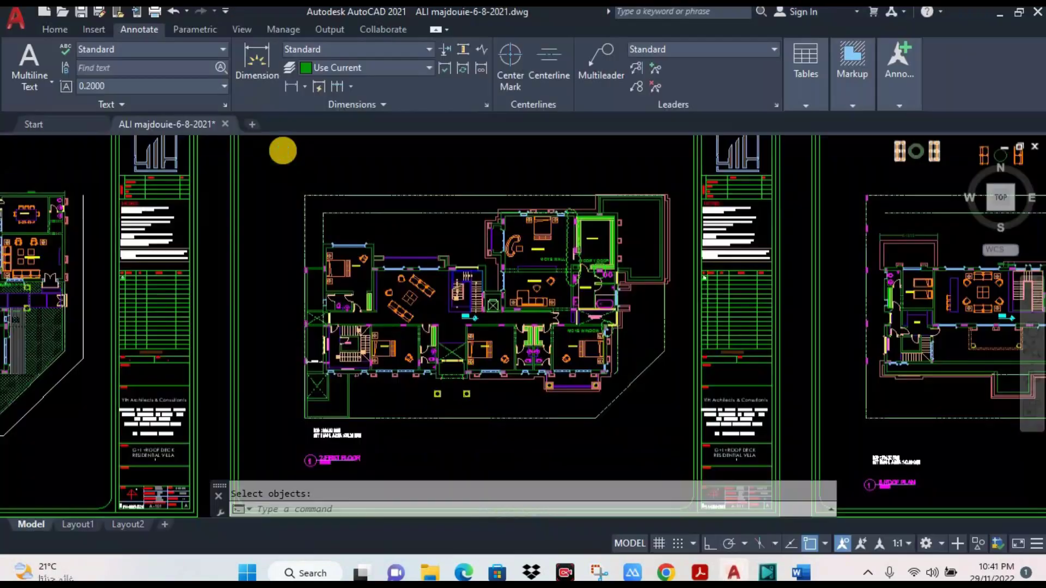
key("Return")
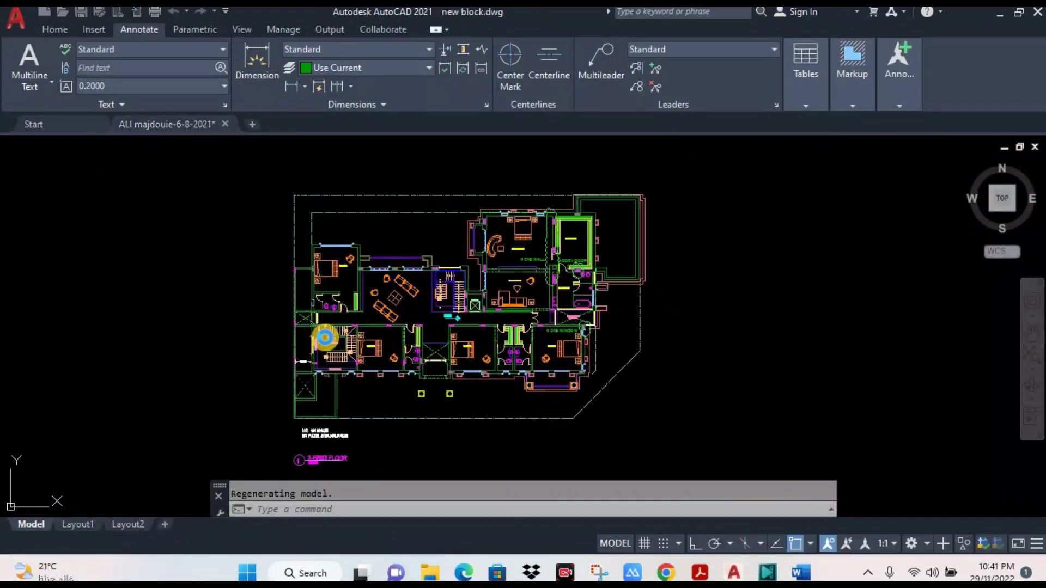
scroll(333, 305, "down", 5)
scroll(378, 310, "up", 3)
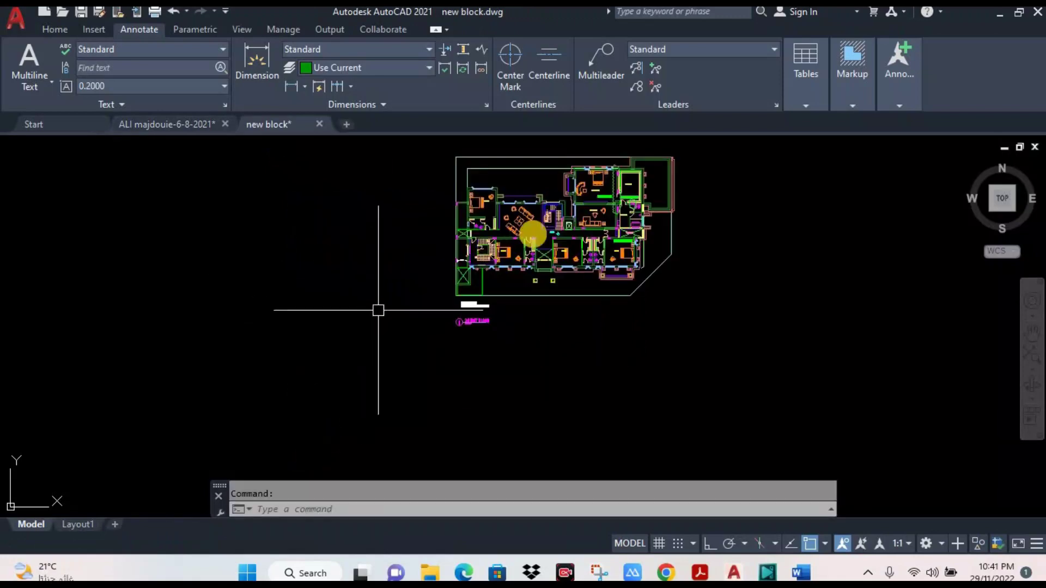
scroll(527, 264, "up", 2)
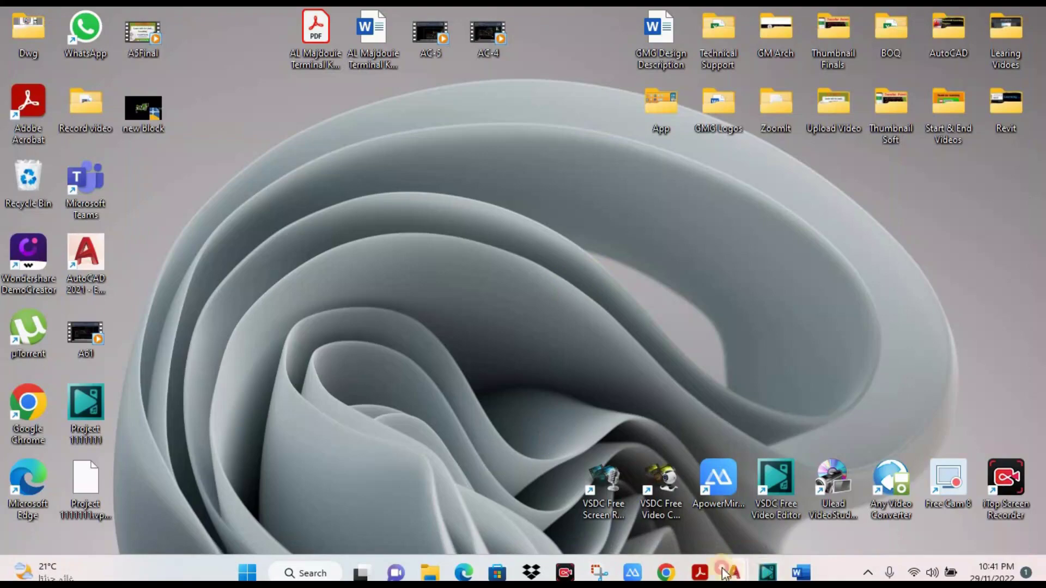
Return to the main villa drawing window and maximize it.
left_click(723, 572)
left_click(641, 500)
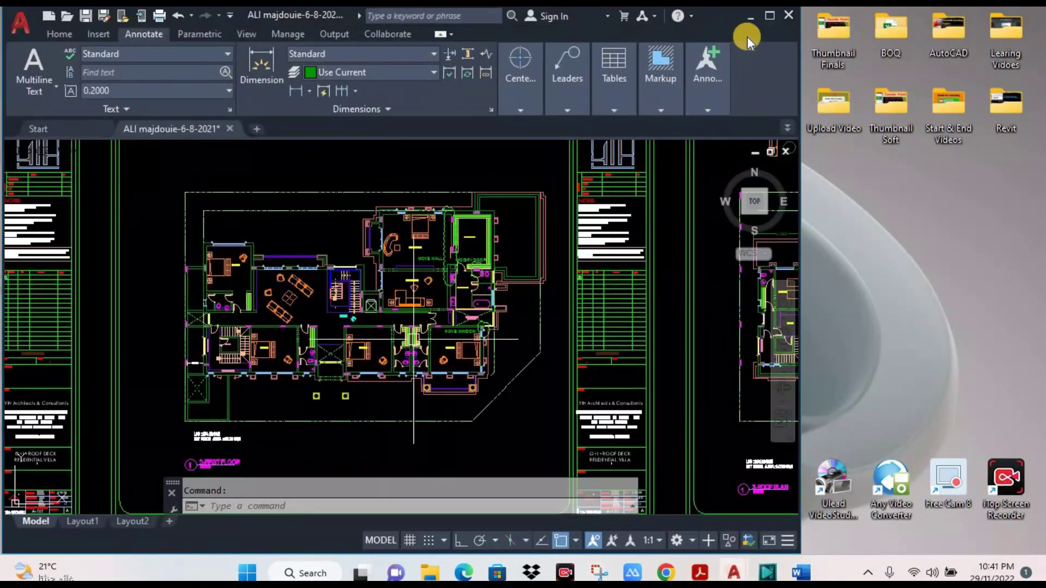
left_click(772, 19)
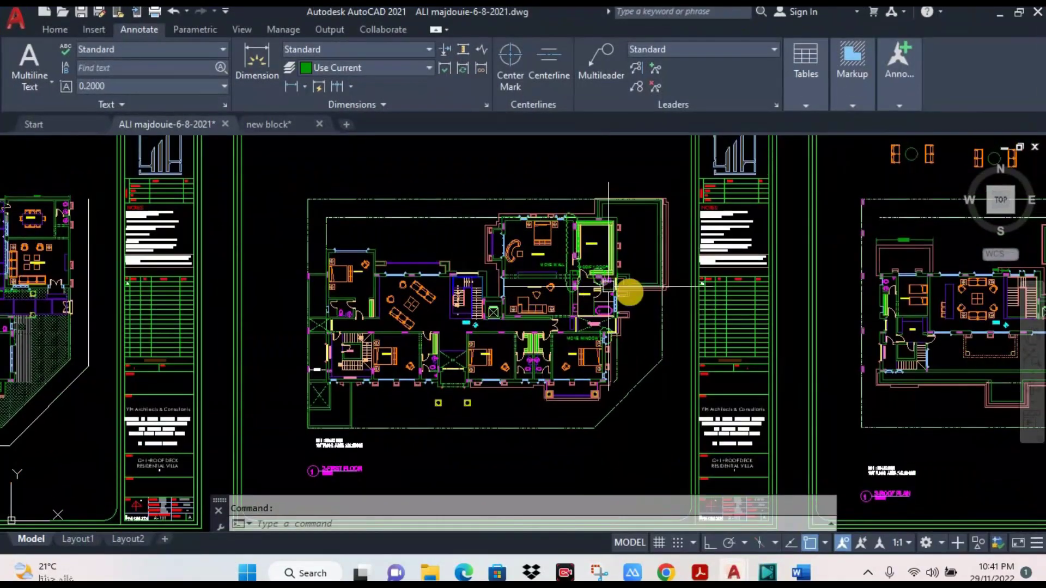
scroll(676, 298, "down", 2)
middle_click_drag(676, 299, 618, 261)
scroll(626, 203, "up", 2)
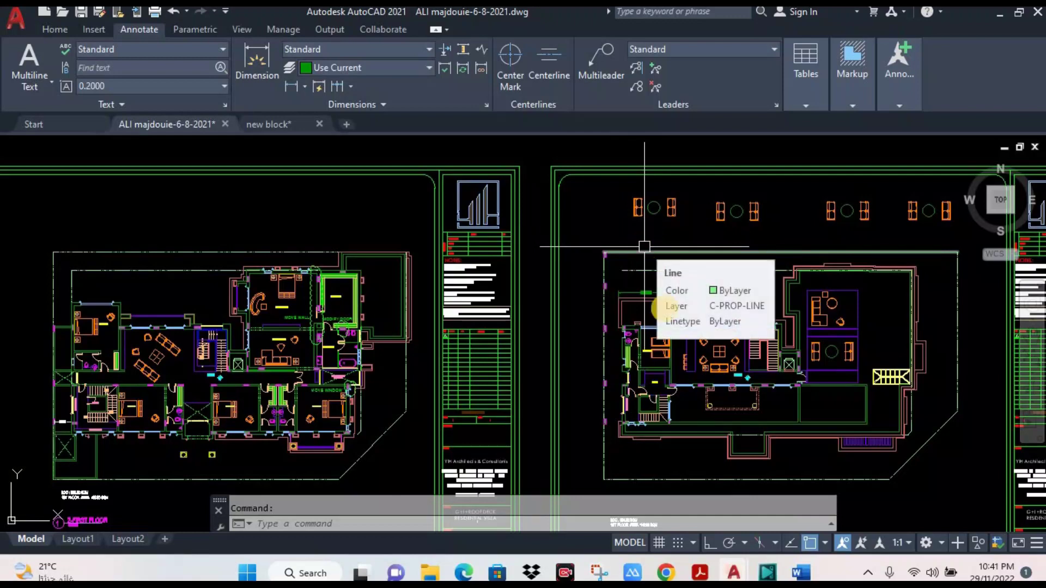
scroll(645, 246, "down", 3)
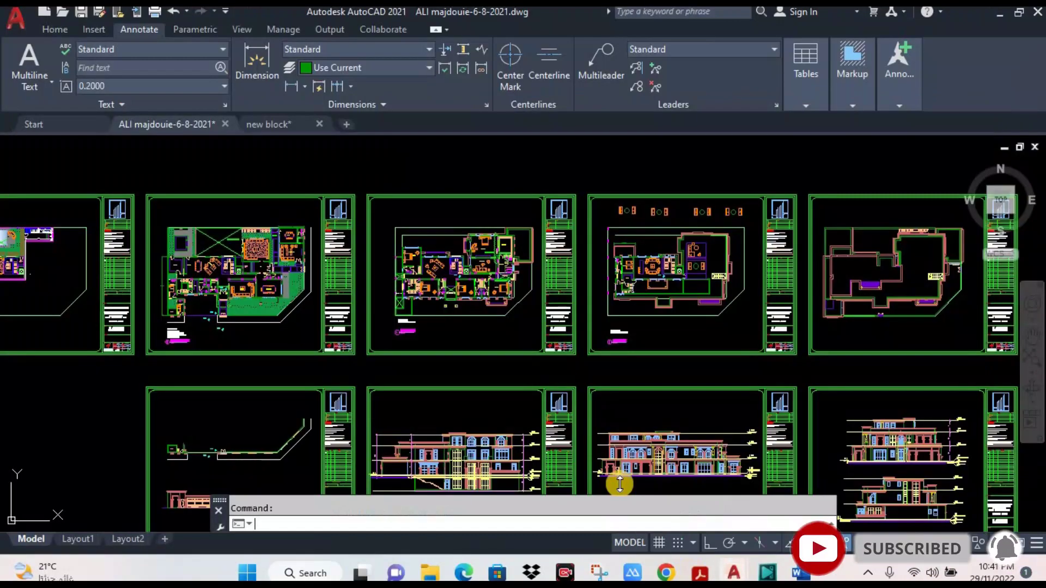
scroll(403, 272, "up", 3)
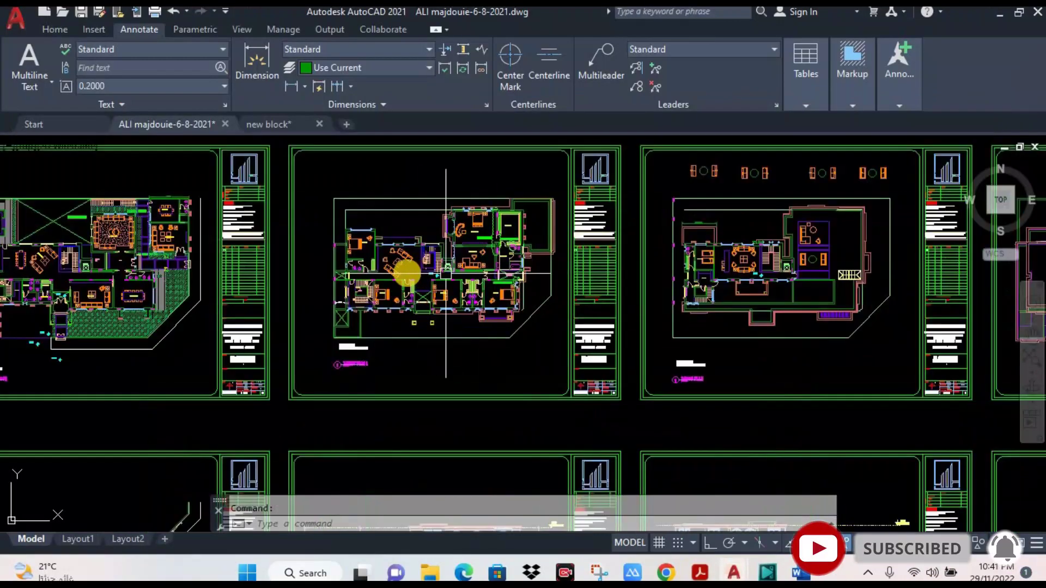
scroll(354, 256, "up", 4)
middle_click_drag(327, 229, 434, 301)
Block the living room's angled sofas, armchairs and square table as ffff (352 objects).
left_click(467, 256)
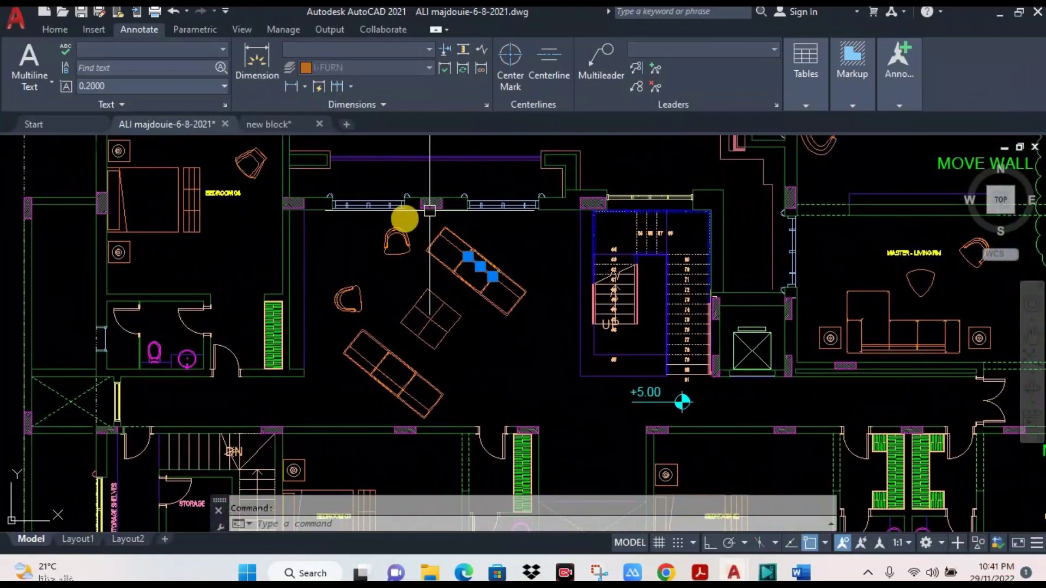
key("Escape")
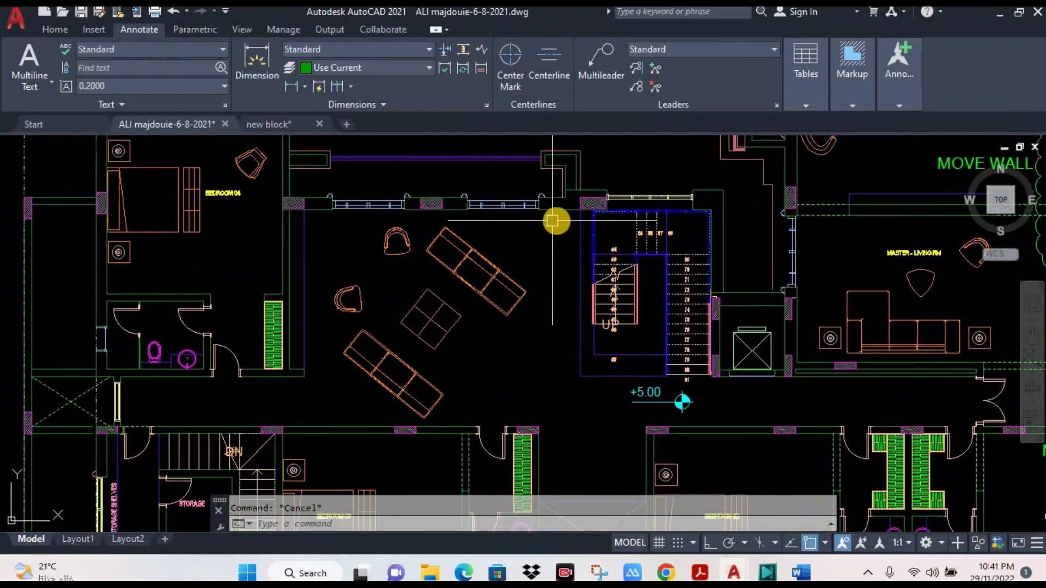
left_click(564, 219)
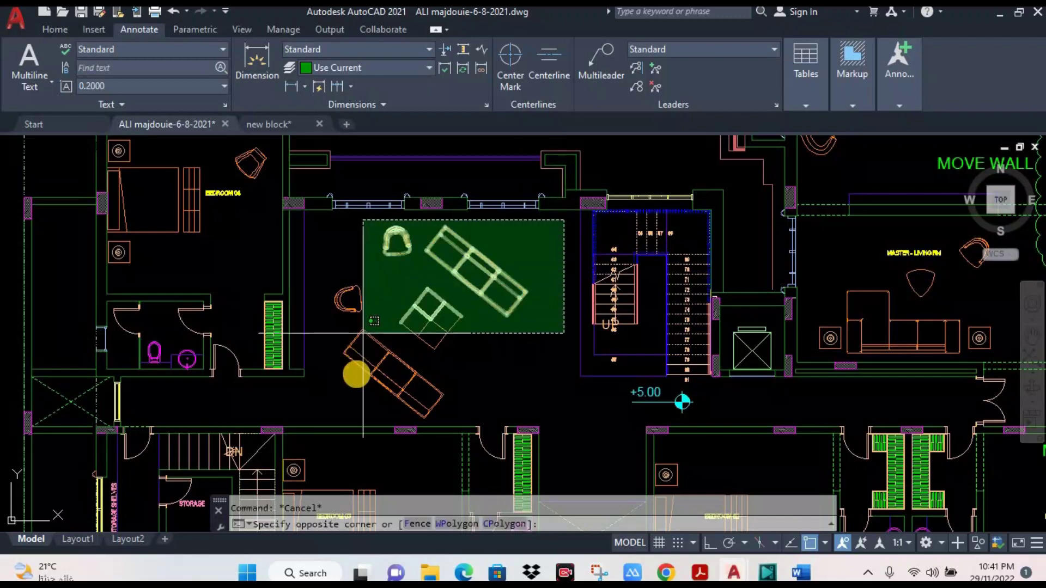
left_click(318, 404)
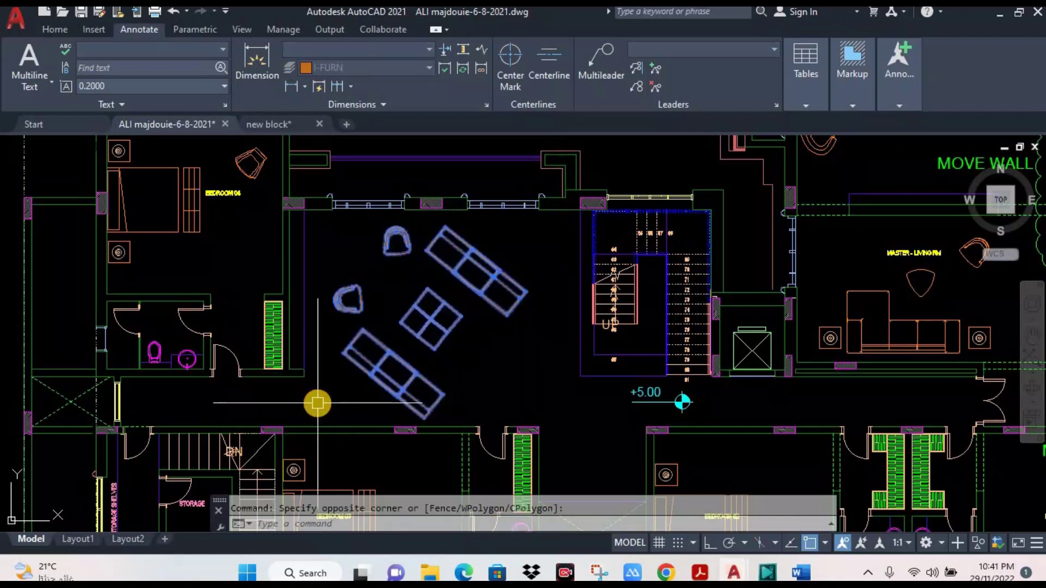
type("b")
key("Return")
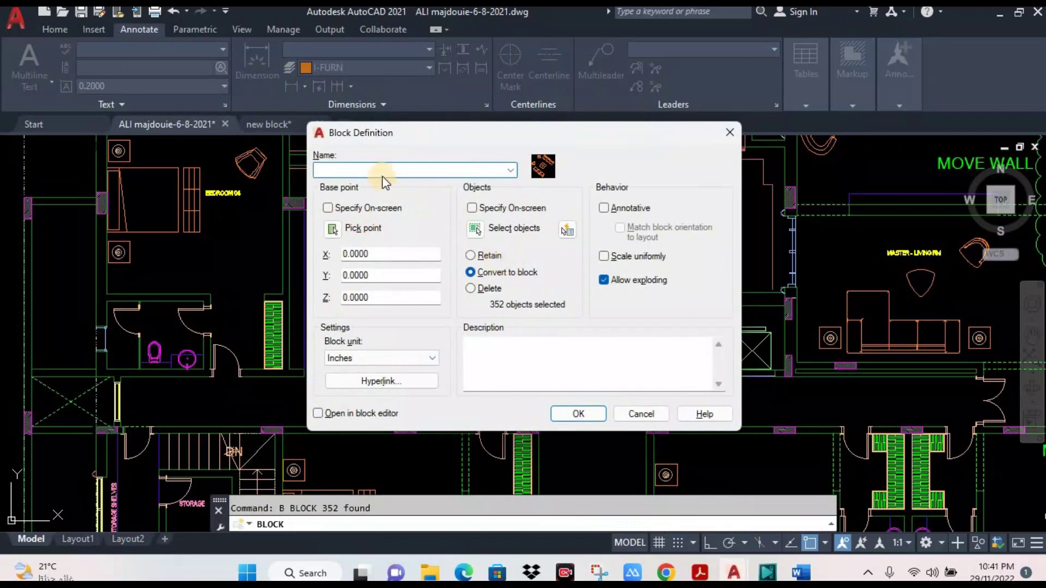
type("ffff")
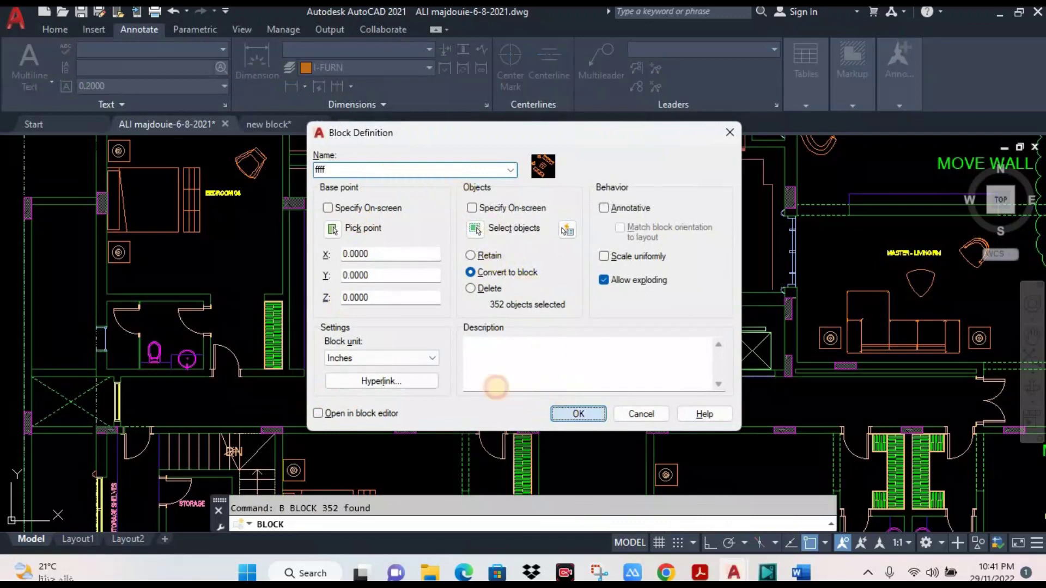
key("Return")
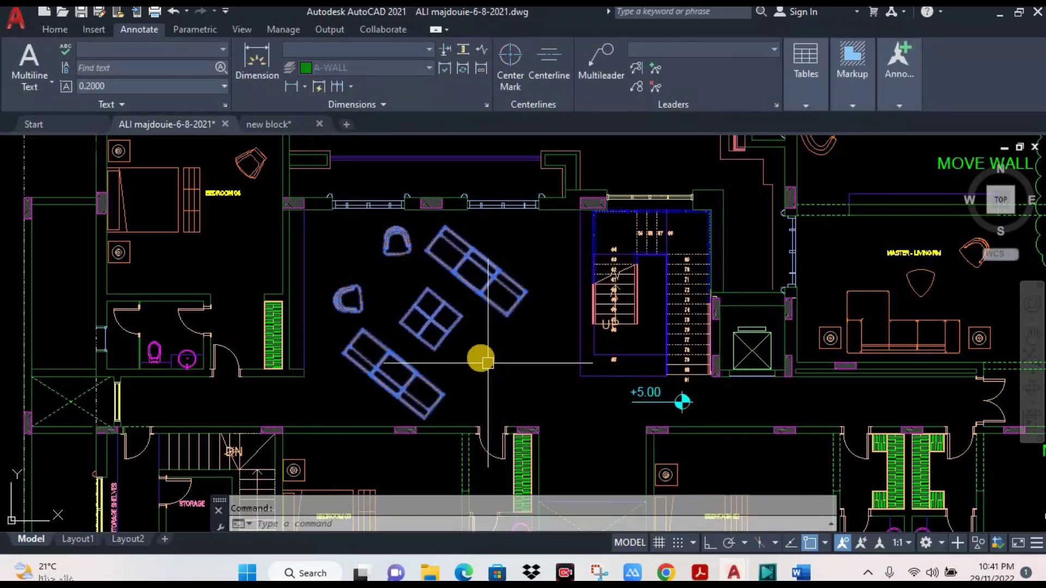
key("Escape")
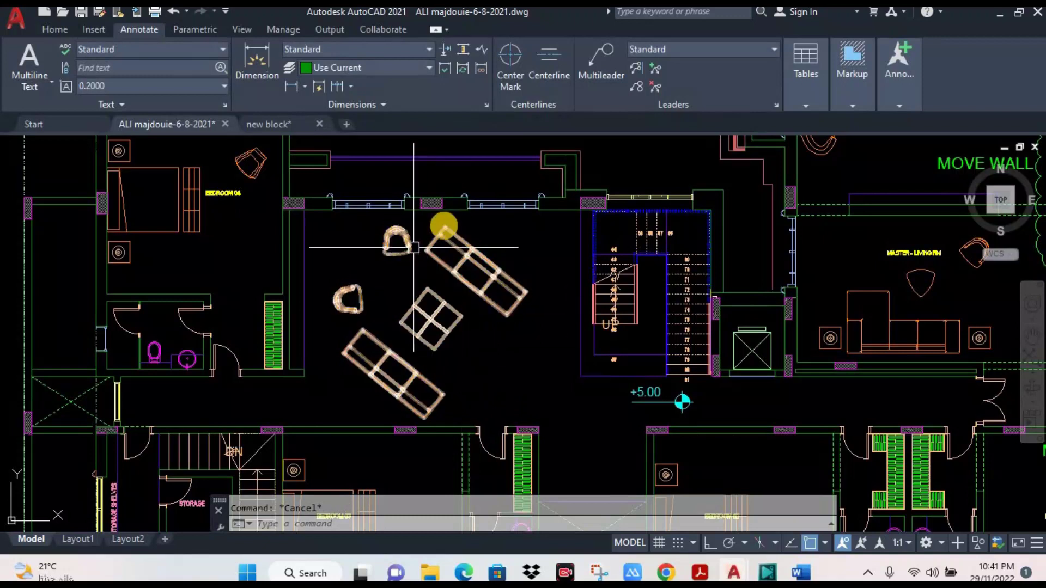
Align the ffff block to the living room wall using two point pairs, without scaling.
type("a")
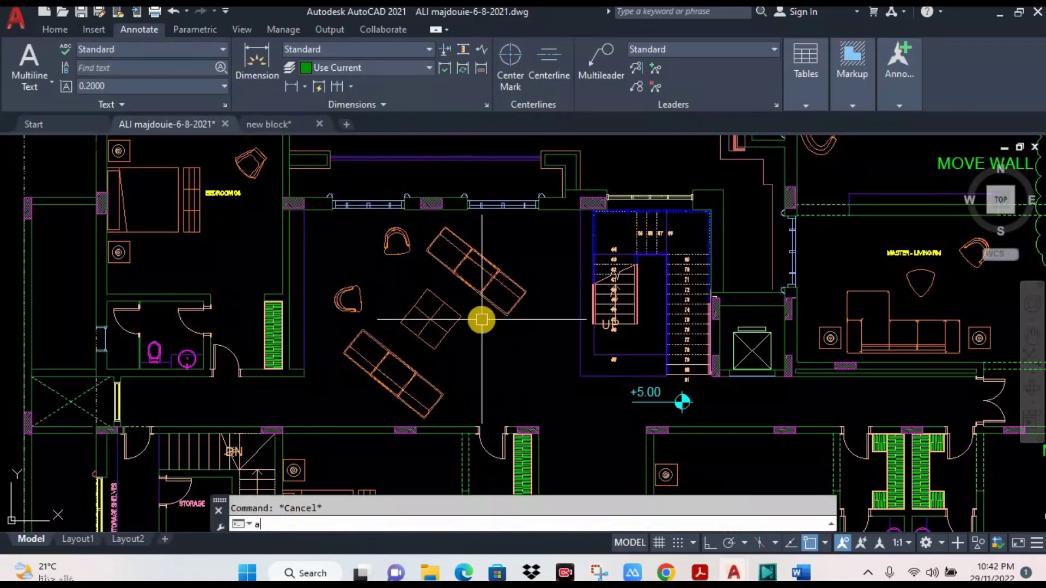
type("l")
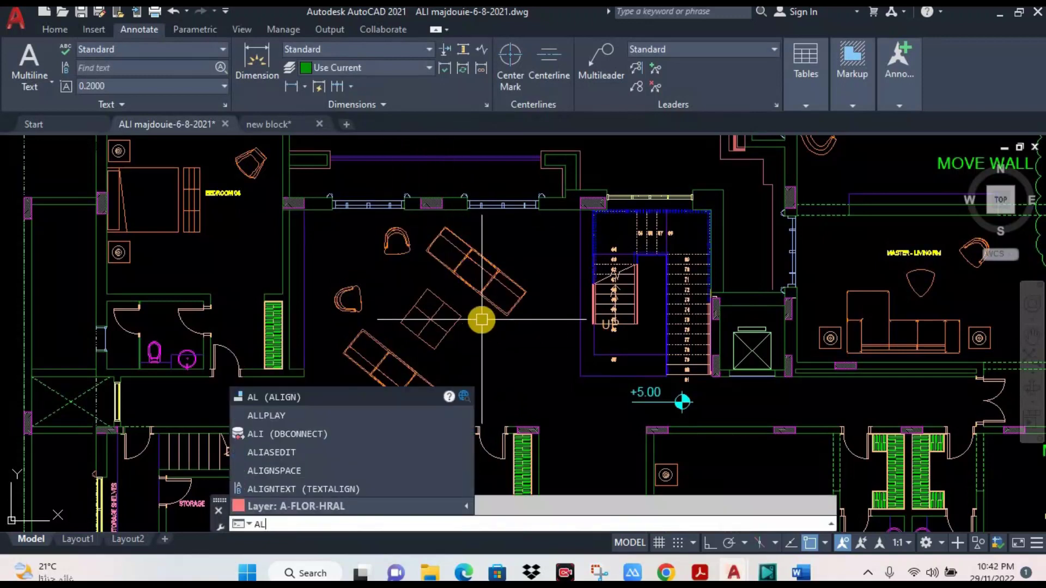
key("Return")
left_click(451, 262)
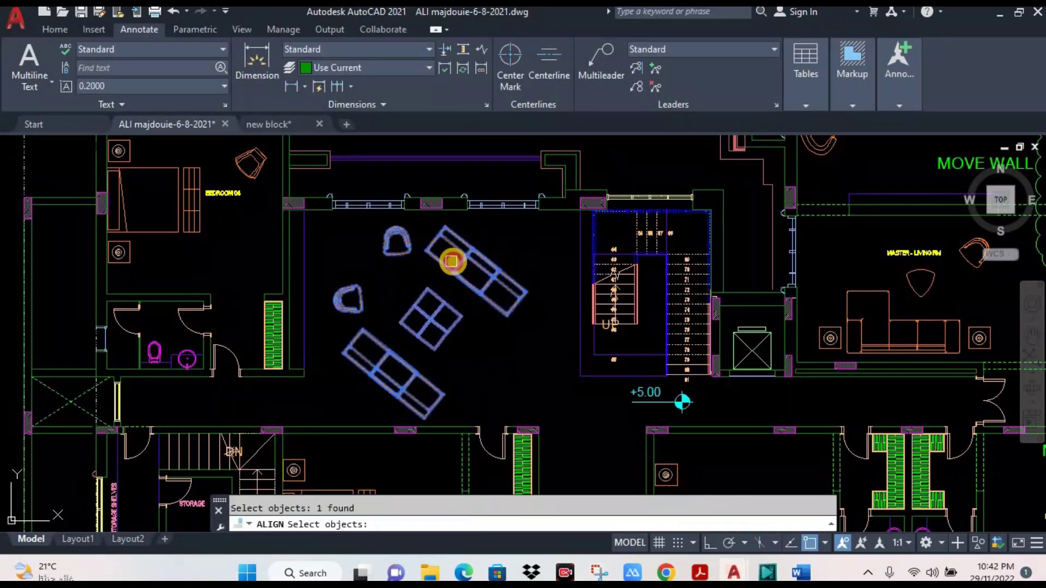
key("Return")
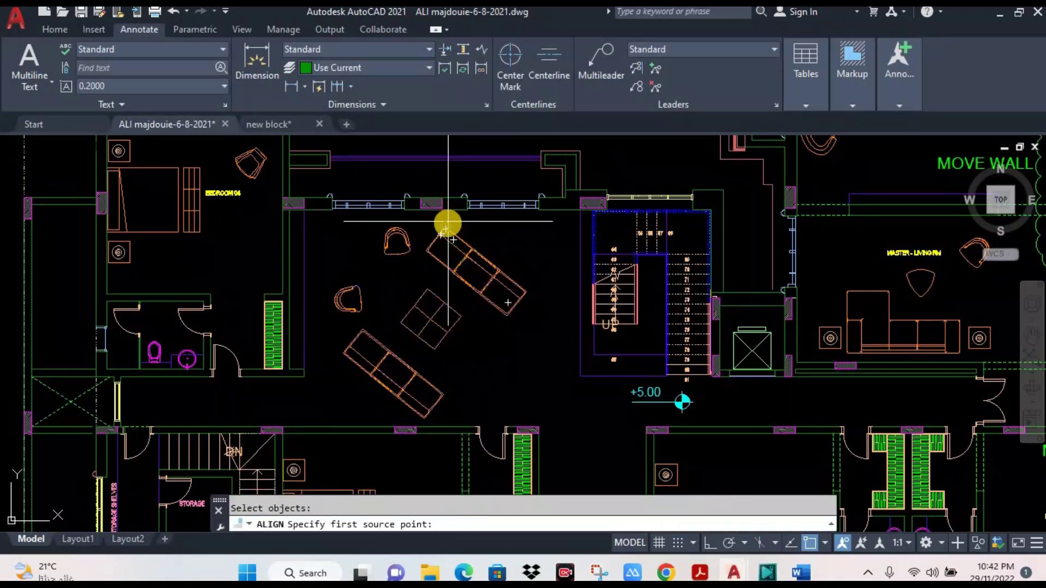
left_click(442, 225)
left_click(404, 209)
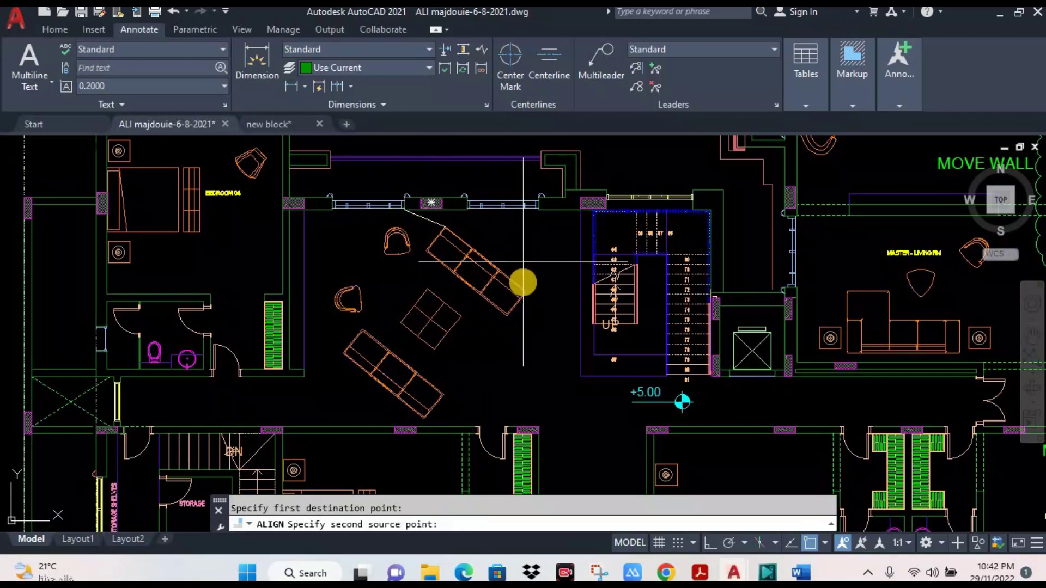
left_click(522, 294)
left_click(538, 210)
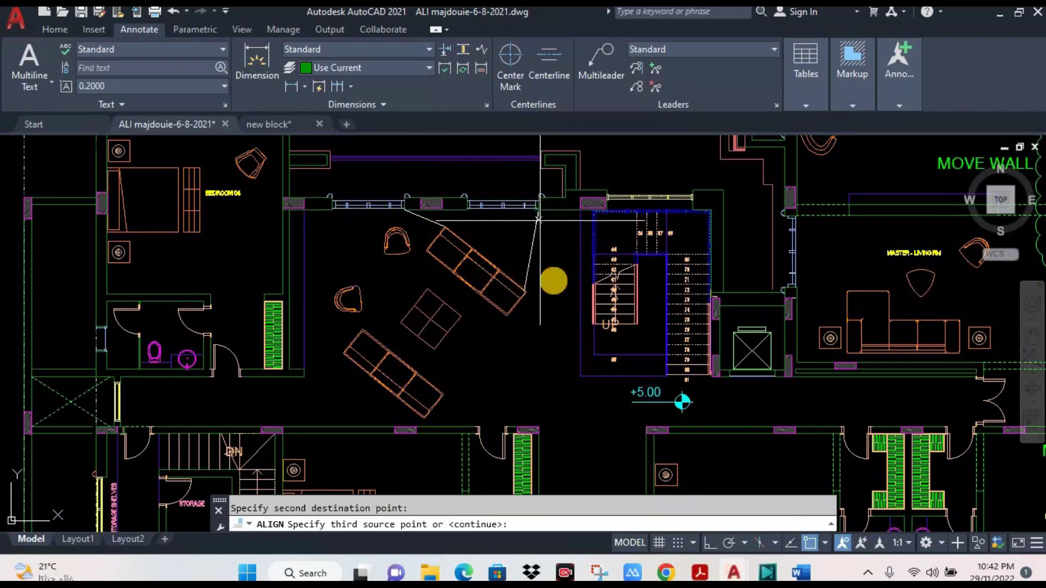
key("Return")
key("Return")
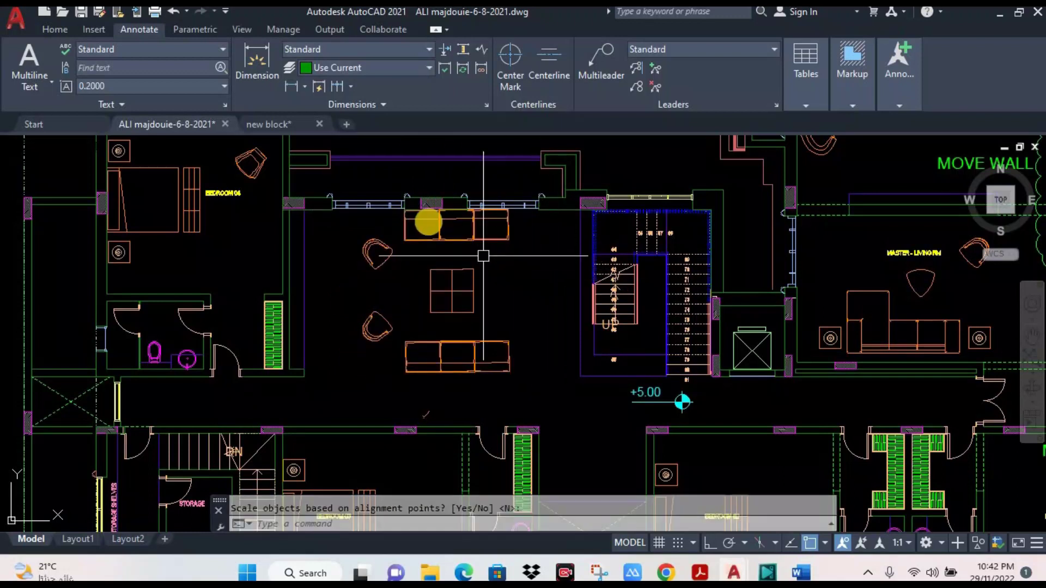
Move the aligned furniture block into its place in the room.
key("Return")
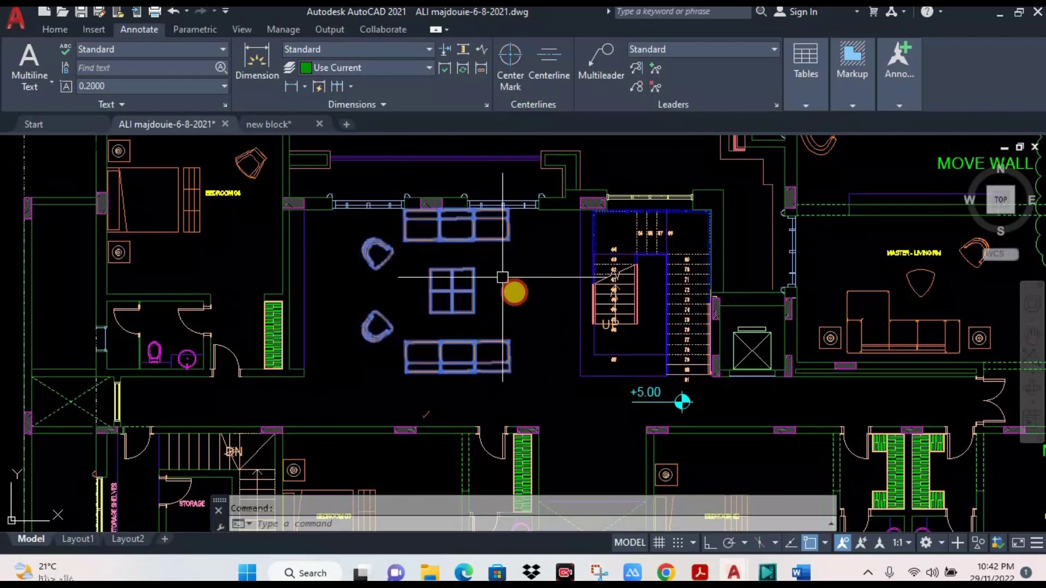
type("m")
key("Return")
left_click(515, 288)
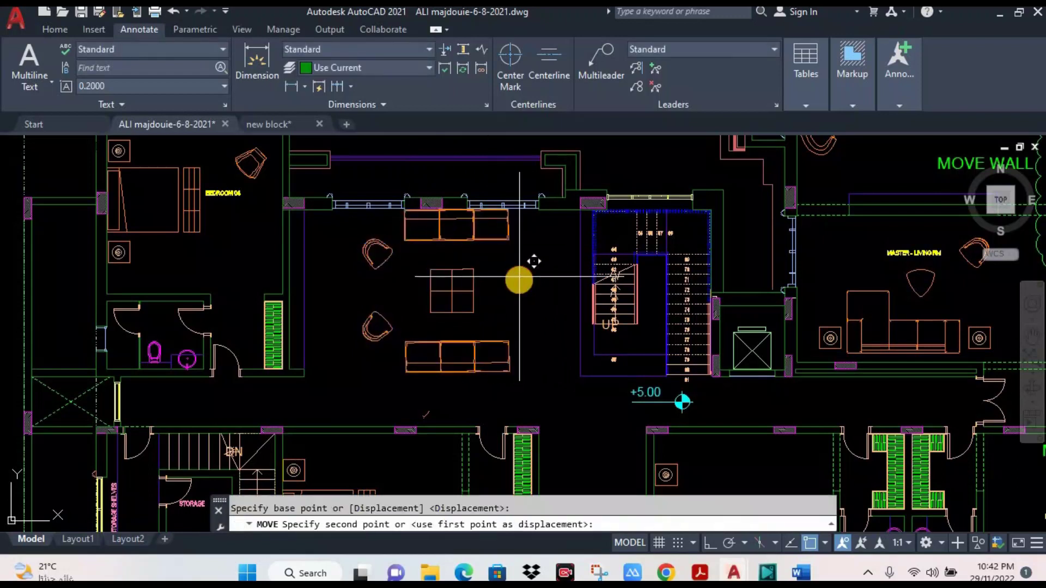
left_click(410, 266)
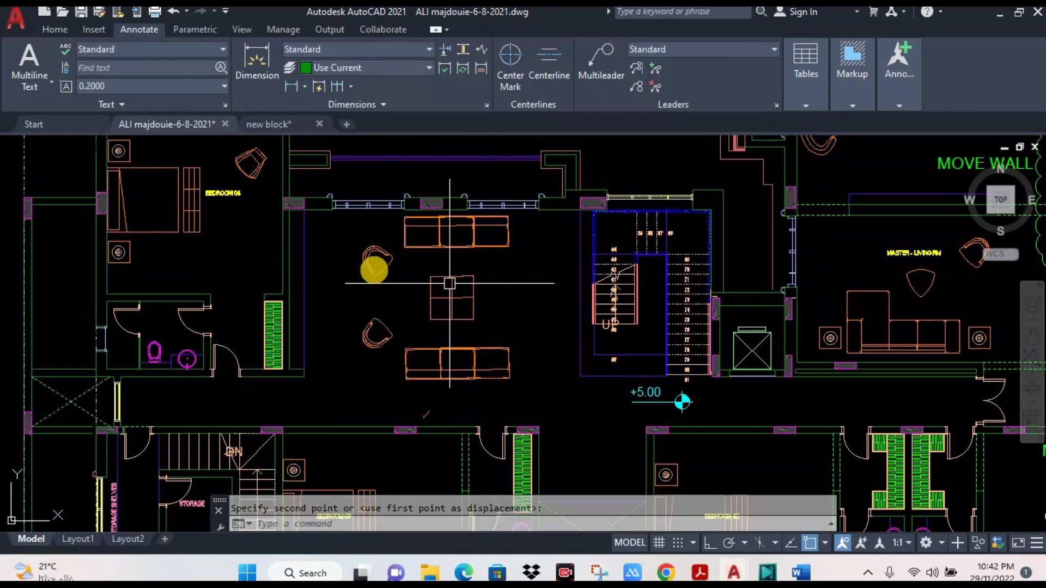
Zoom out, pan and zoom in on the family living room furniture beside the stair.
scroll(436, 327, "down", 2)
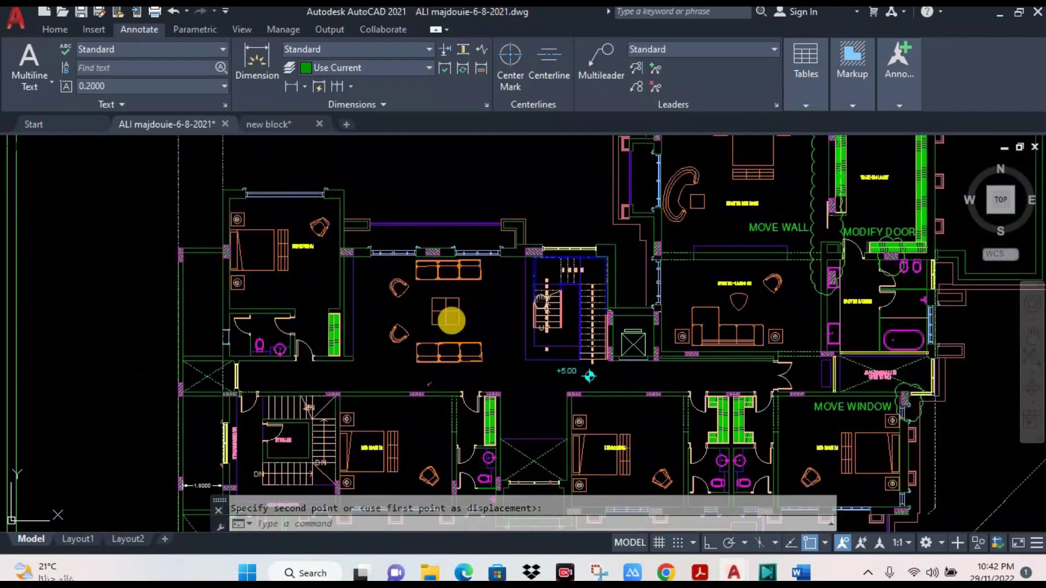
middle_click_drag(542, 301, 449, 308)
scroll(545, 315, "down", 2)
scroll(479, 321, "down", 2)
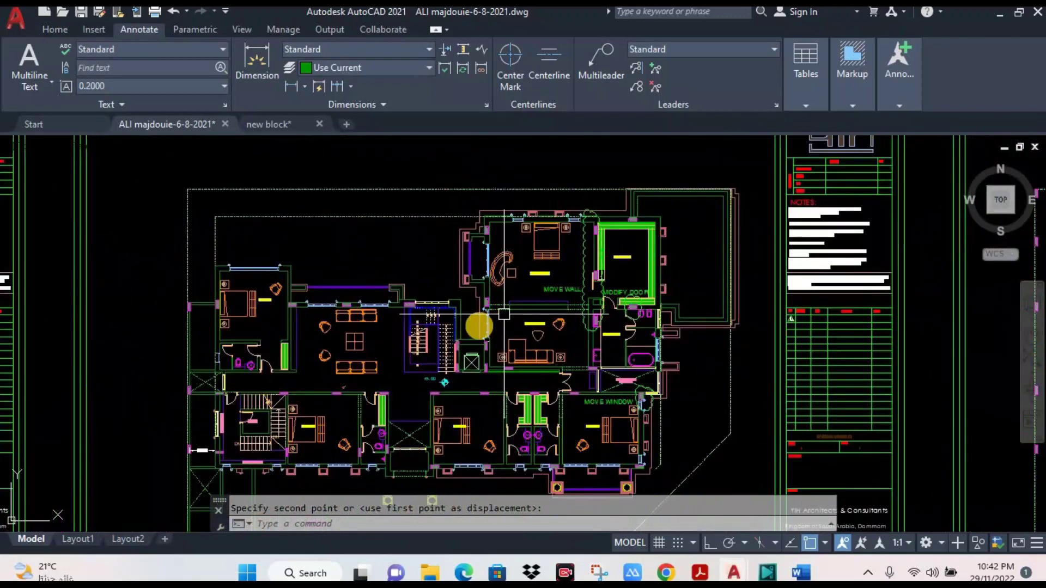
scroll(491, 303, "down", 2)
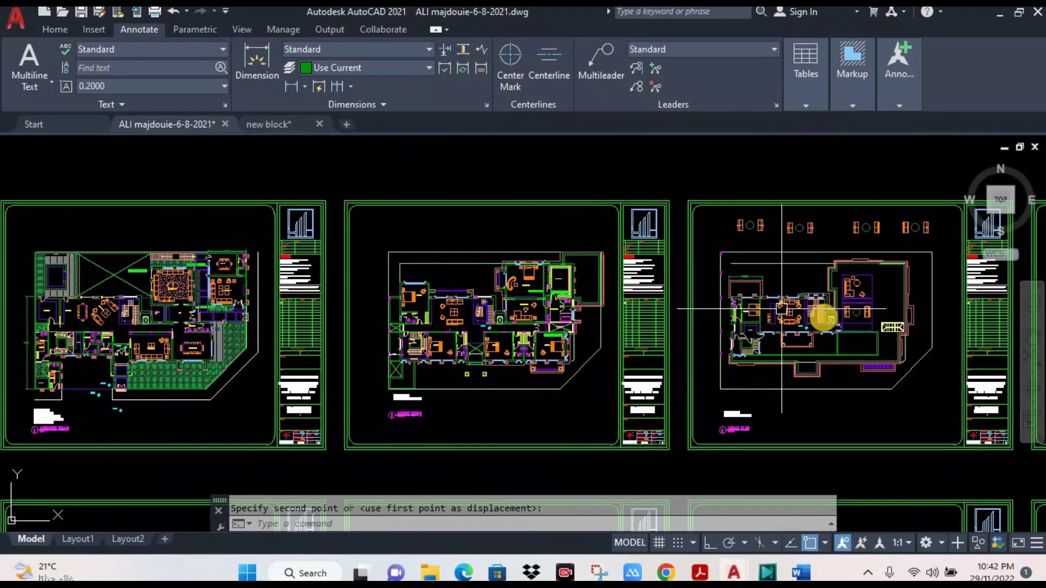
scroll(801, 316, "up", 3)
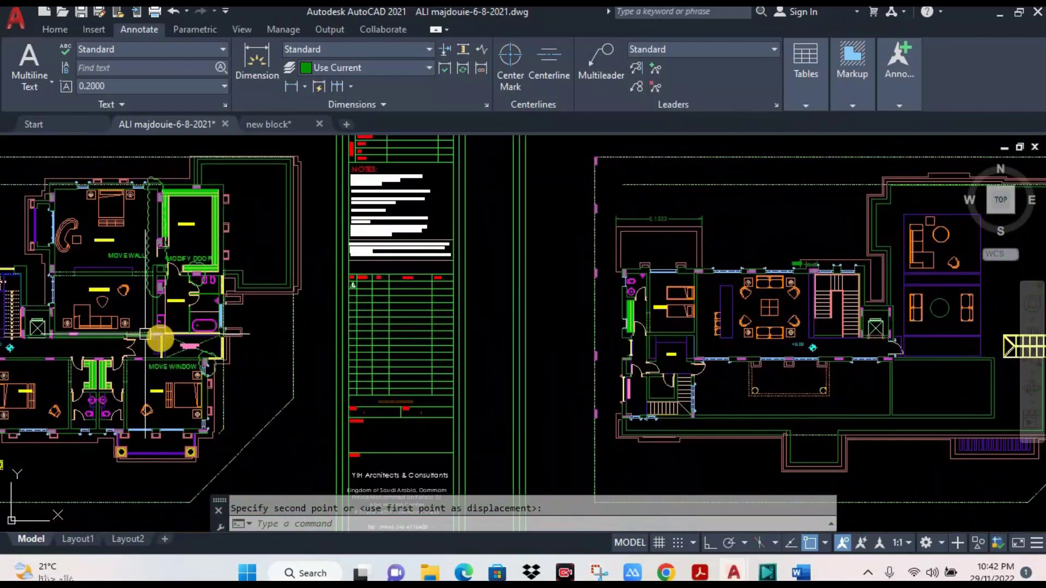
middle_click_drag(153, 333, 433, 300)
scroll(433, 300, "down", 2)
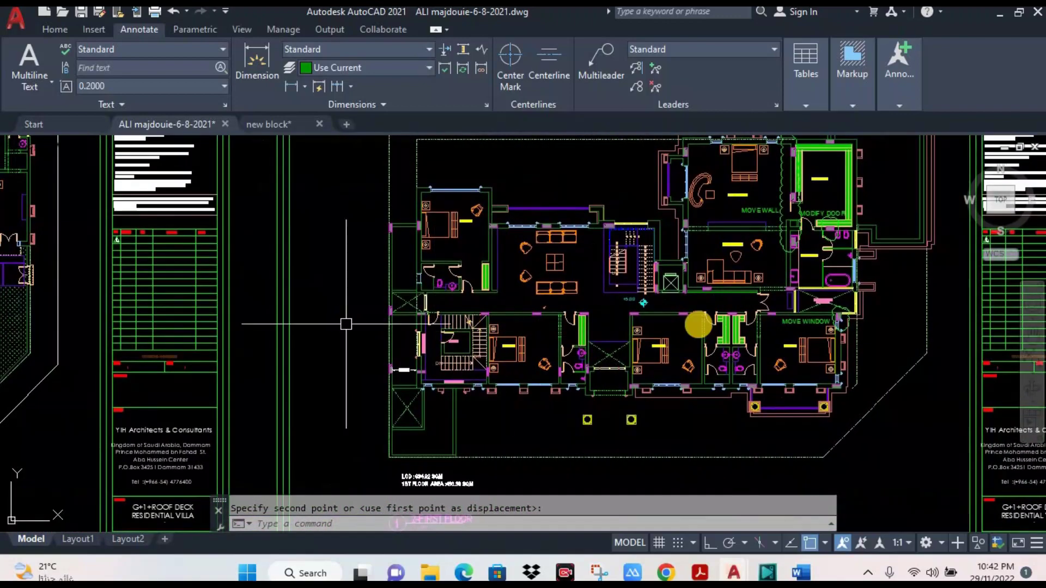
scroll(469, 320, "up", 3)
scroll(541, 320, "up", 1)
scroll(218, 267, "up", 1)
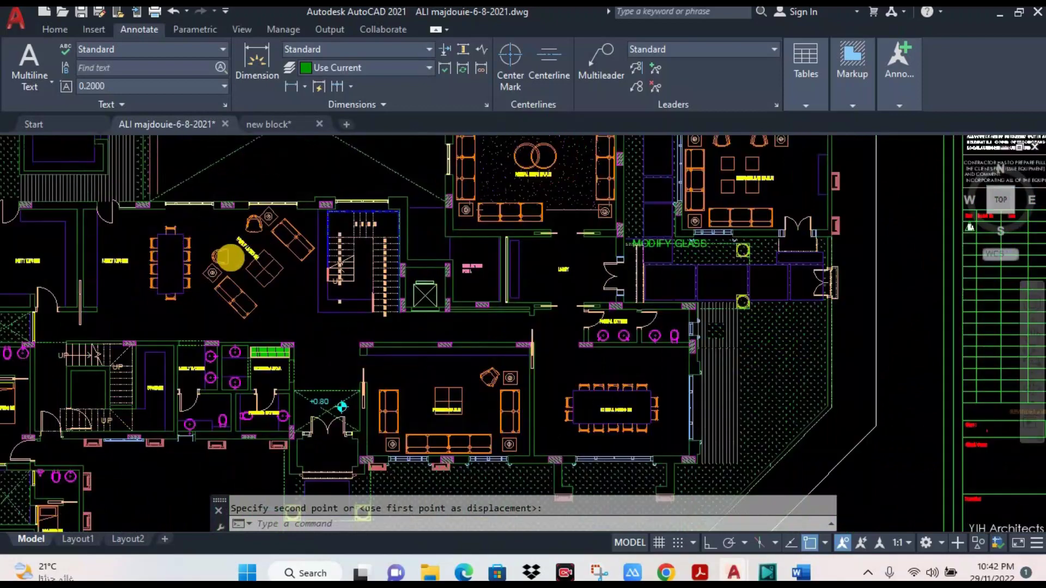
scroll(234, 257, "up", 1)
scroll(382, 294, "up", 2)
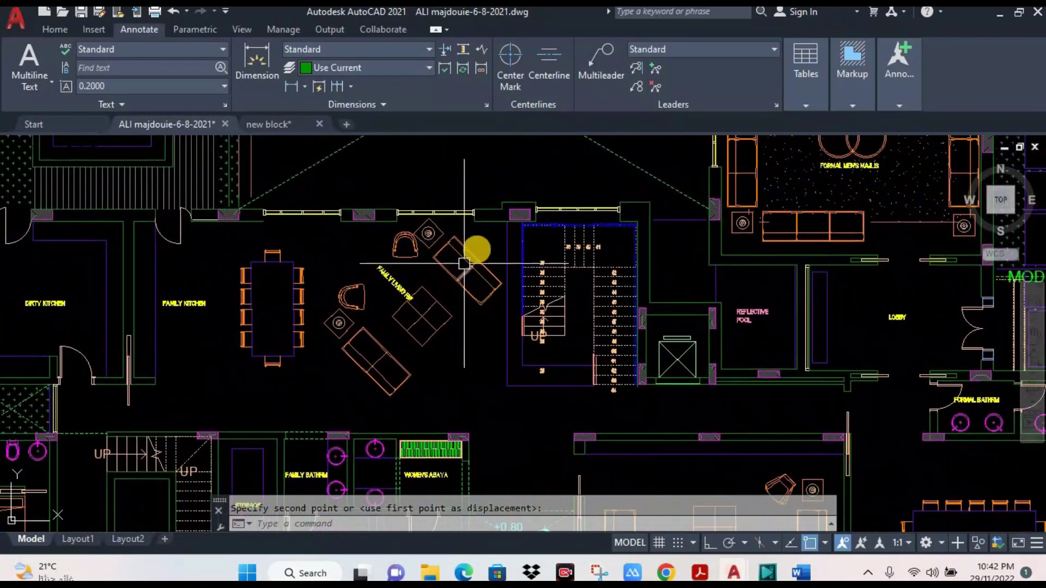
scroll(477, 247, "up", 3)
Window-select the living room sofas, armchairs and table and convert them into block gggg.
left_click(525, 200)
scroll(352, 371, "down", 2)
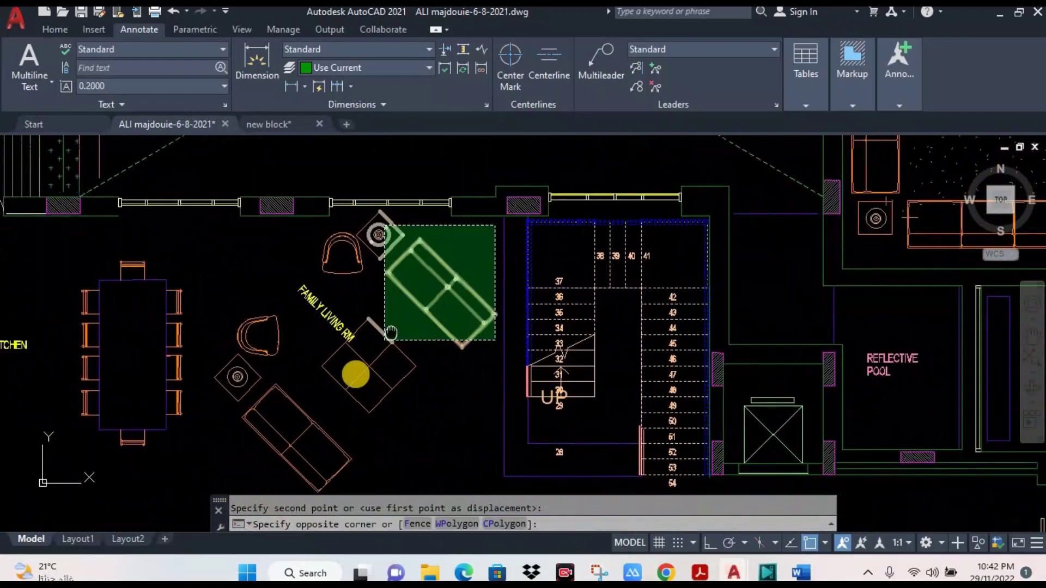
left_click(242, 434)
left_click(315, 436)
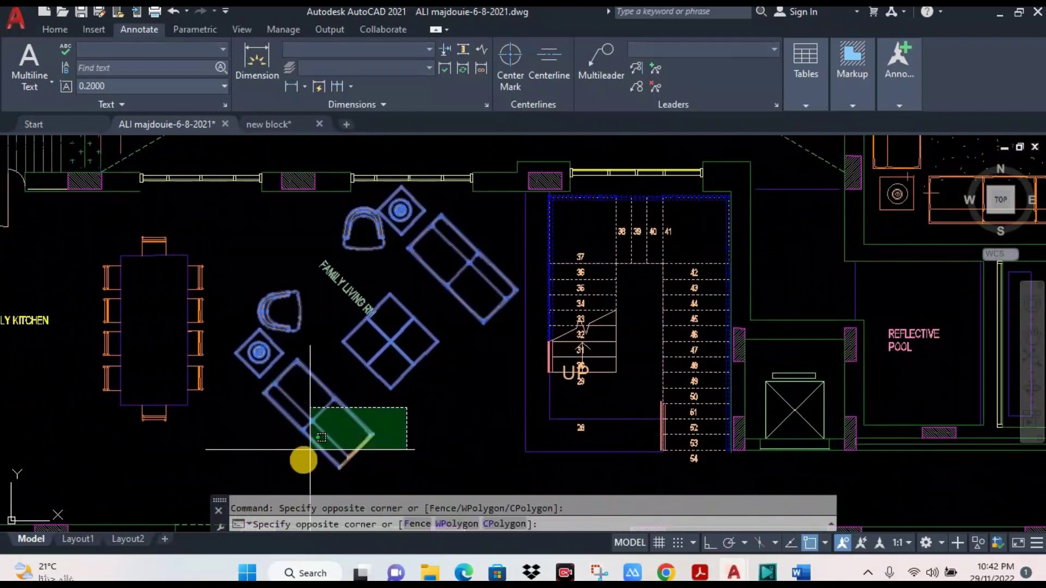
left_click(218, 453)
type("b")
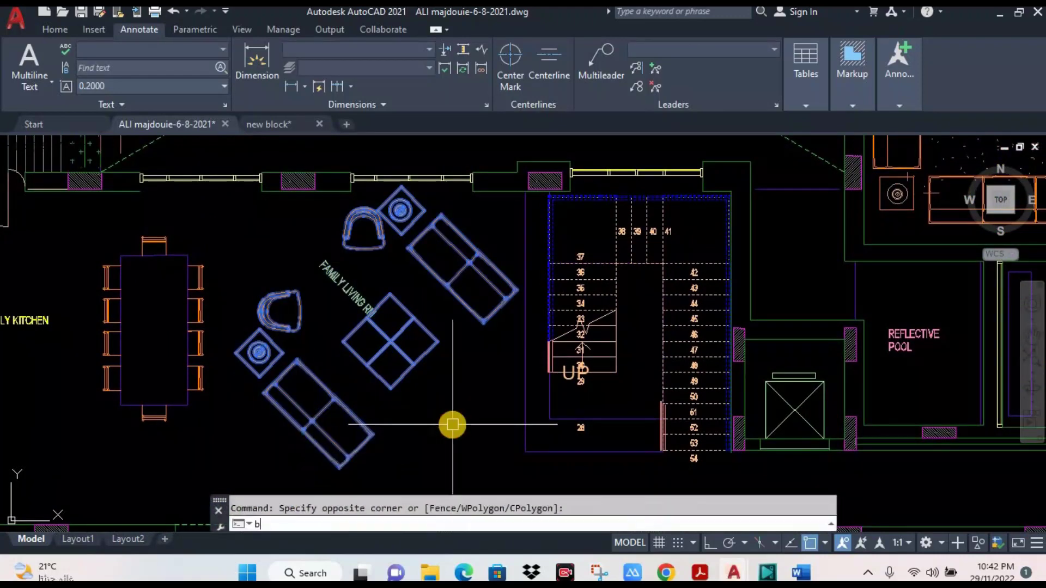
key("Return")
type("gggg")
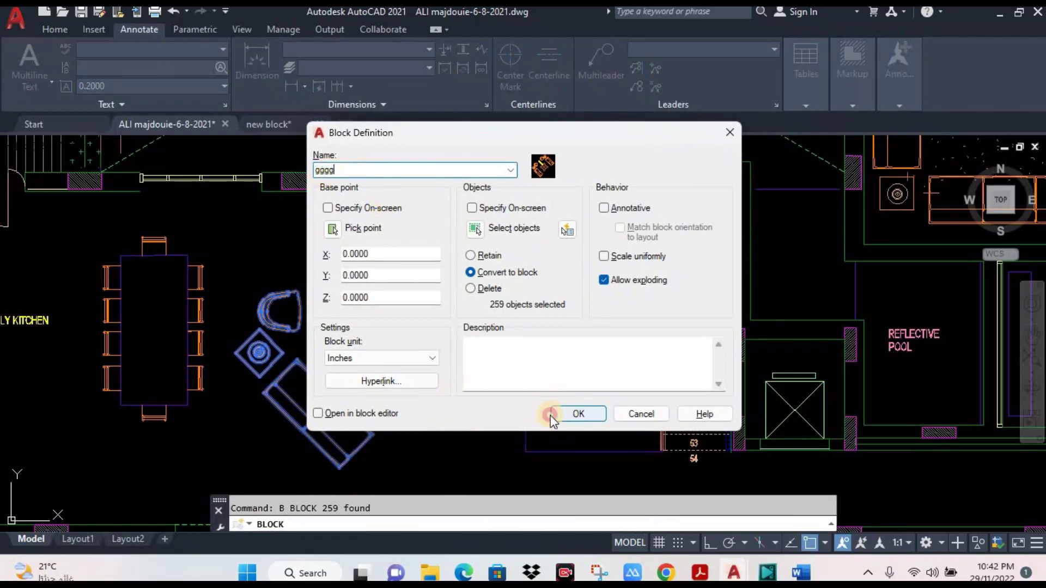
left_click(552, 418)
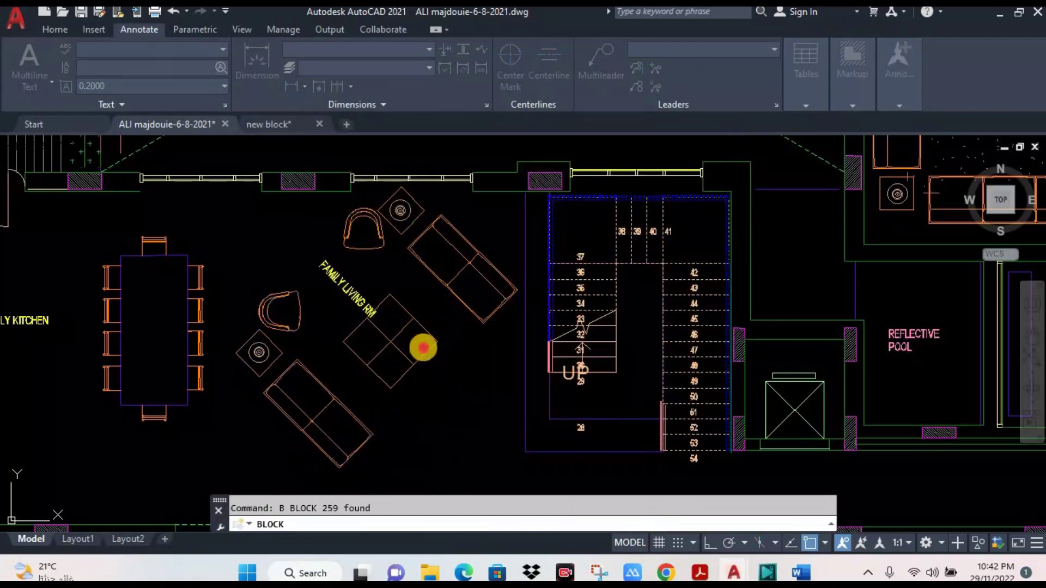
left_click(423, 348)
left_click(502, 241)
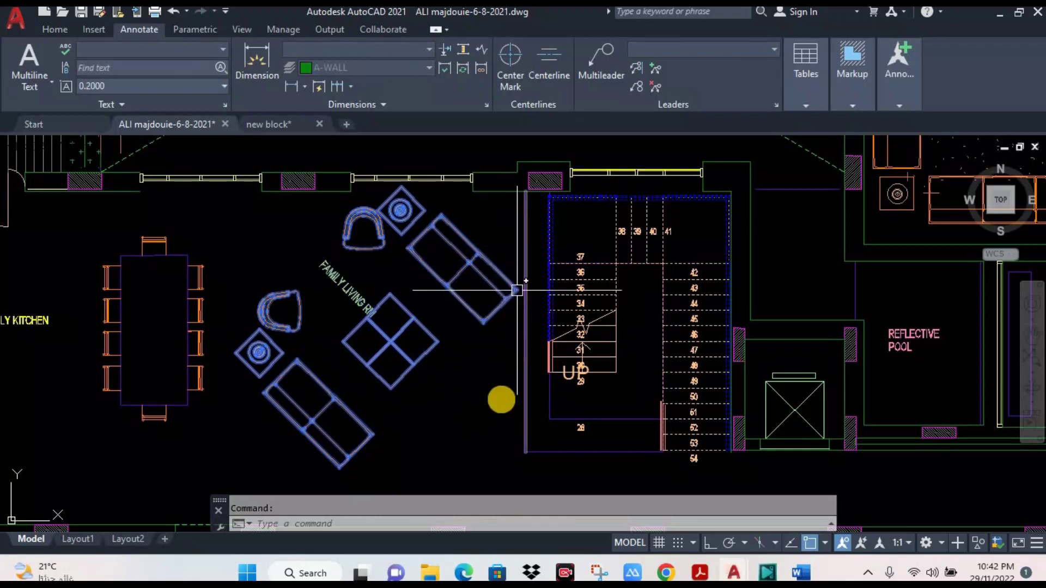
Align the gggg furniture block to the stair wall using two point pairs, without scaling.
key("Escape")
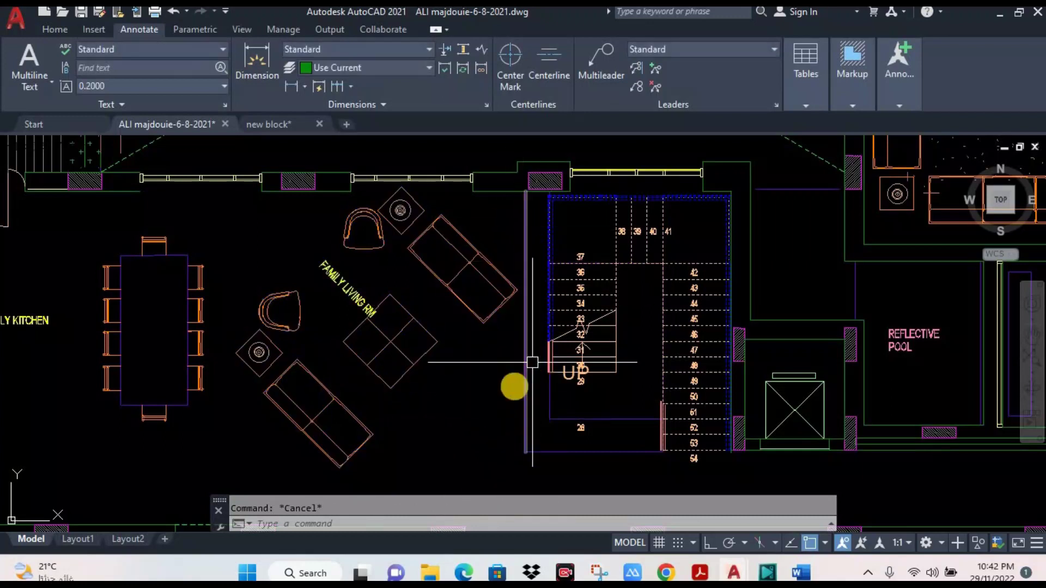
left_click(432, 344)
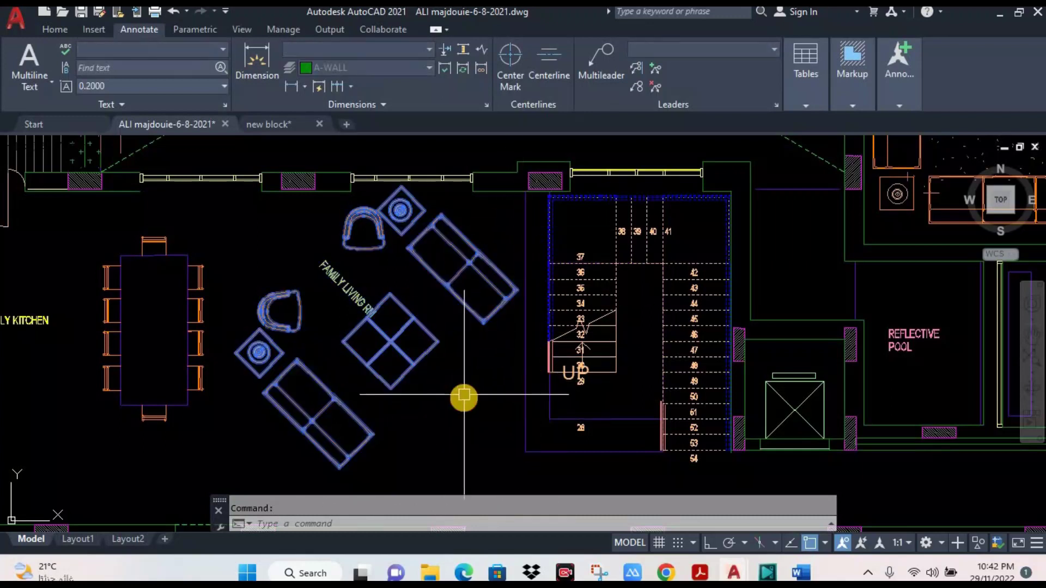
type("al")
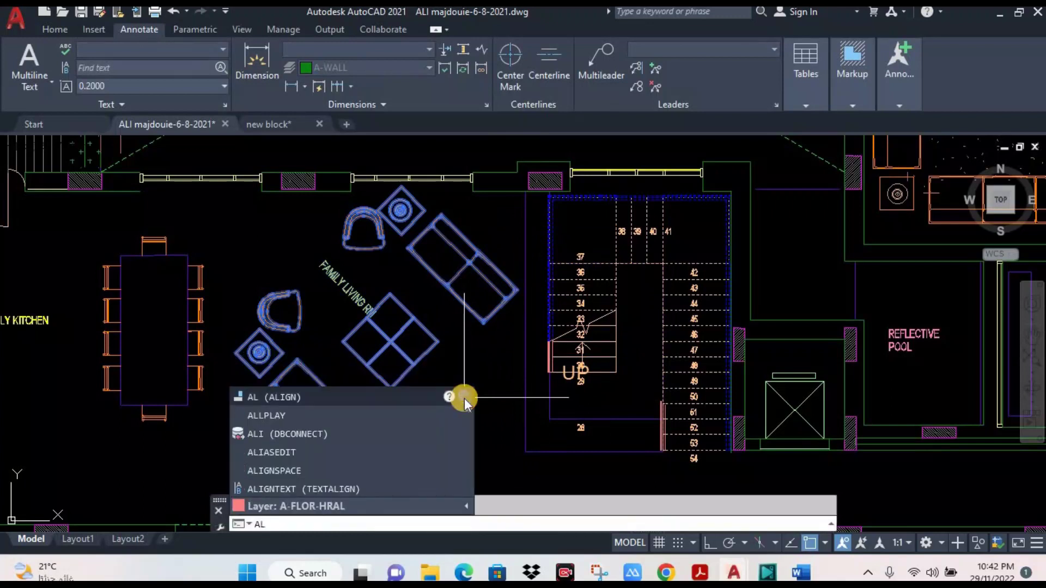
key("Return")
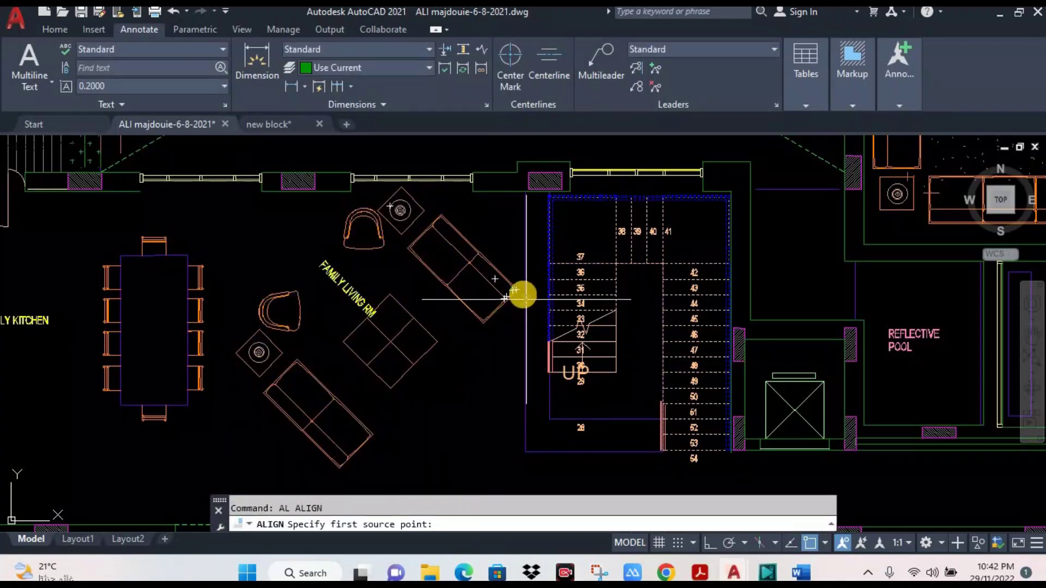
left_click(519, 291)
left_click(525, 385)
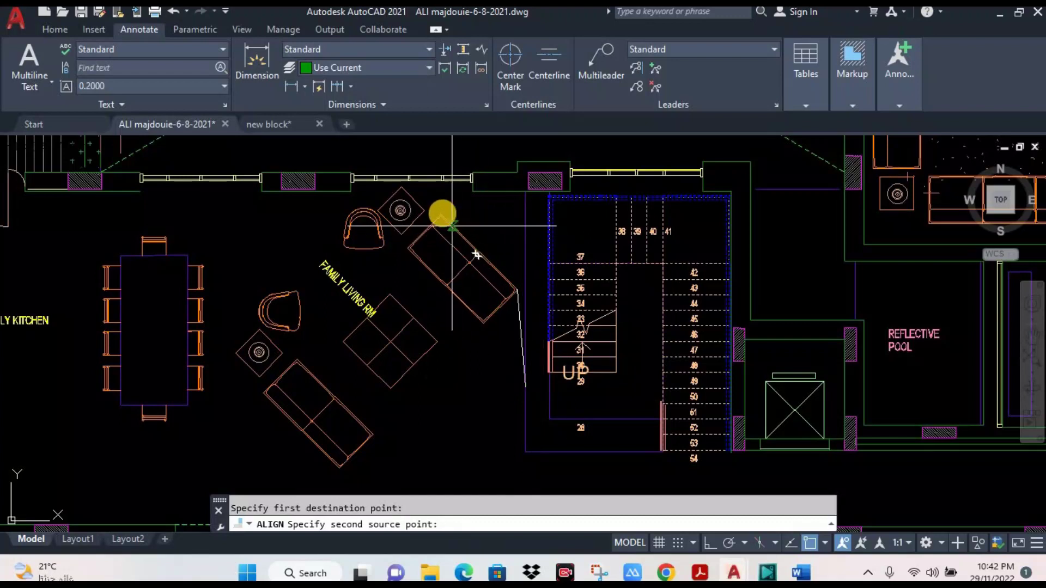
left_click(441, 214)
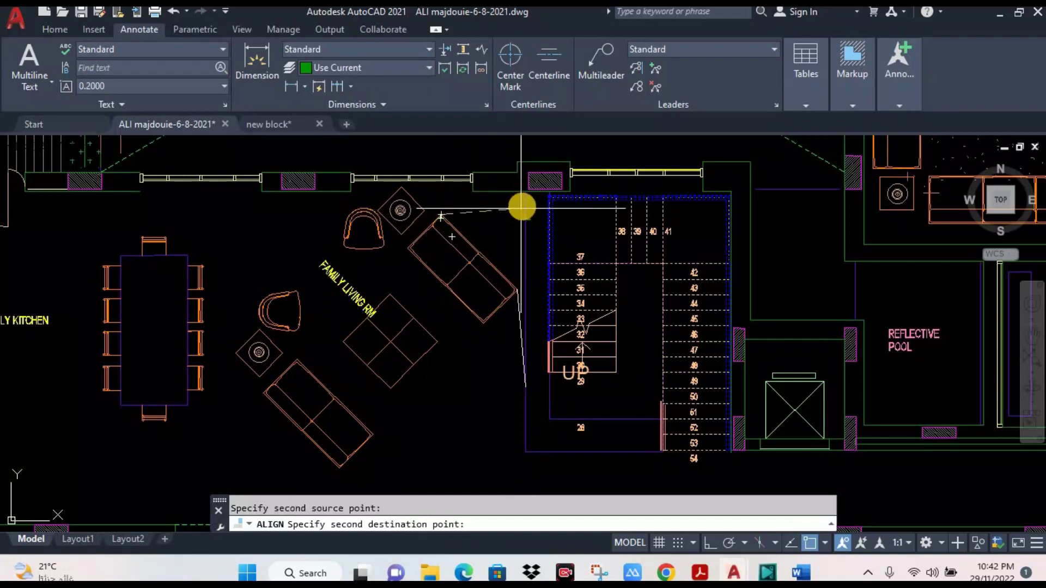
left_click(526, 206)
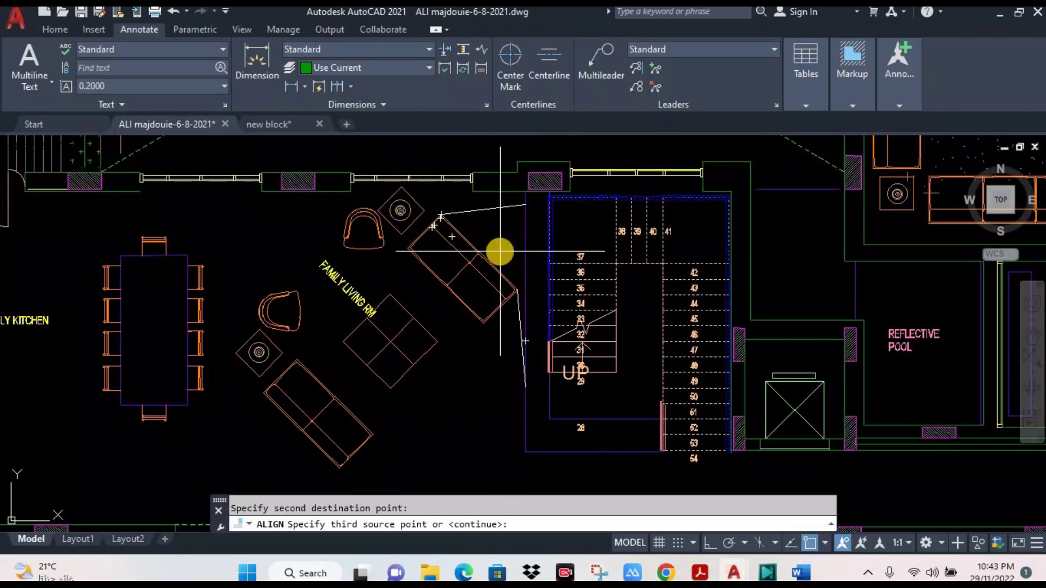
key("Return")
key("Return")
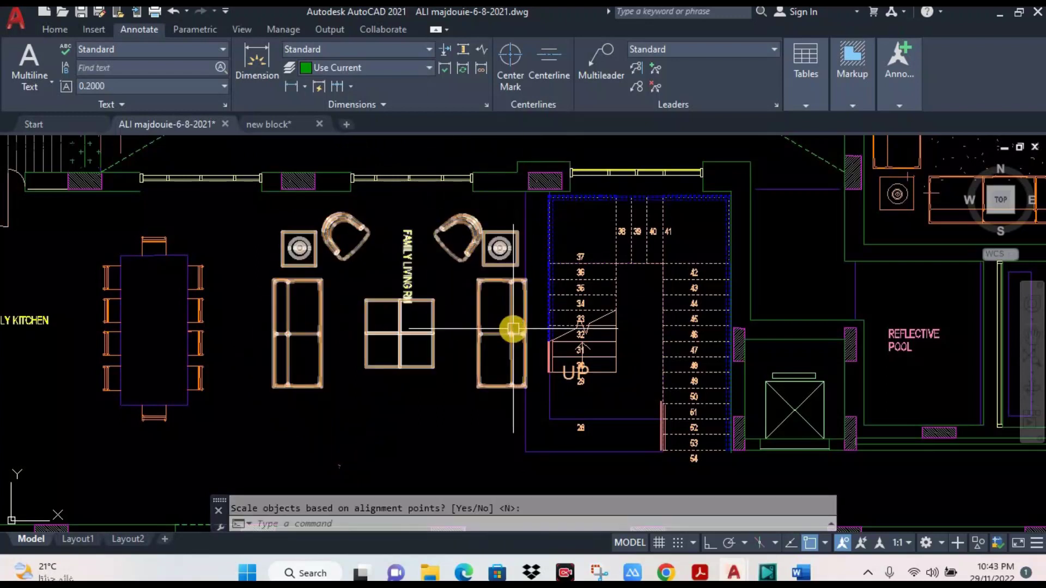
Move the aligned furniture block into position in the living room.
key("Return")
type("m")
key("Return")
left_click(439, 416)
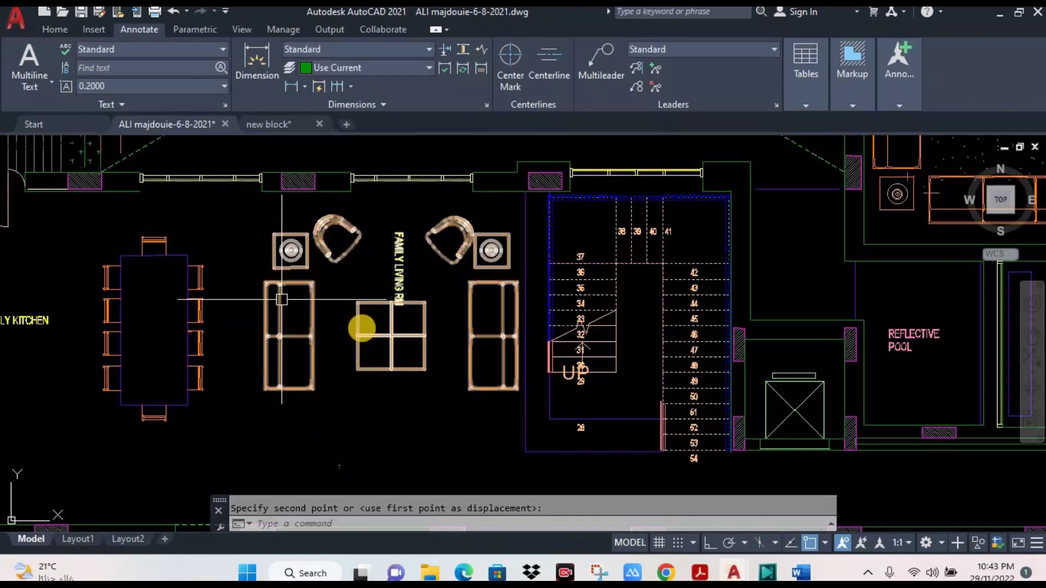
middle_click_drag(361, 334, 397, 319)
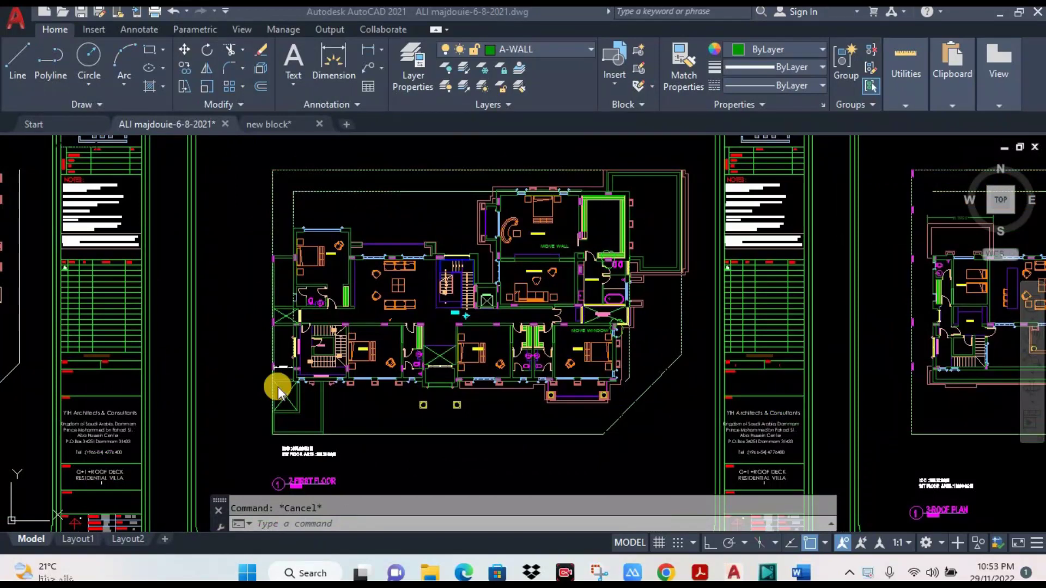
Check the layer list, then clear the furniture and window segment selections.
left_click(413, 394)
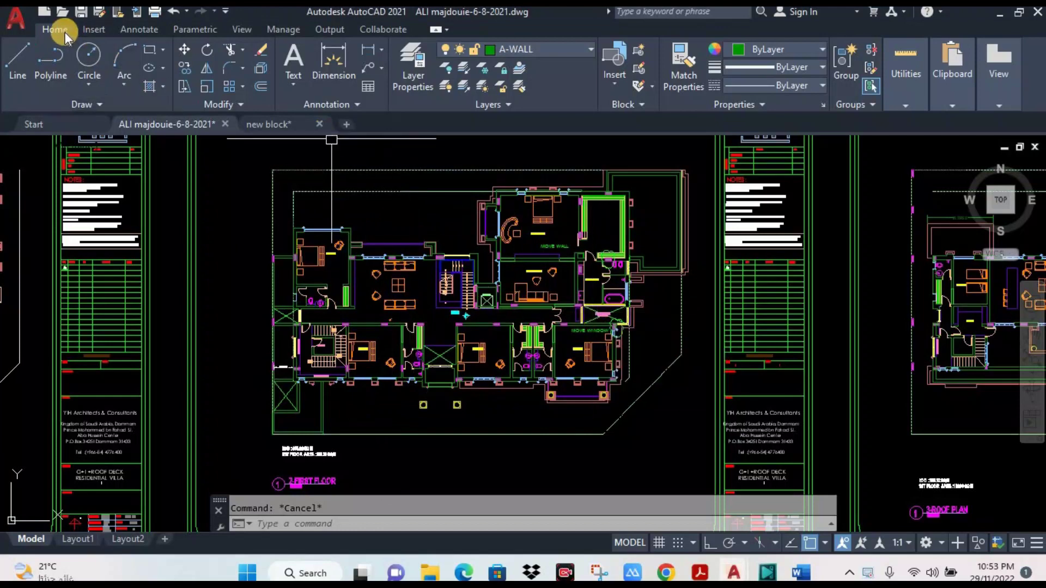
left_click(527, 48)
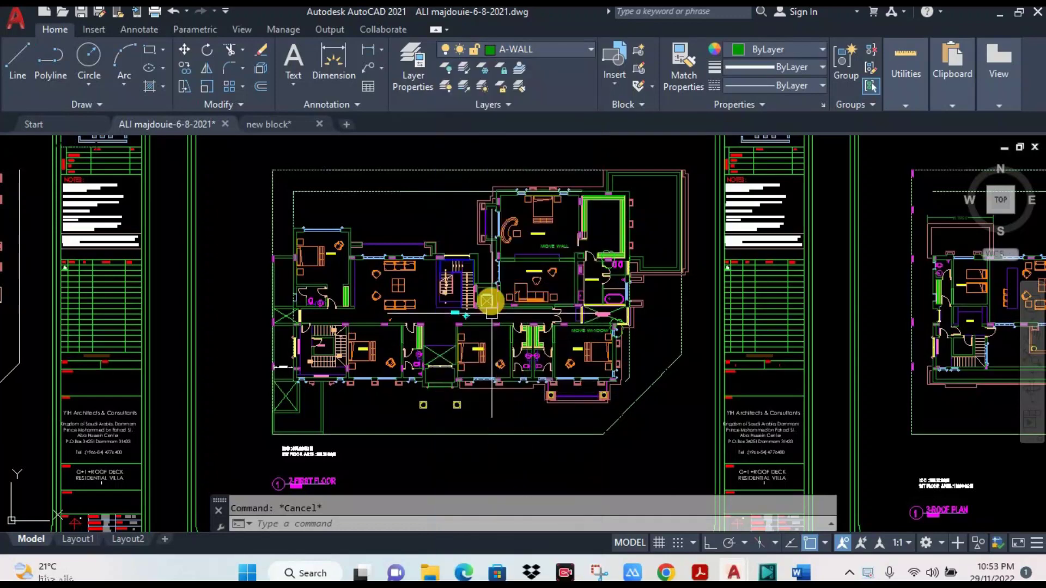
scroll(490, 294, "up", 2)
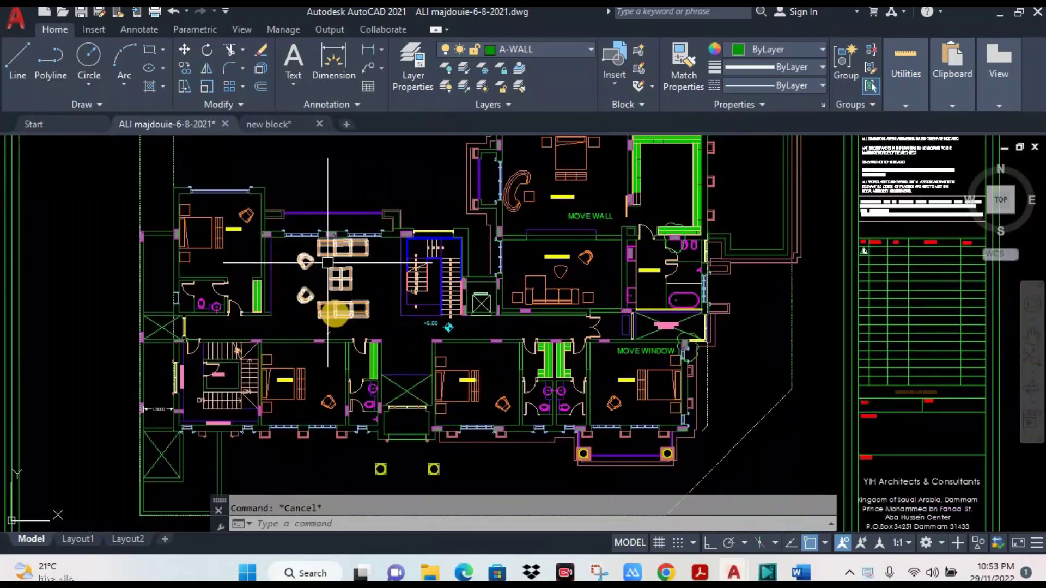
left_click(348, 283)
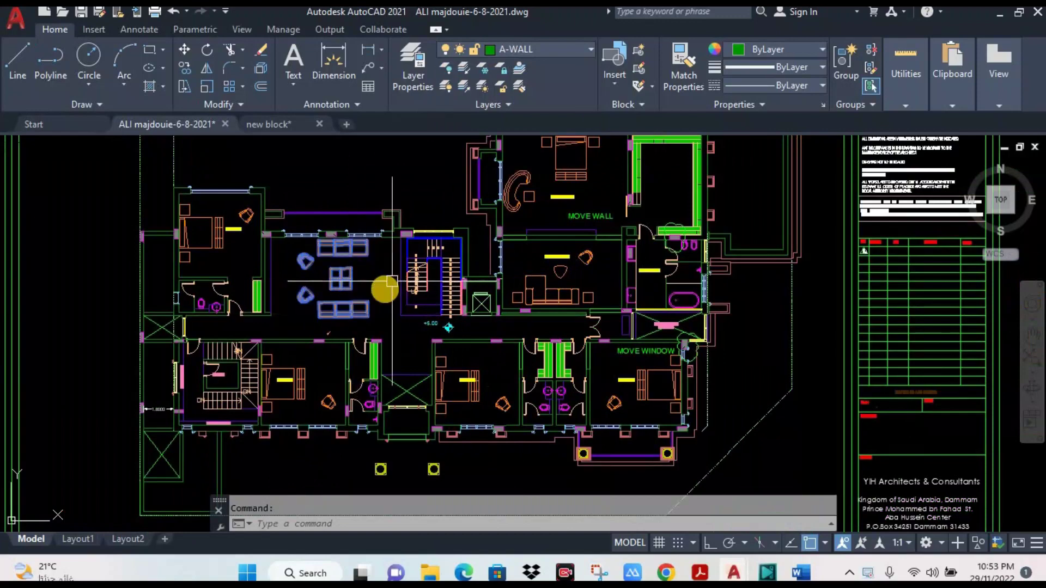
key("Escape")
left_click(547, 237)
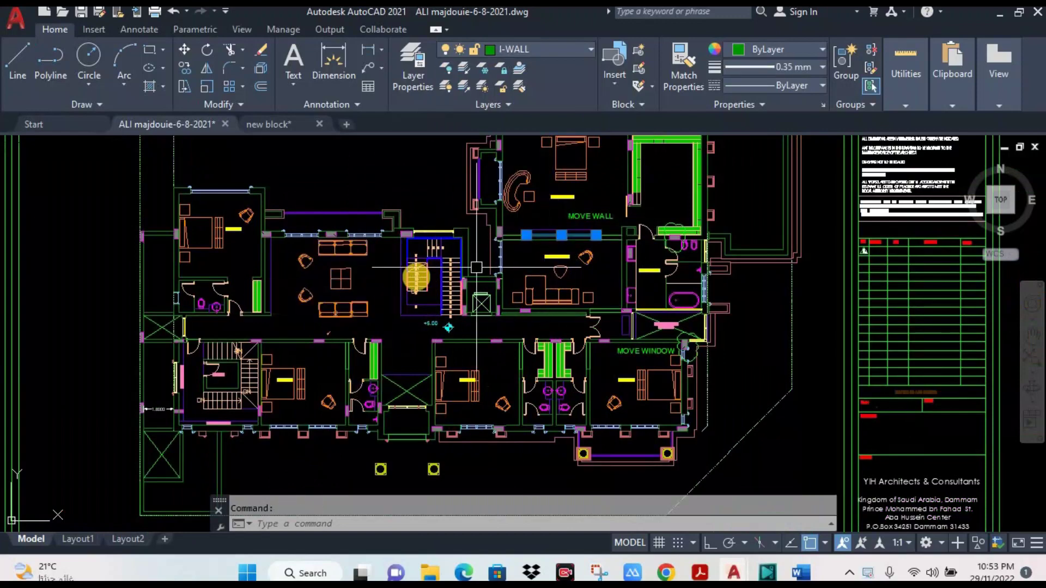
key("Escape")
Explode the gggg furniture block and cancel all leftover selections.
left_click(345, 280)
type("x")
key("Return")
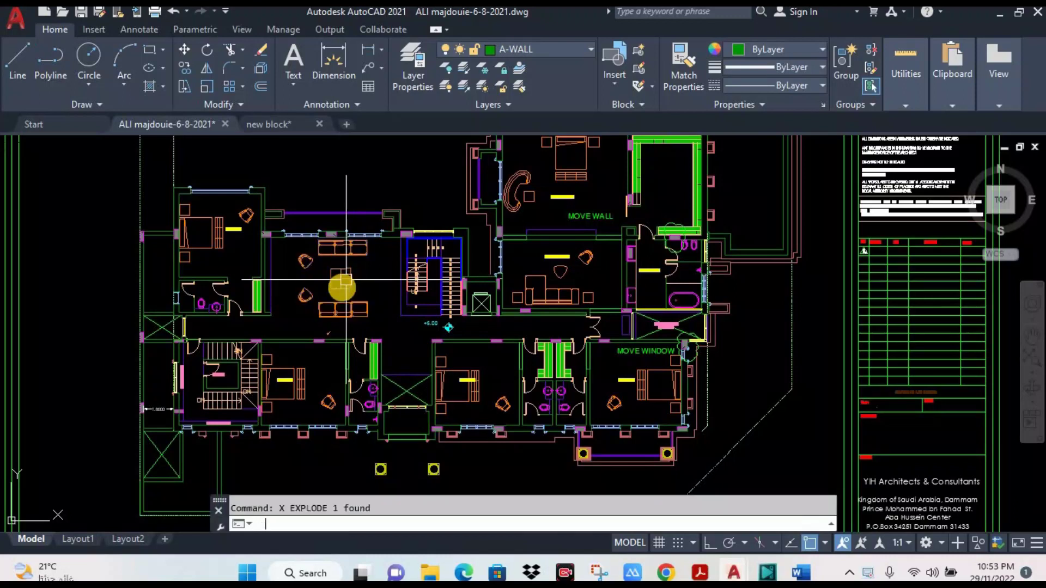
key("Escape")
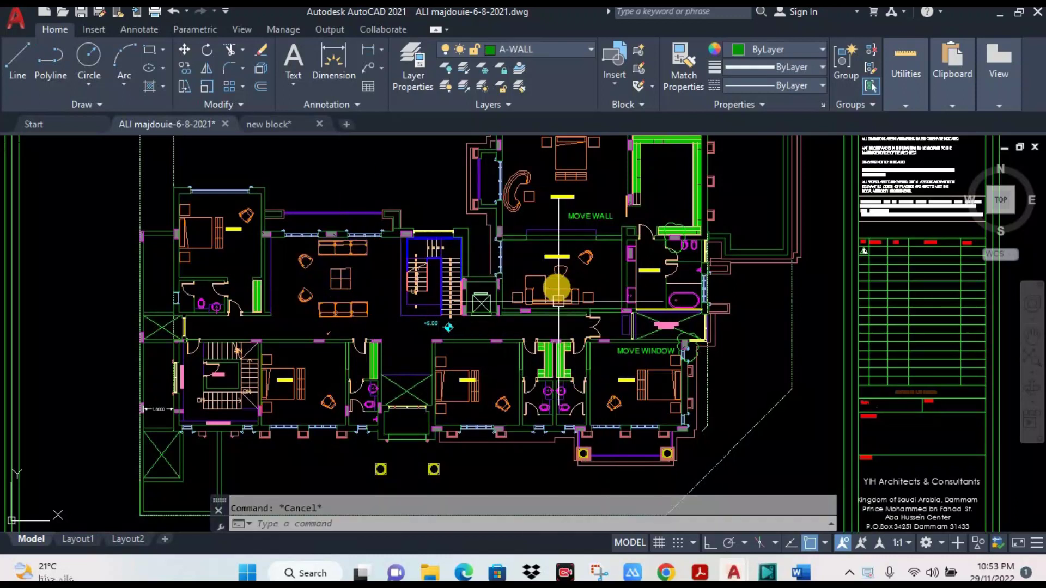
key("Escape")
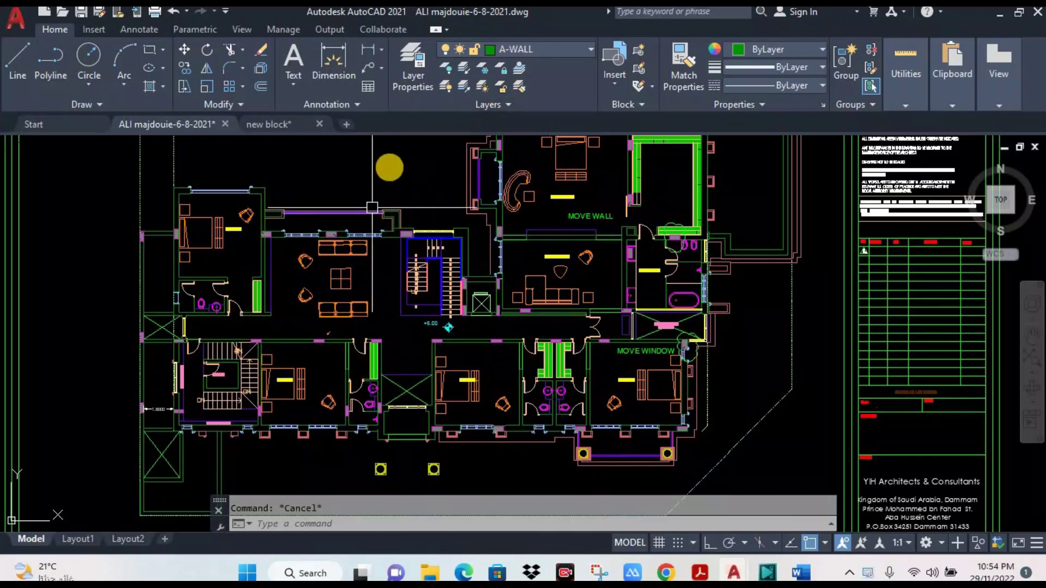
middle_click_drag(409, 203, 414, 207)
key("Escape")
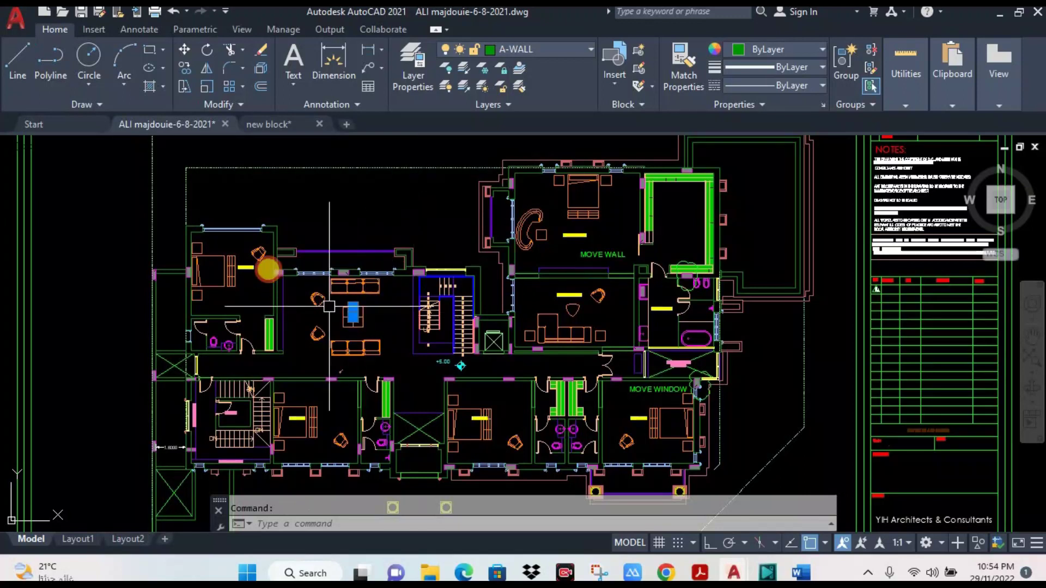
Identify the living-room table's layer and turn off I-FURN to hide all furniture.
left_click(352, 315)
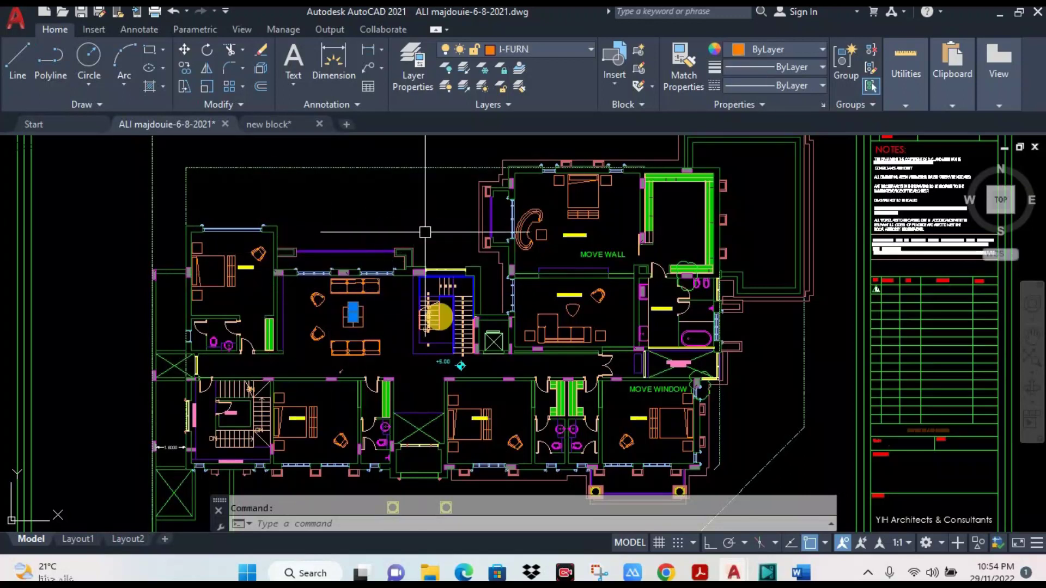
key("Escape")
left_click(354, 315)
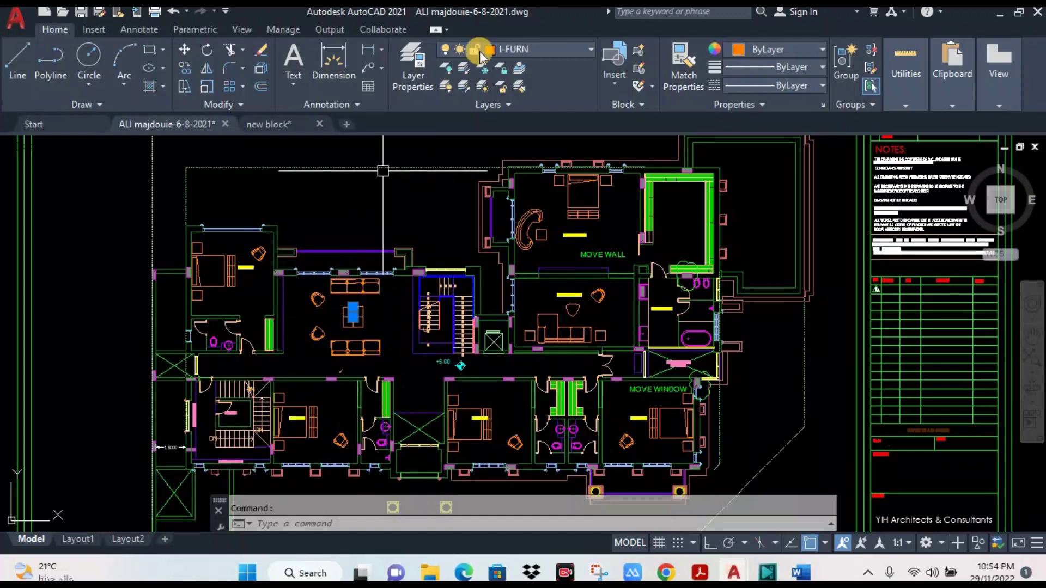
left_click(527, 50)
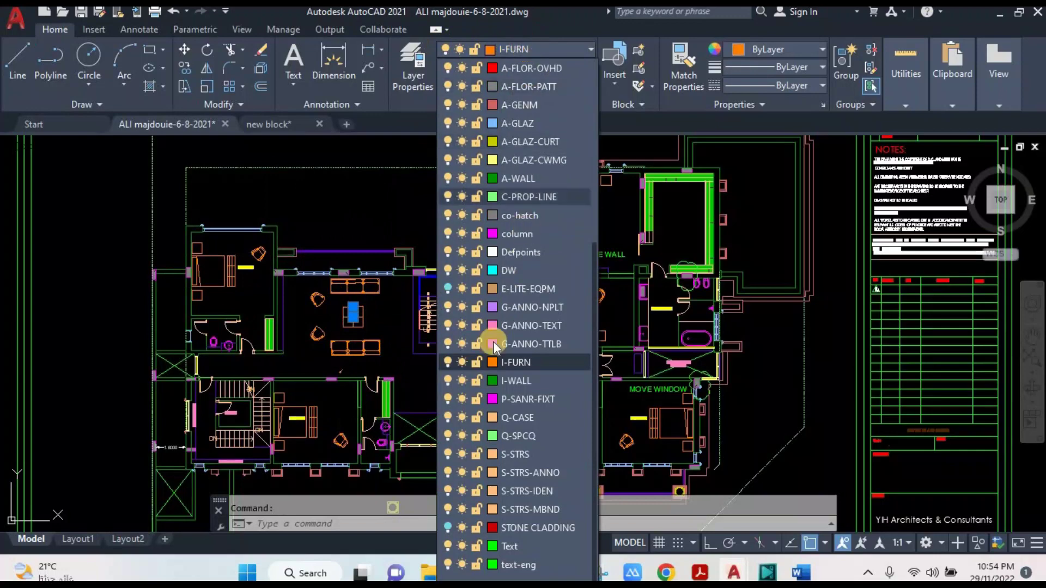
left_click(447, 362)
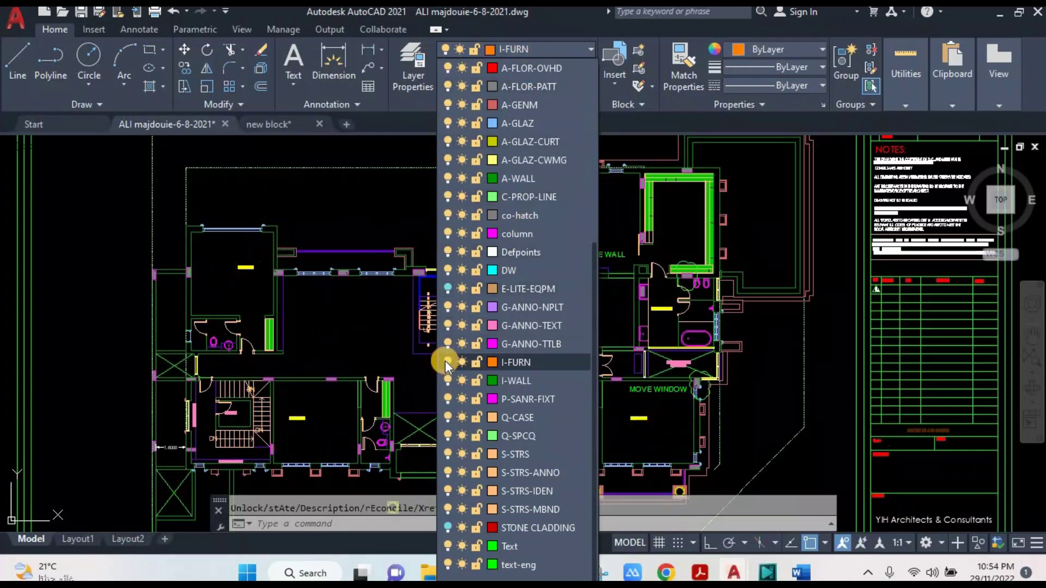
left_click(370, 340)
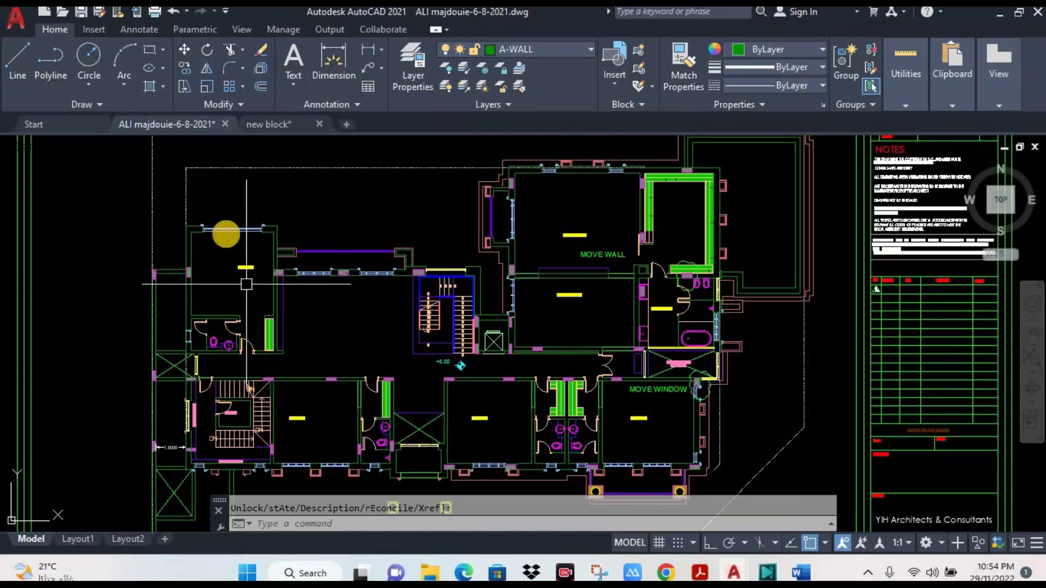
Add a 4.9000 linear width dimension across Bedroom 04.
left_click(133, 30)
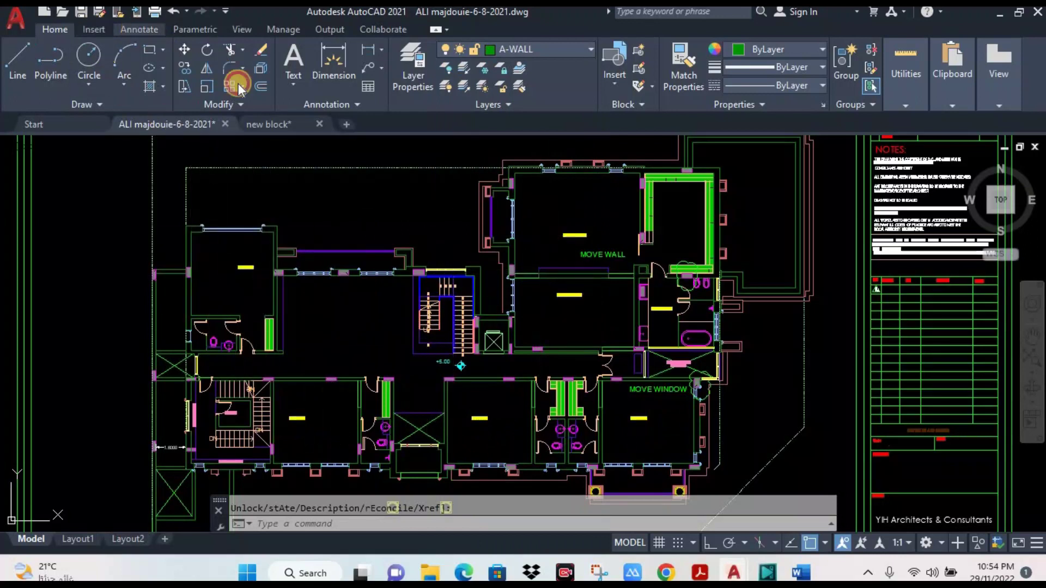
left_click(294, 89)
left_click(299, 114)
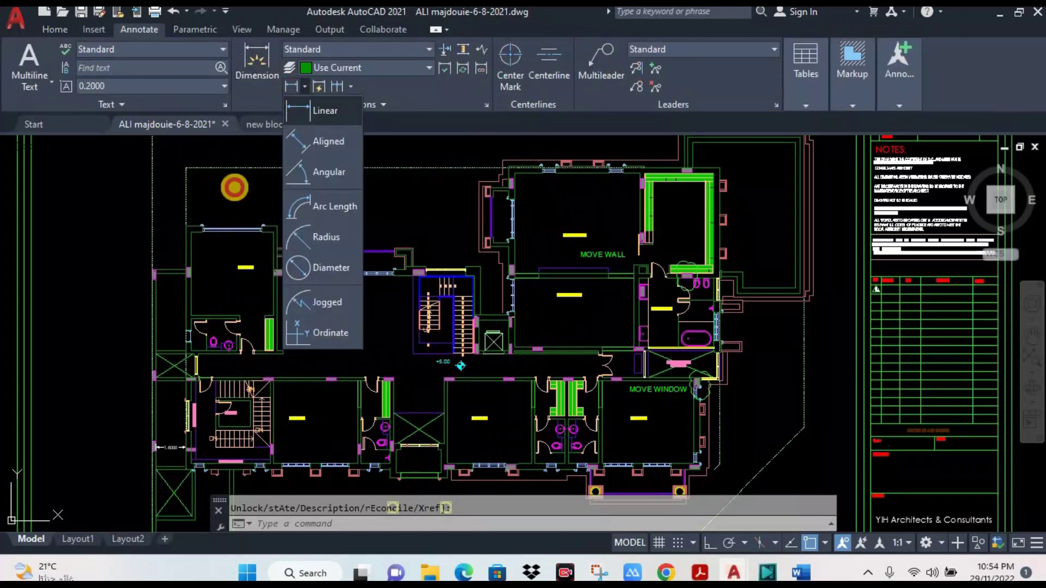
scroll(260, 290, "up", 2)
left_click(152, 227)
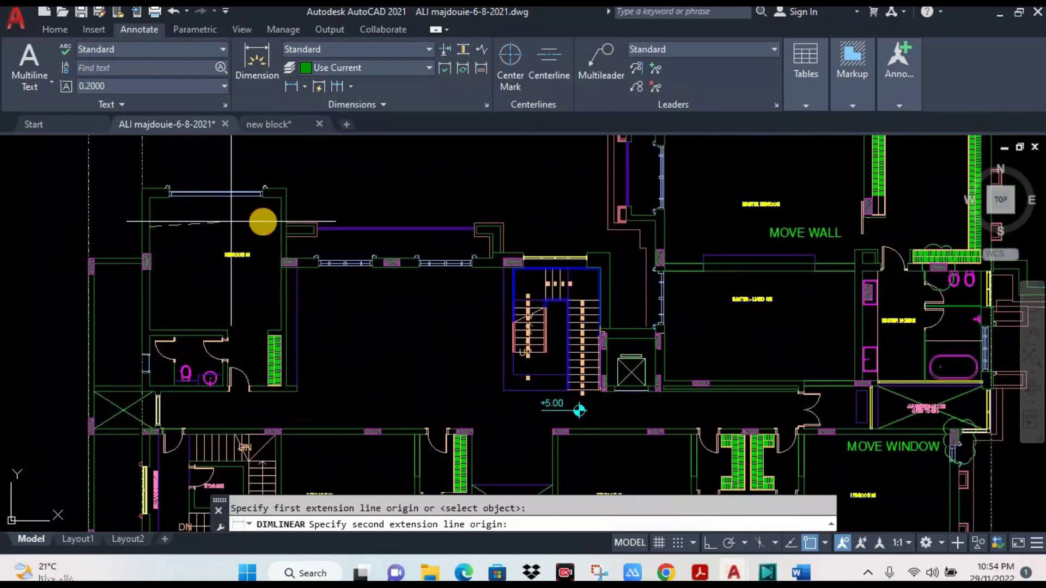
left_click(277, 231)
left_click(204, 234)
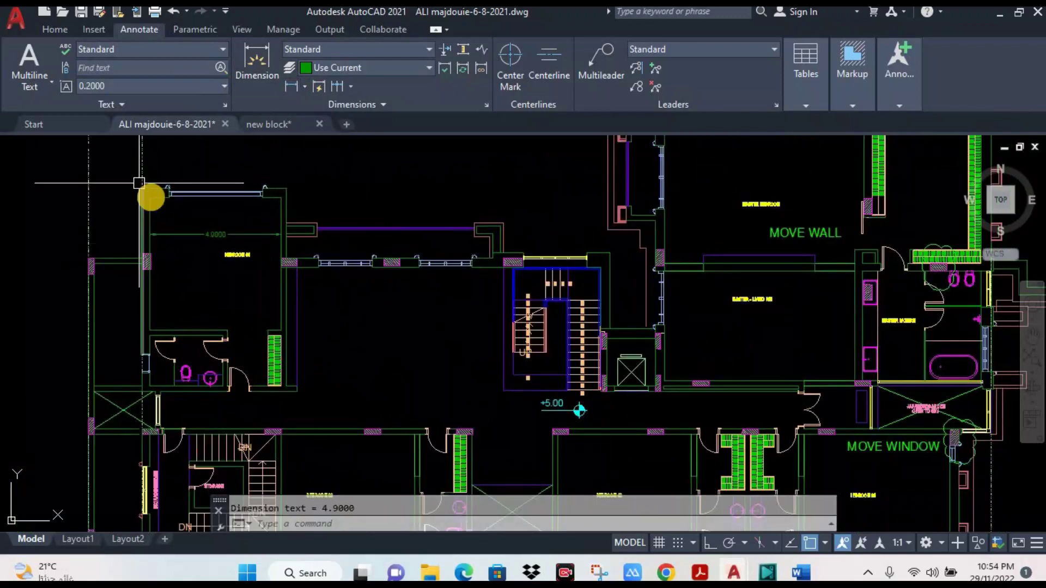
Add a 4.9500 linear depth dimension along Bedroom 04's left side.
left_click(161, 200)
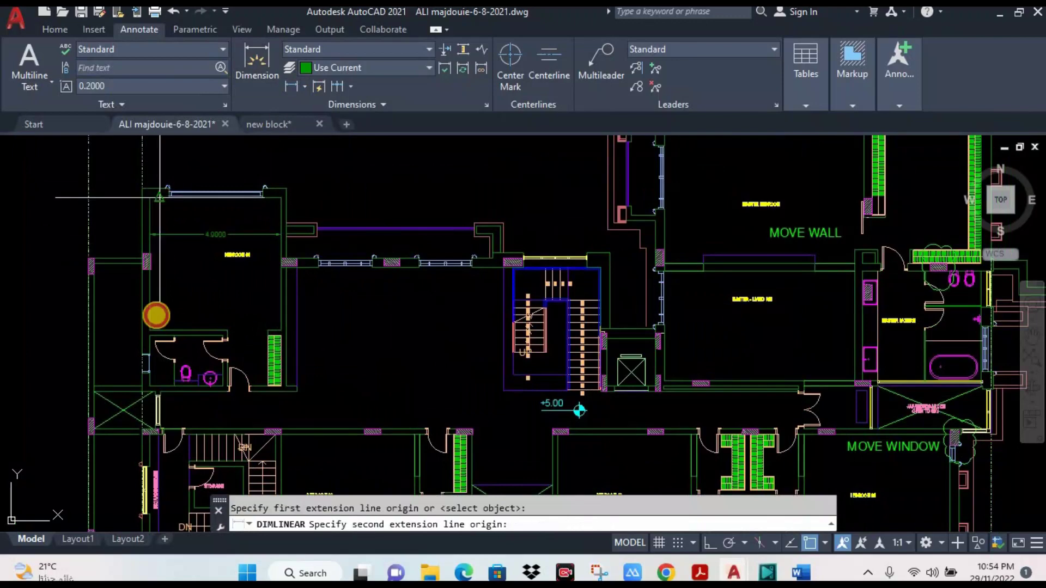
left_click(163, 327)
left_click(172, 267)
scroll(198, 270, "up", 2)
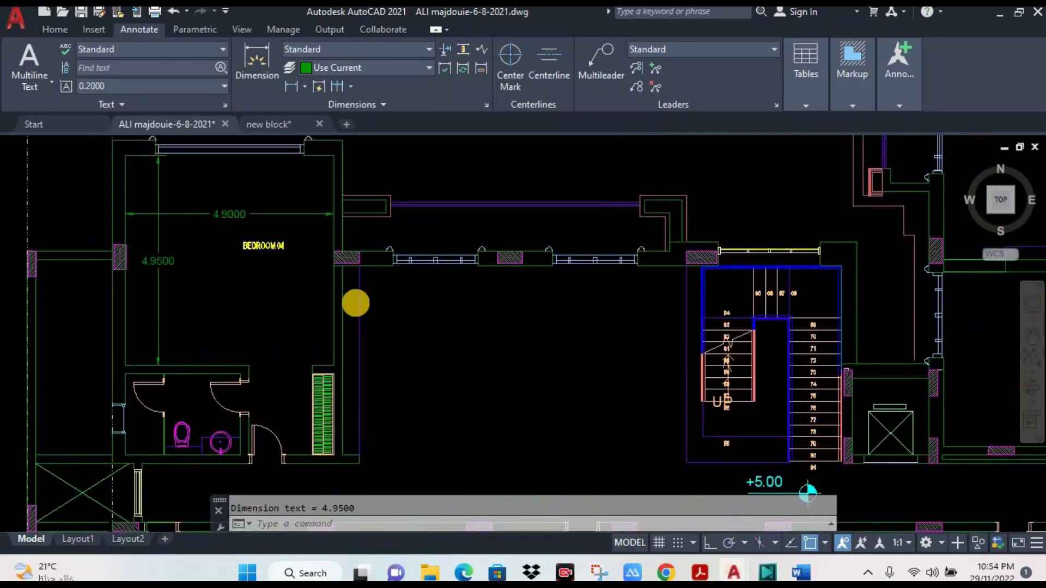
scroll(327, 288, "down", 3)
scroll(476, 273, "down", 2)
scroll(456, 275, "down", 1)
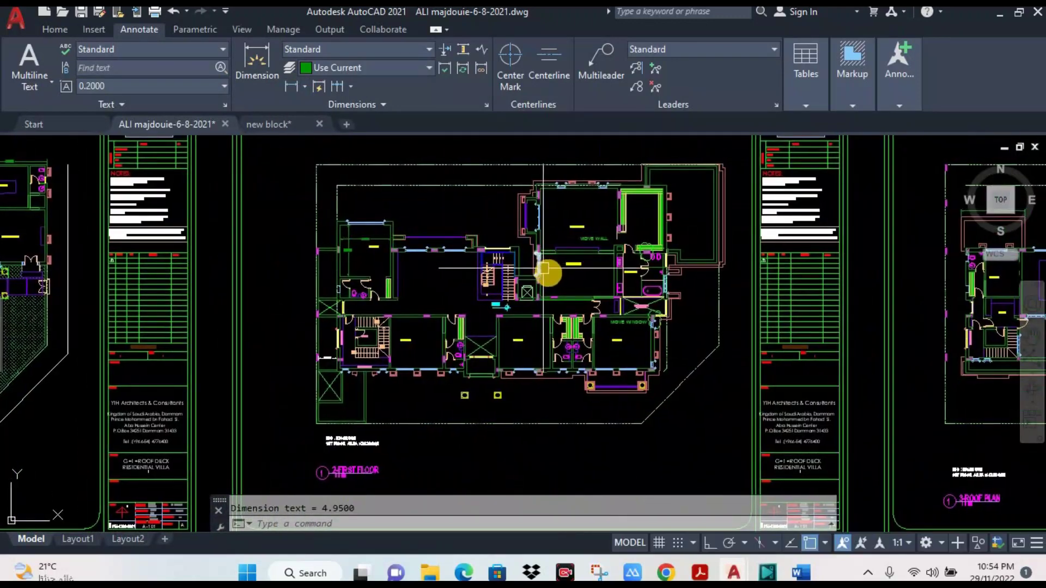
scroll(523, 270, "up", 1)
scroll(530, 262, "up", 1)
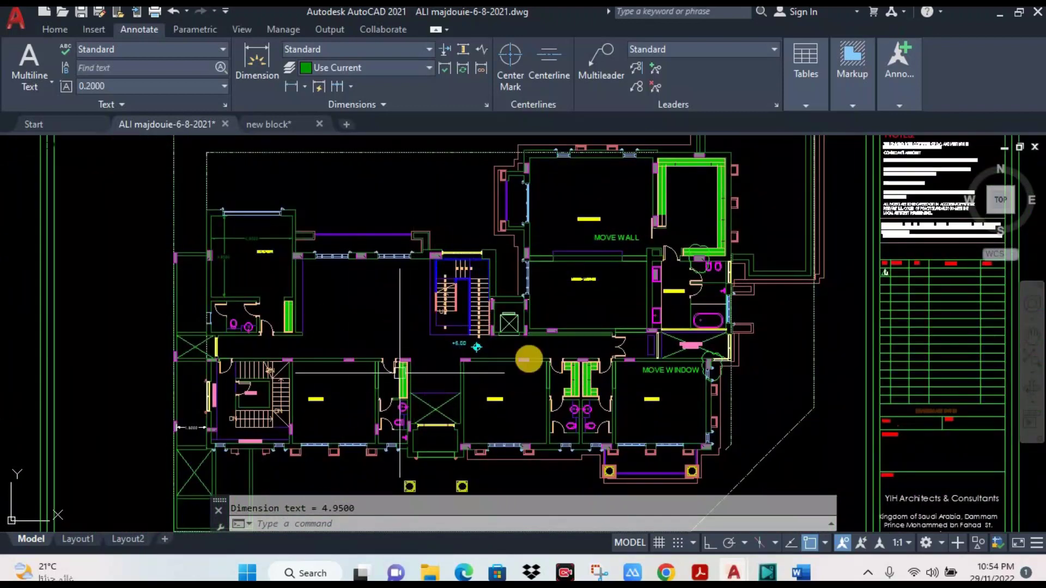
Turn the I-FURN layer back on, toggling I-WALL off and on again.
left_click(55, 31)
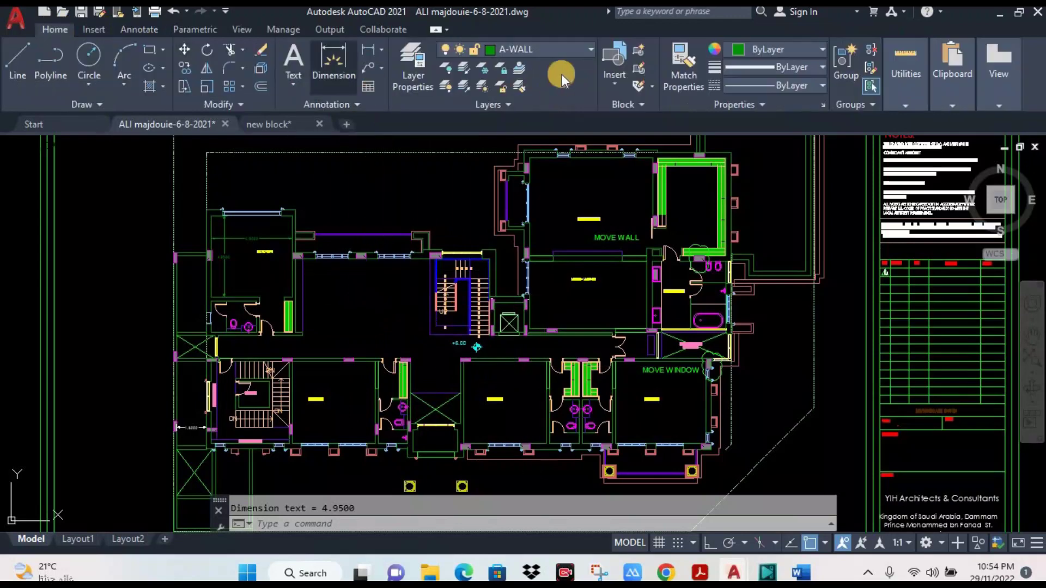
left_click(555, 47)
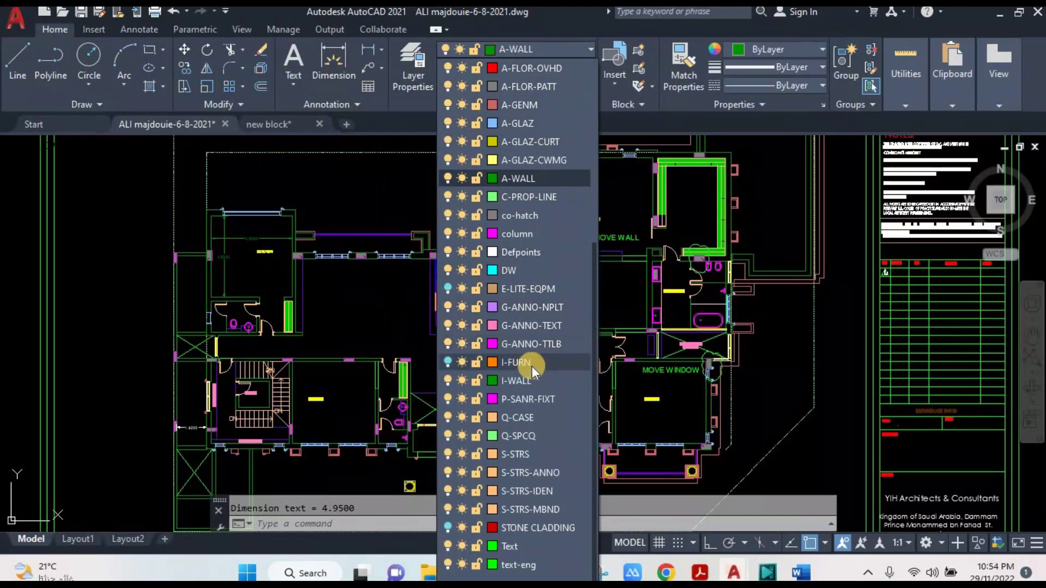
left_click(448, 364)
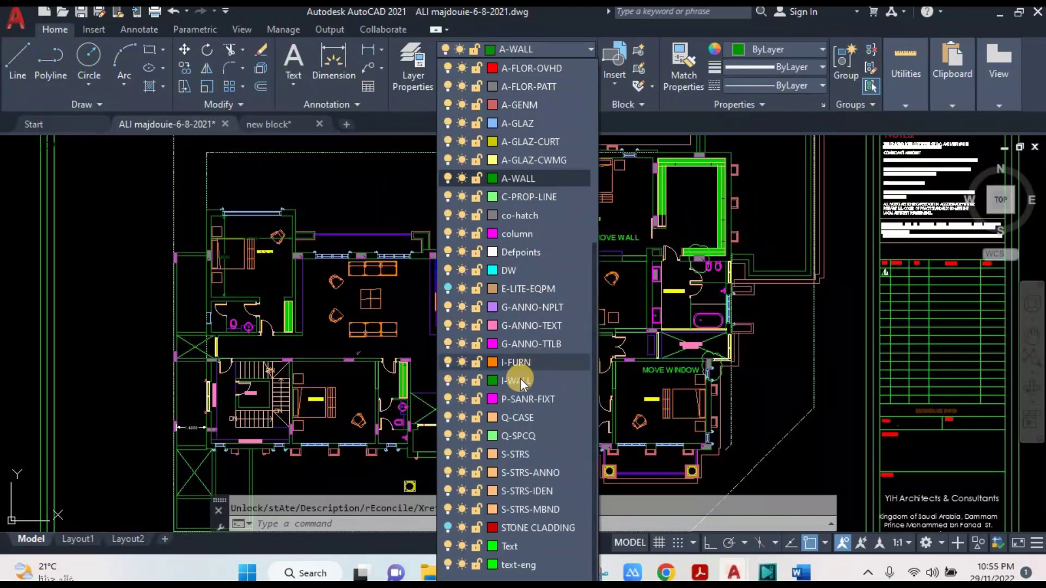
left_click(447, 381)
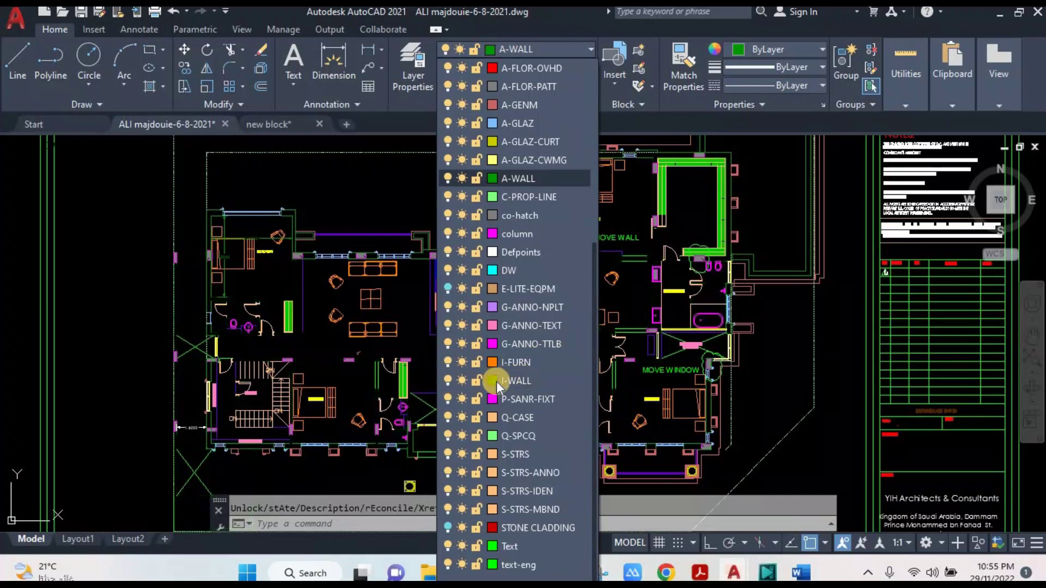
left_click(448, 380)
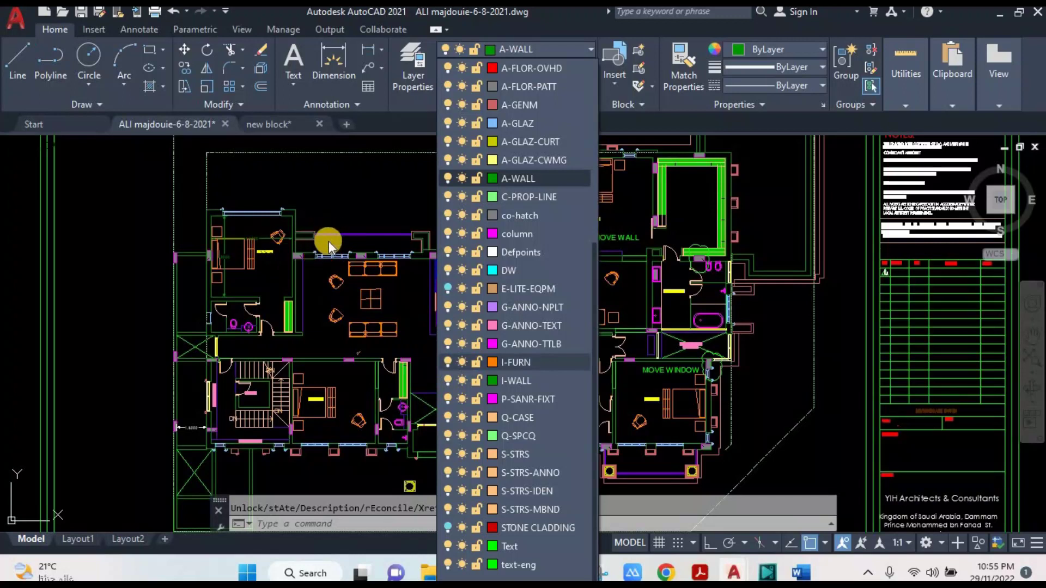
left_click(368, 250)
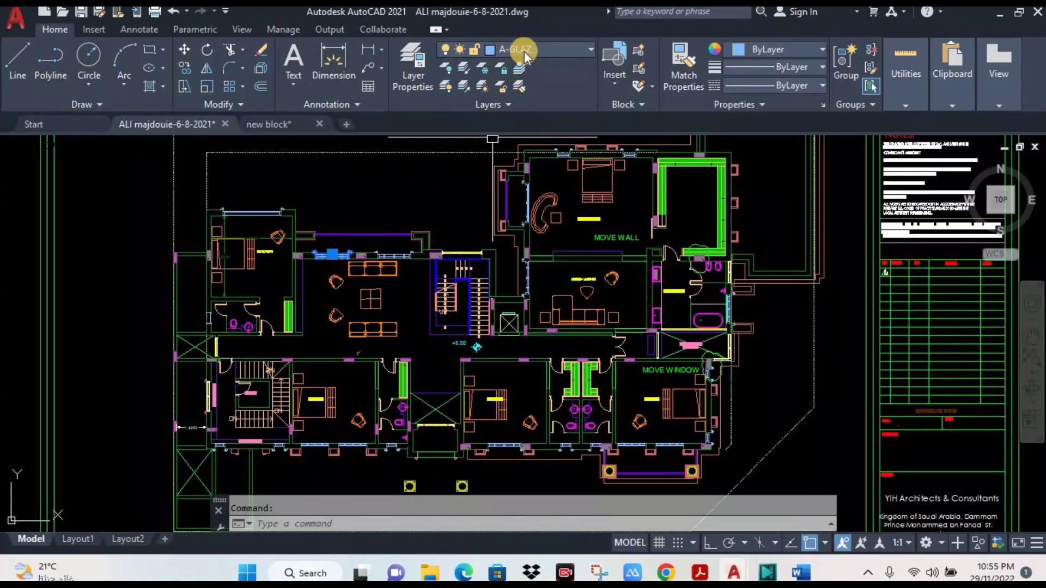
key("Escape")
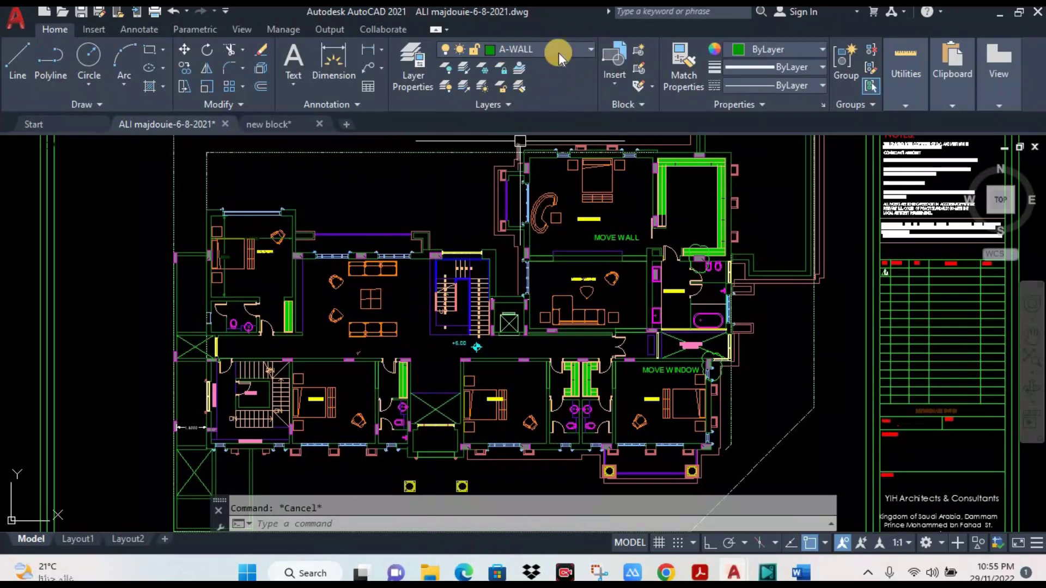
Turn off the current A-WALL layer, confirming the warning.
left_click(559, 49)
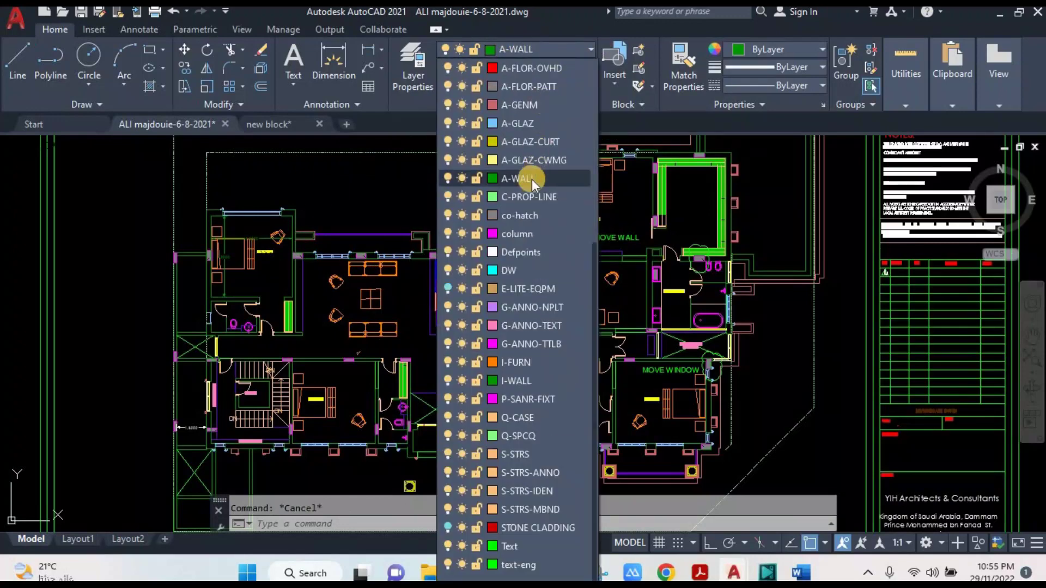
left_click(447, 177)
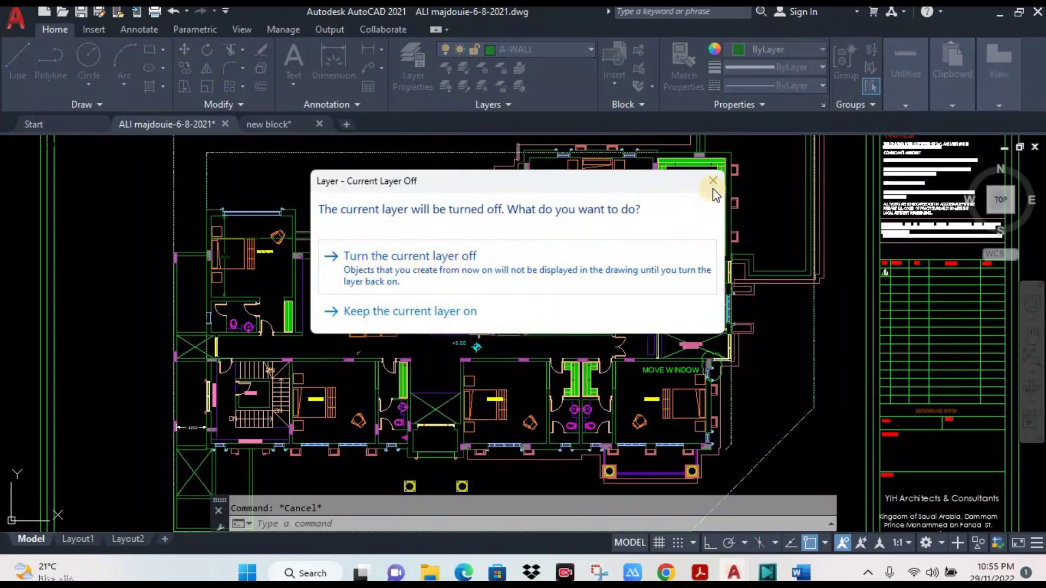
left_click(497, 266)
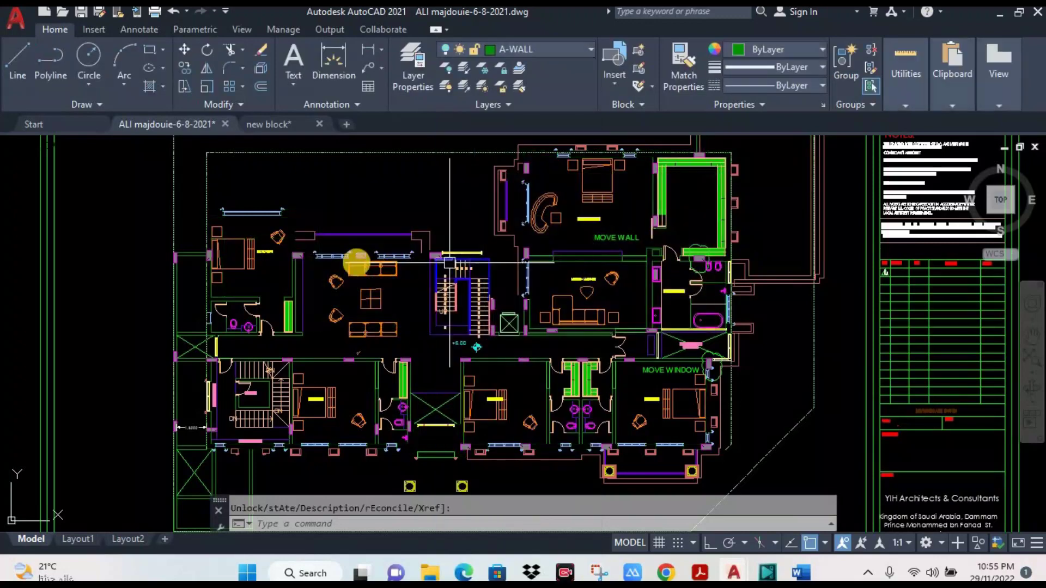
scroll(422, 261, "up", 1)
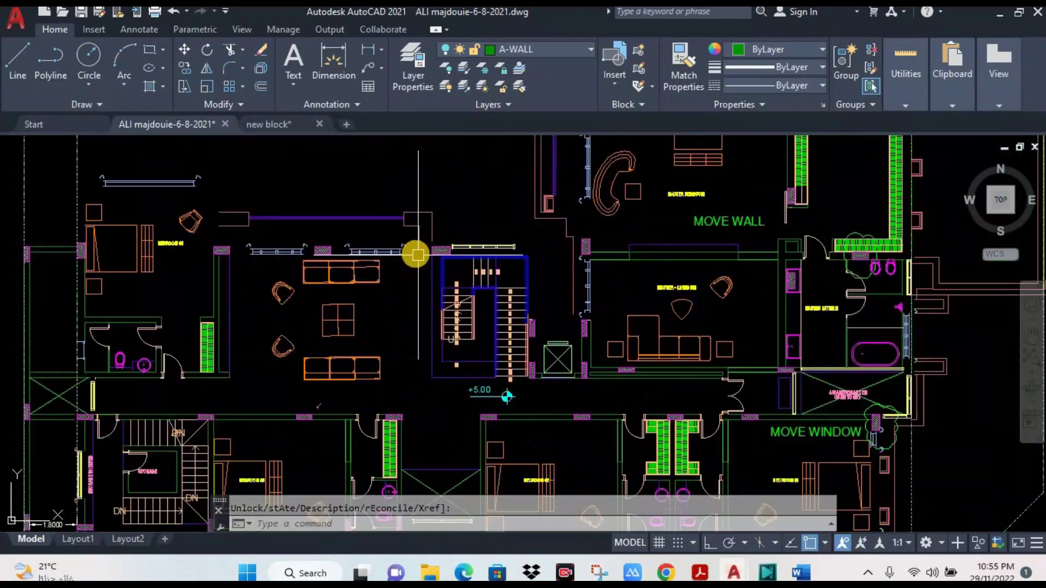
scroll(419, 261, "up", 1)
scroll(443, 236, "up", 1)
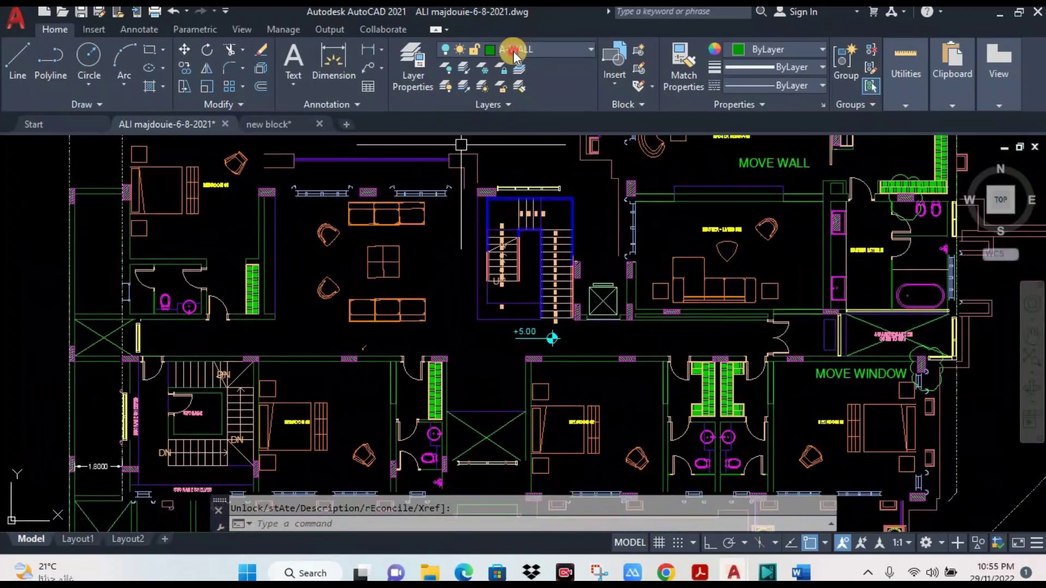
left_click(513, 48)
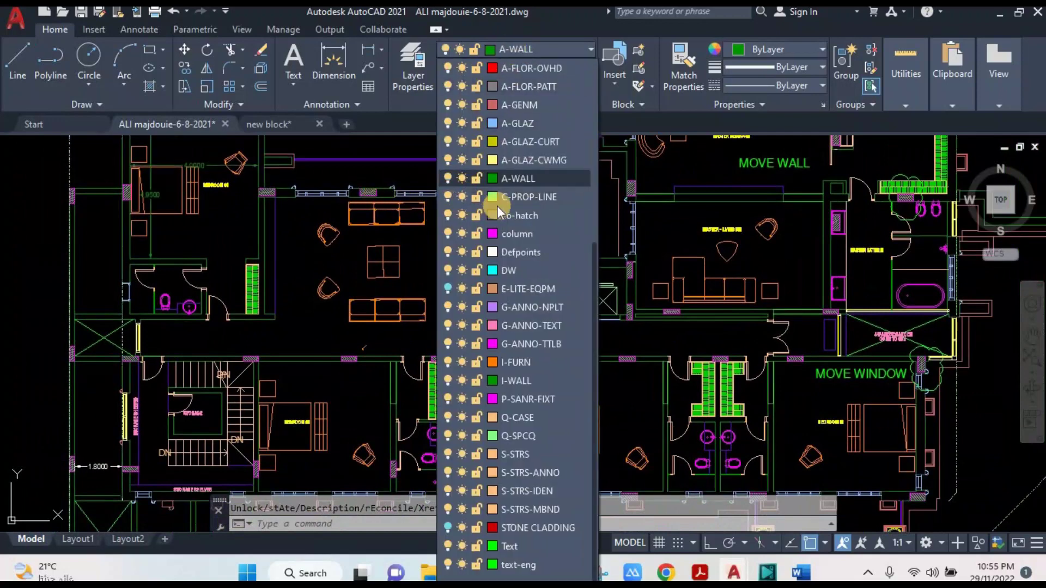
left_click(524, 178)
Zoom and pan out to show the full plan sheet and neighbouring title-block sheets.
scroll(518, 174, "down", 3)
middle_click_drag(495, 259, 455, 315)
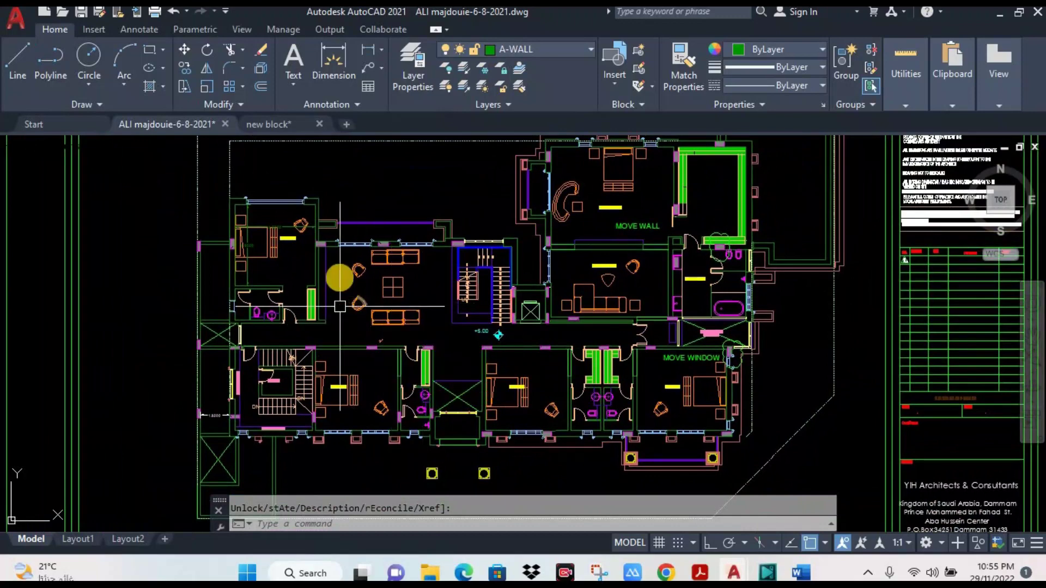
scroll(444, 287, "down", 2)
scroll(455, 281, "down", 2)
scroll(458, 273, "down", 1)
scroll(478, 192, "up", 1)
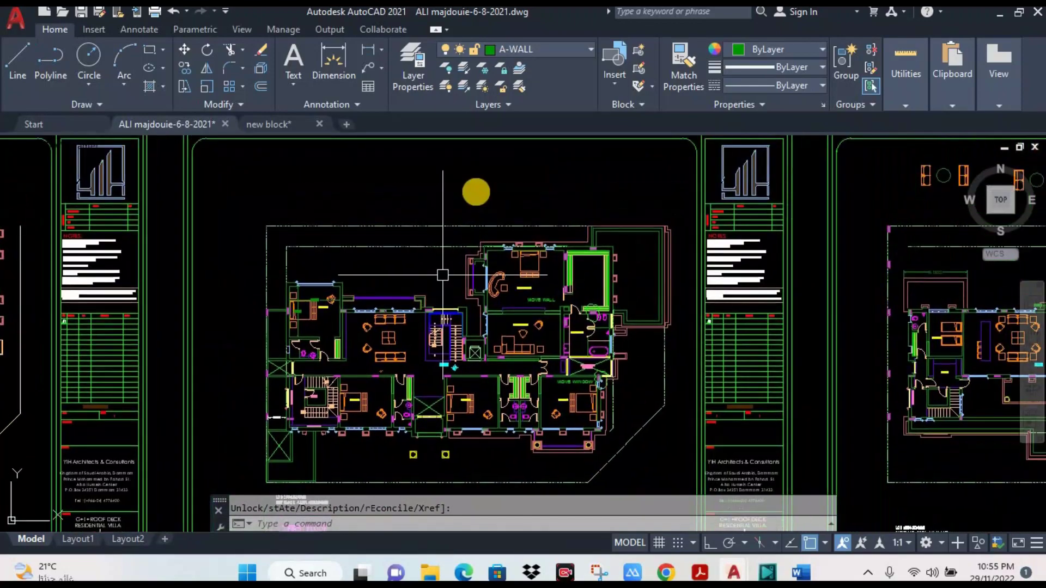
In Layer Properties Manager, add a new layer named floor.
type("1")
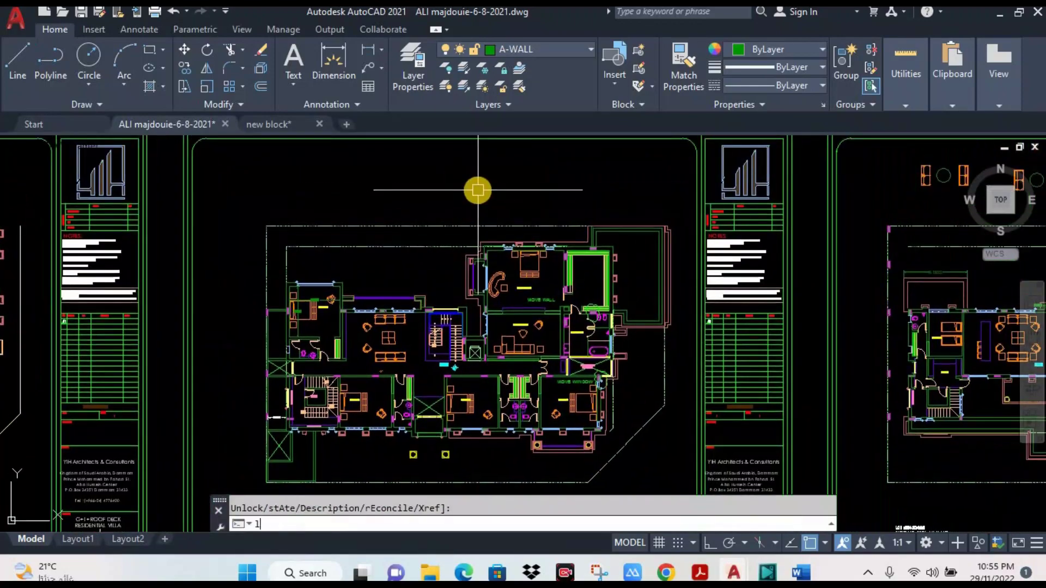
key("Return")
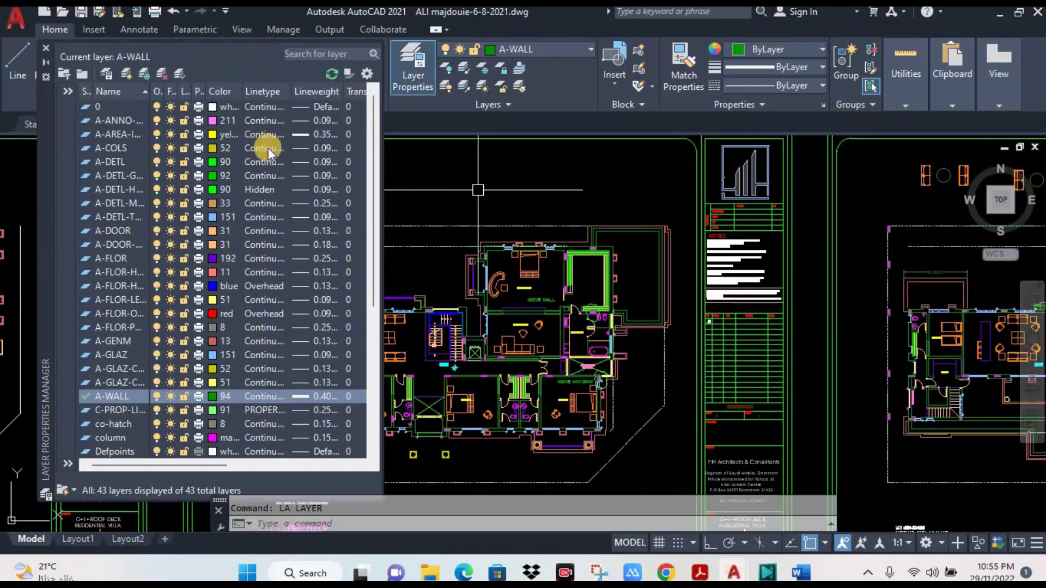
scroll(220, 201, "down", 3)
scroll(250, 266, "down", 3)
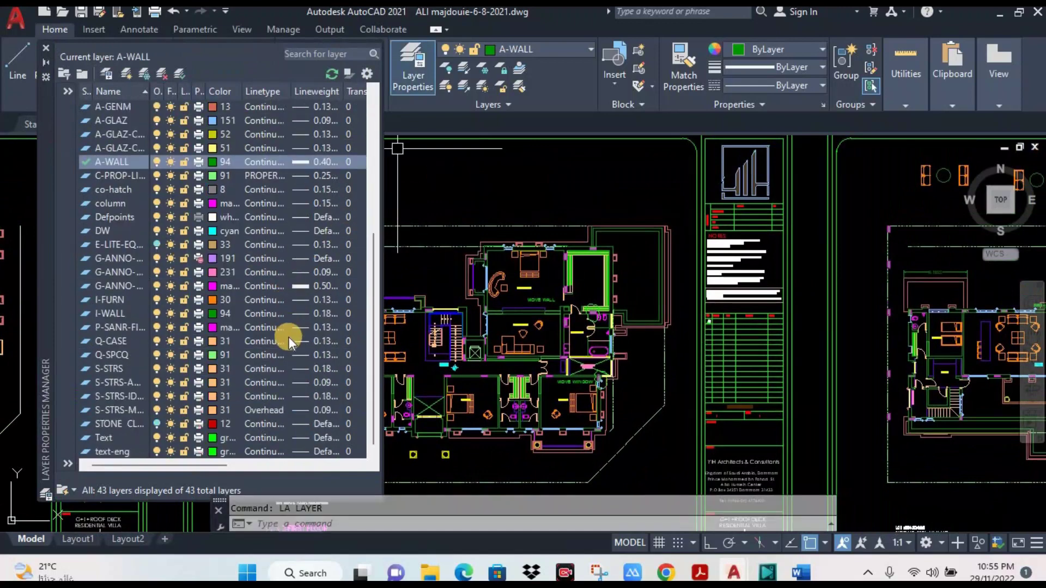
scroll(269, 339, "up", 5)
scroll(251, 316, "up", 5)
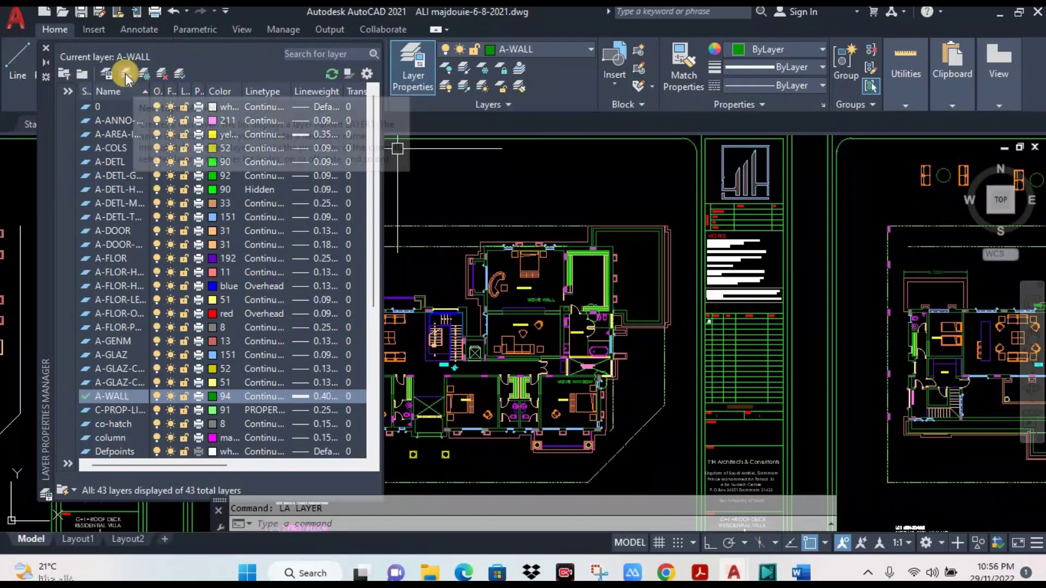
key("alt+n")
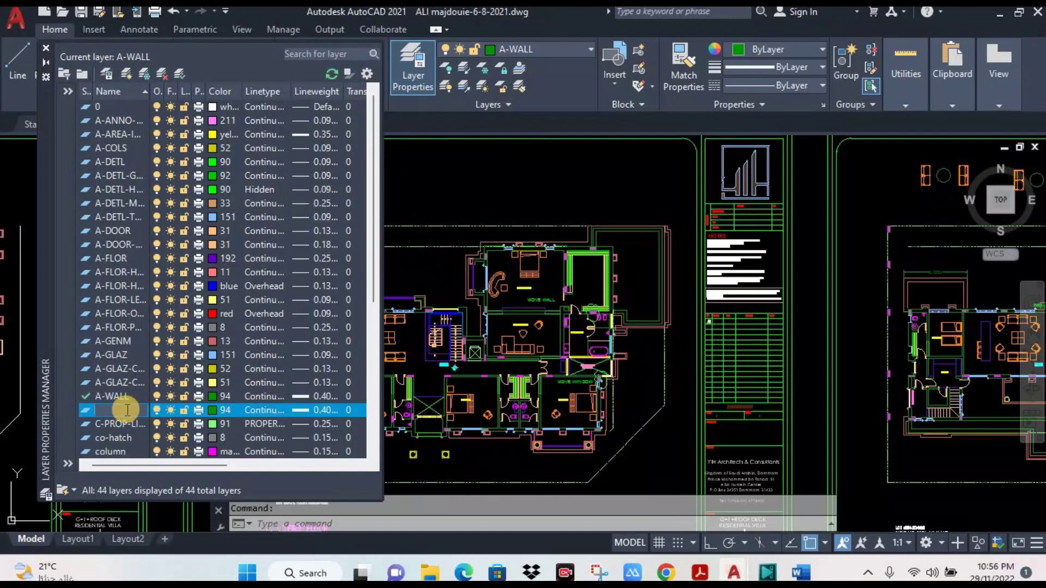
type("floor")
Give the floor layer yellow colour and a 0.30 mm lineweight.
left_click(213, 410)
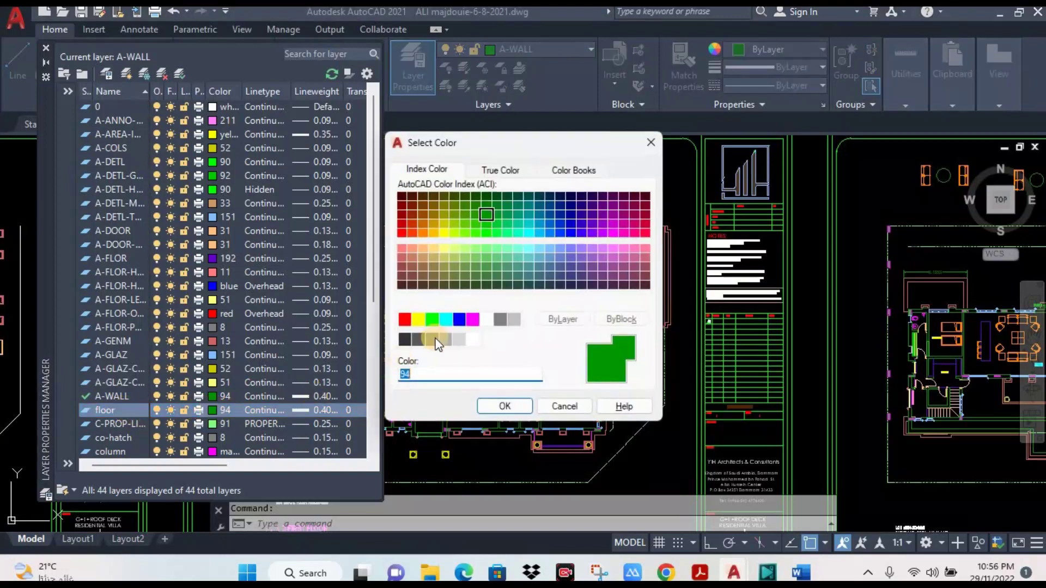
left_click(421, 321)
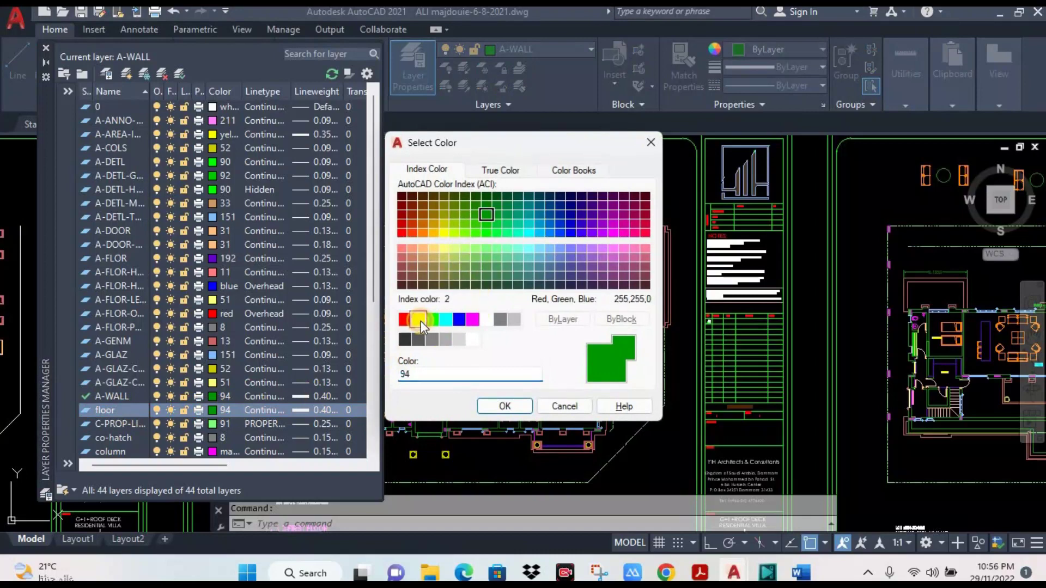
left_click(498, 402)
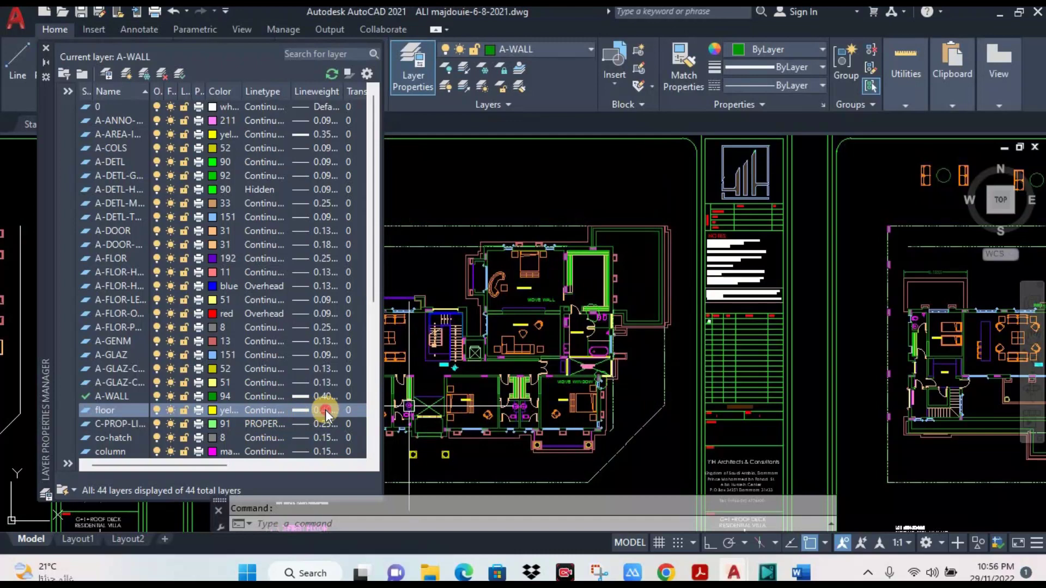
left_click(327, 409)
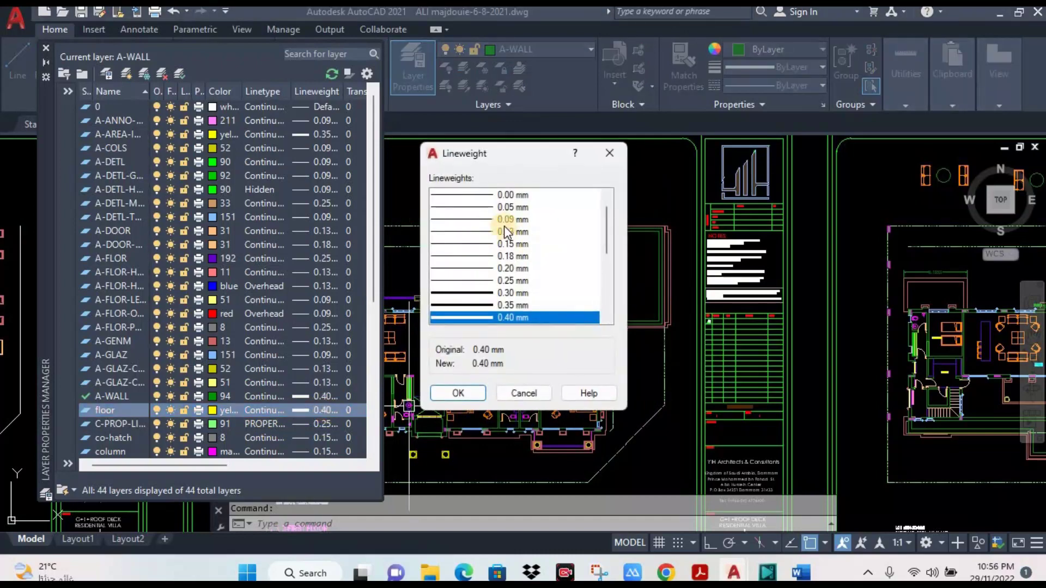
left_click(482, 292)
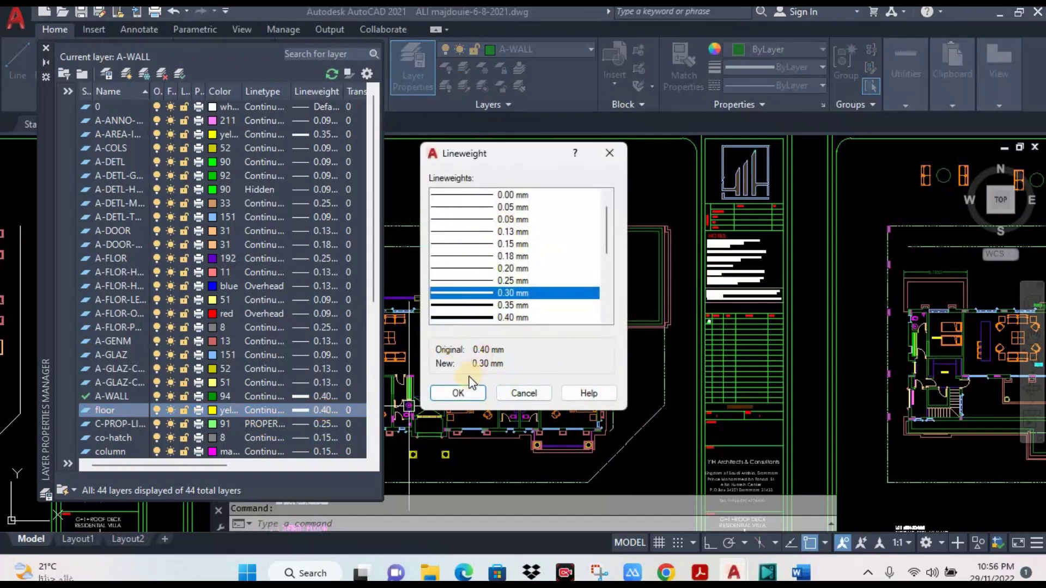
left_click(463, 390)
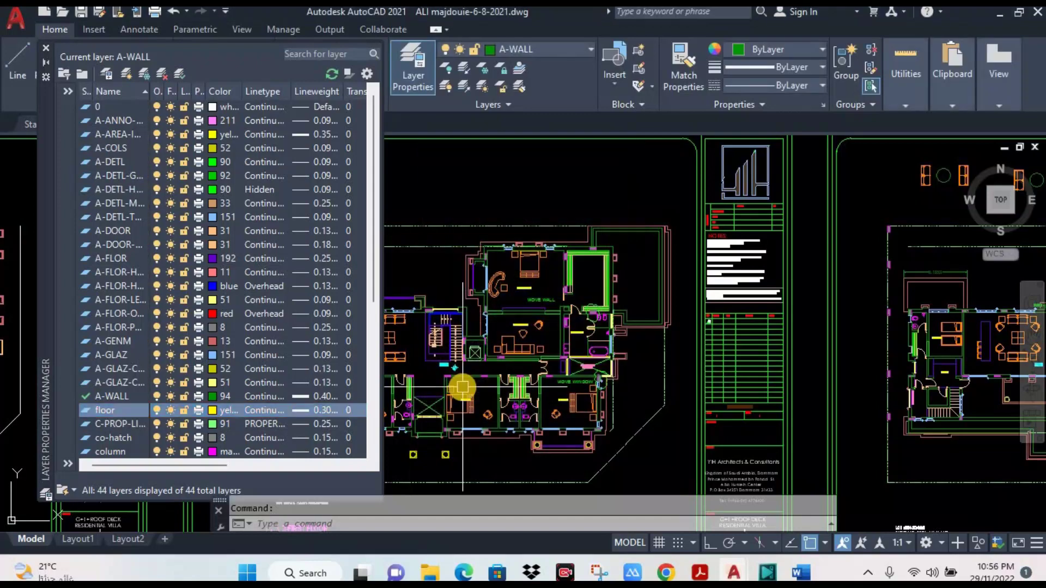
left_click(527, 162)
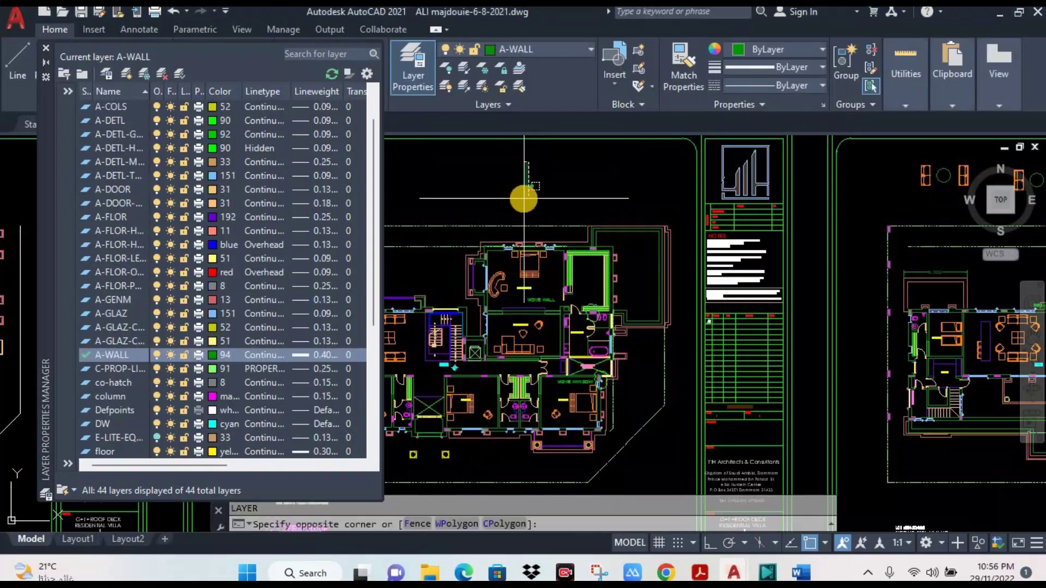
key("Escape")
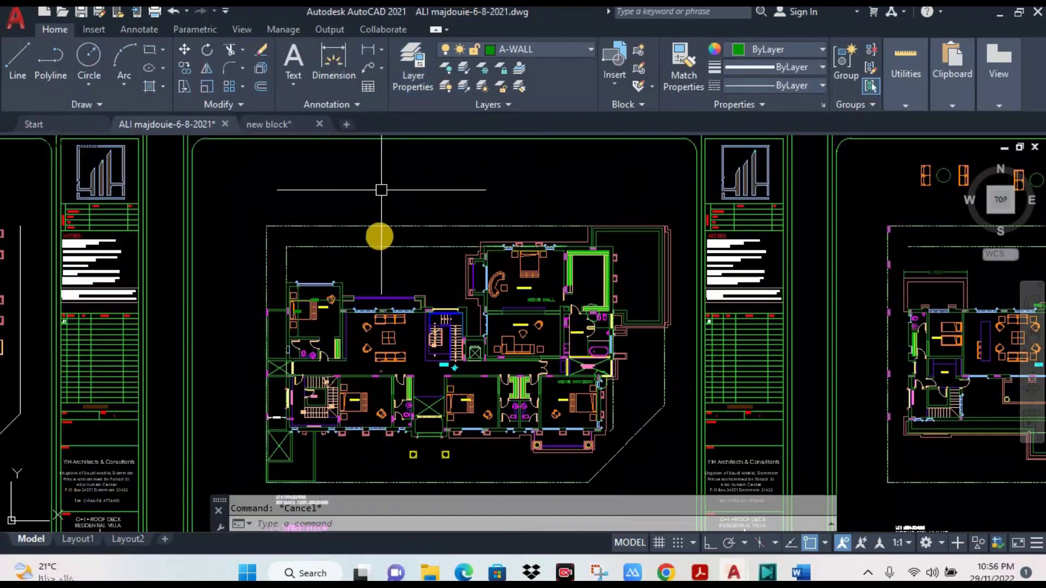
Close the layer palette and make floor the current layer.
middle_click_drag(367, 177, 366, 221)
scroll(367, 220, "up", 2)
type("rec")
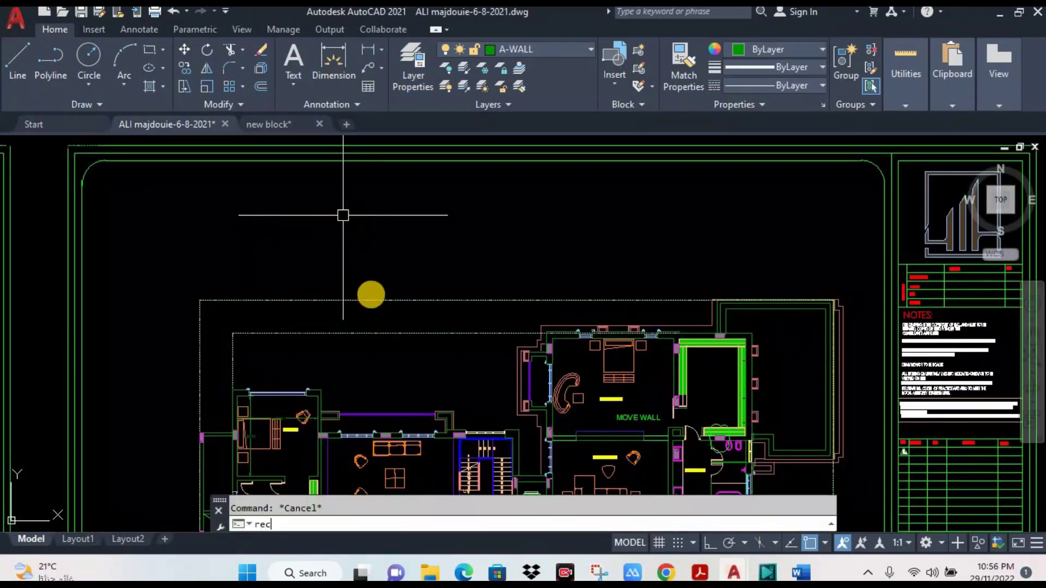
key("Return")
key("Escape")
middle_click_drag(492, 198, 489, 164)
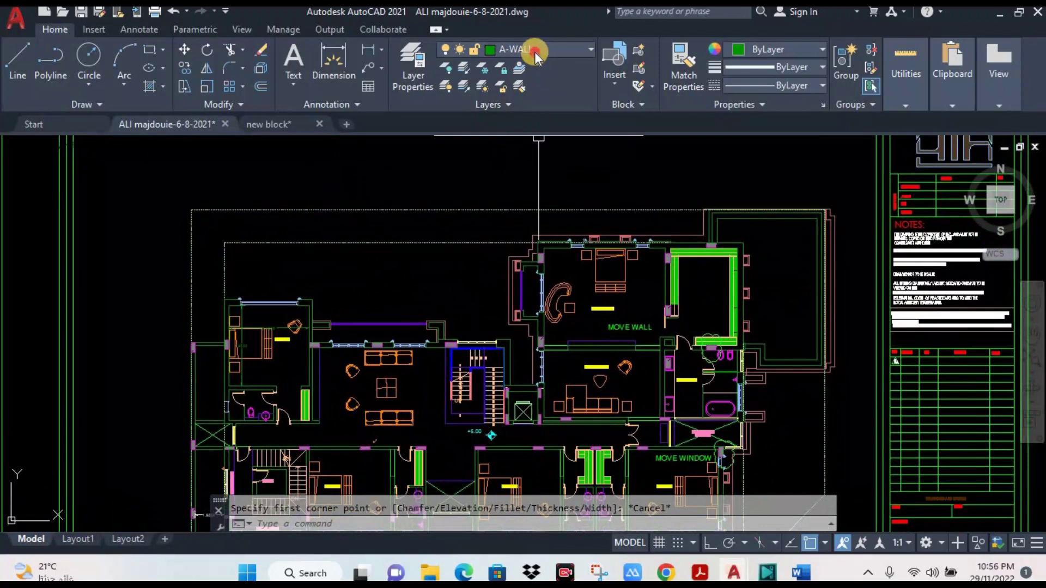
left_click(534, 51)
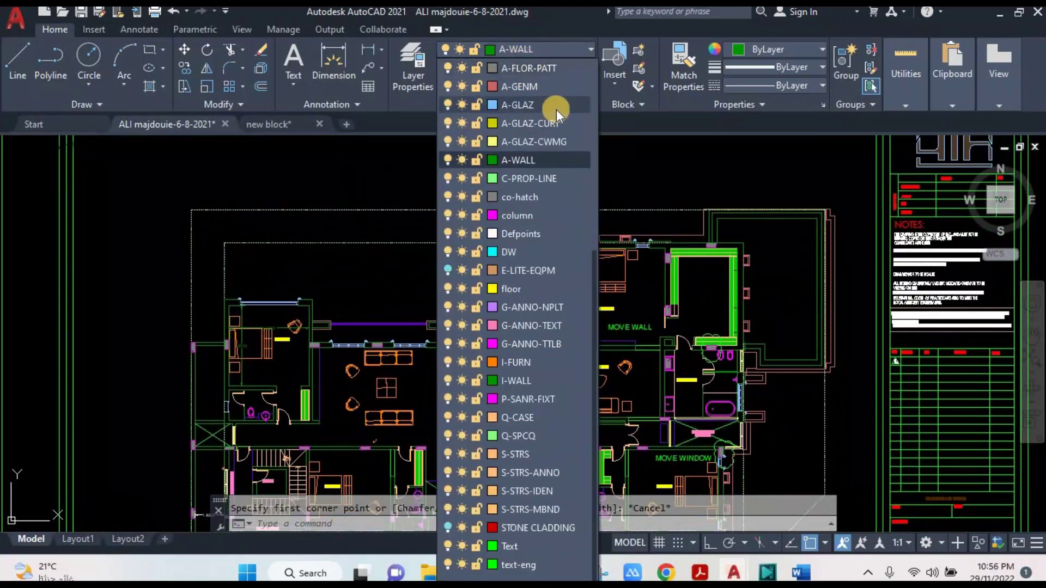
scroll(541, 128, "up", 2)
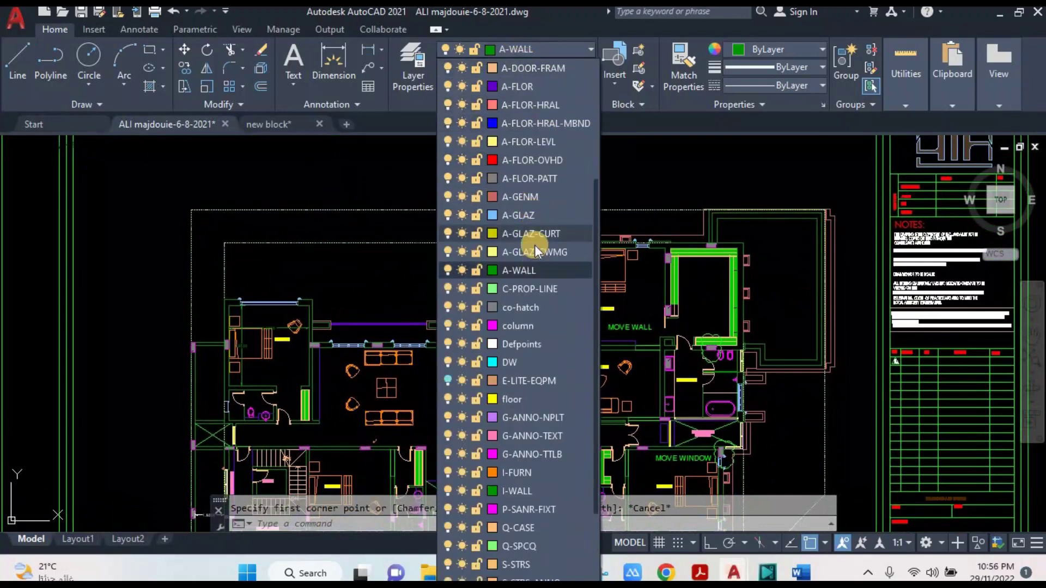
left_click(510, 402)
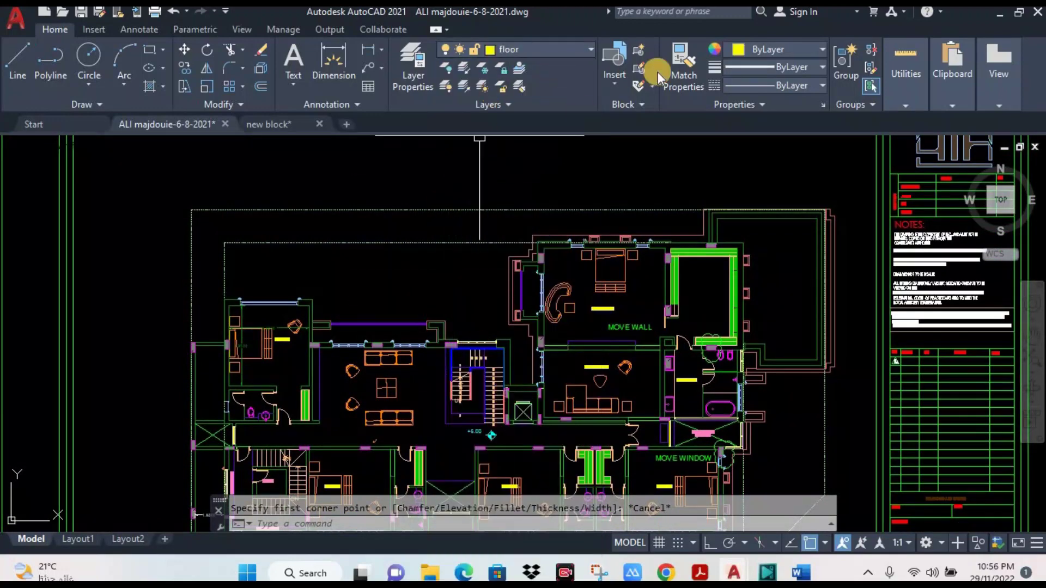
Abandon a first rectangle attempt and erase the furniture in the room beside the stair.
type("rec")
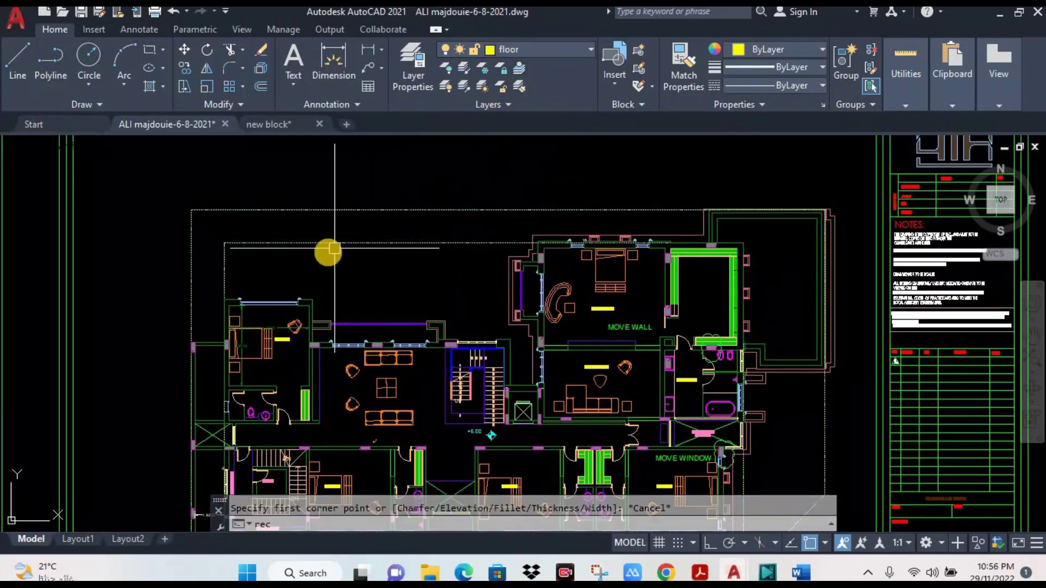
key("Return")
scroll(328, 267, "up", 2)
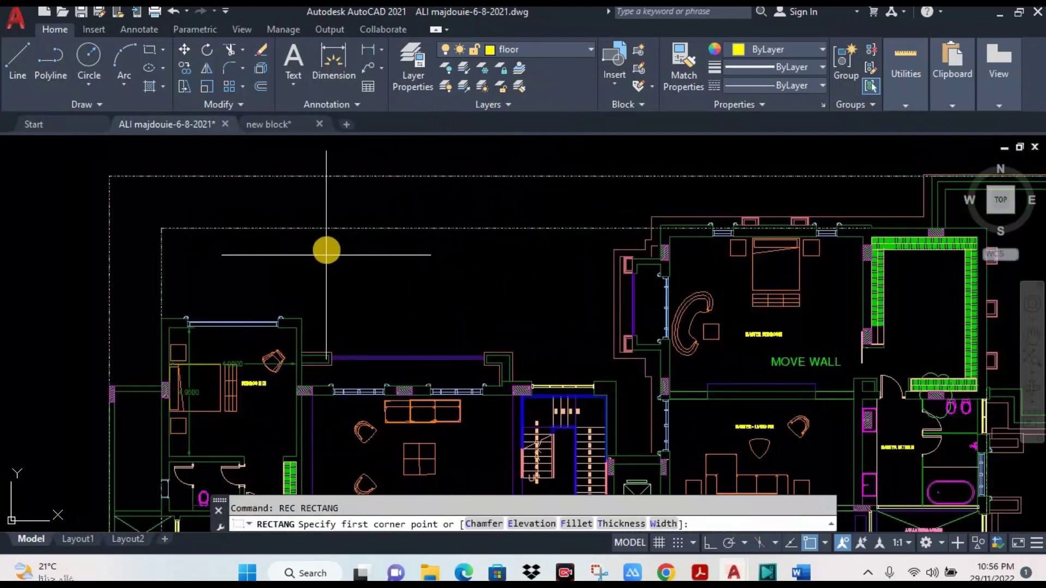
left_click(327, 250)
middle_click_drag(537, 308, 535, 283)
key("Escape")
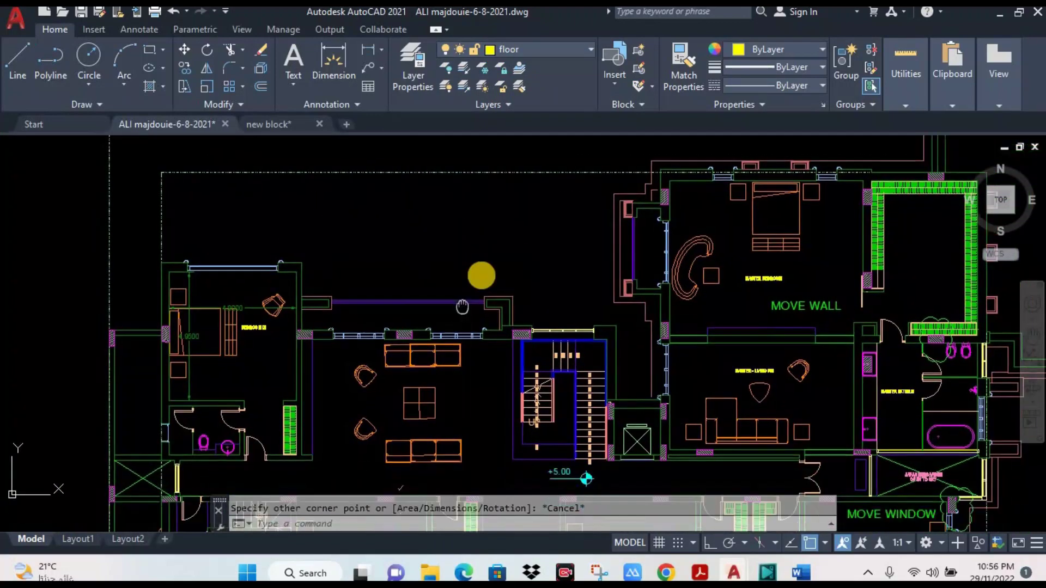
middle_click_drag(479, 376, 493, 272)
left_click(487, 272)
left_click(360, 360)
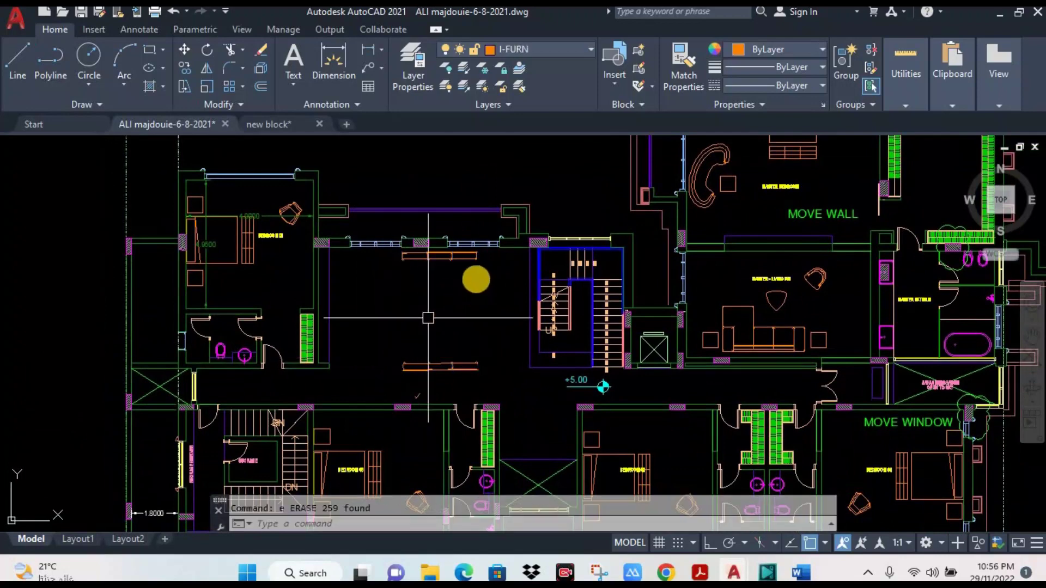
type("e")
key("Return")
Erase the remaining room furniture and the orange bench.
scroll(488, 265, "up", 5)
left_click(460, 207)
left_click(163, 275)
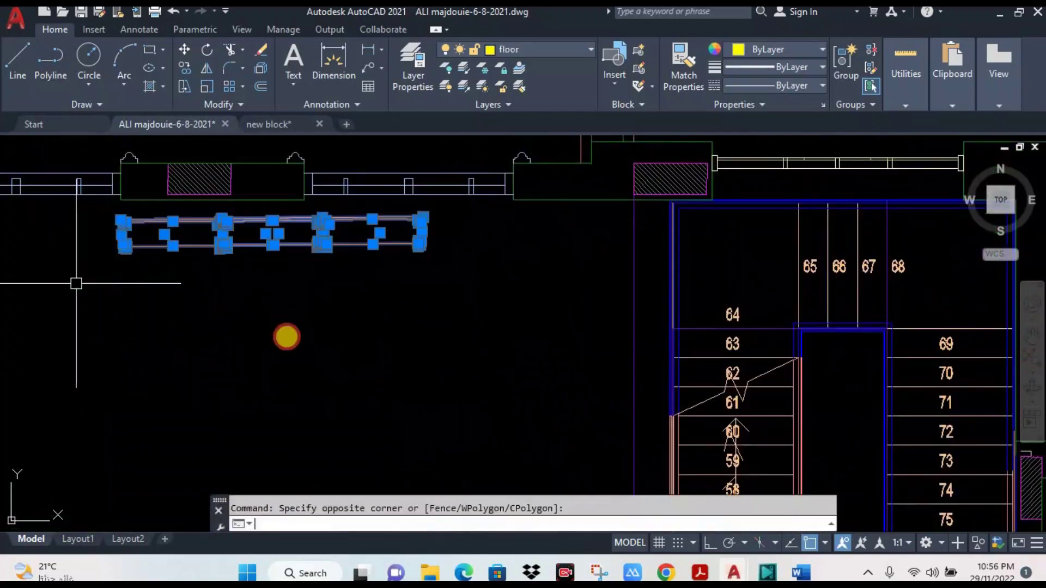
type("e")
key("Return")
scroll(428, 341, "down", 2)
scroll(452, 270, "down", 2)
left_click(452, 270)
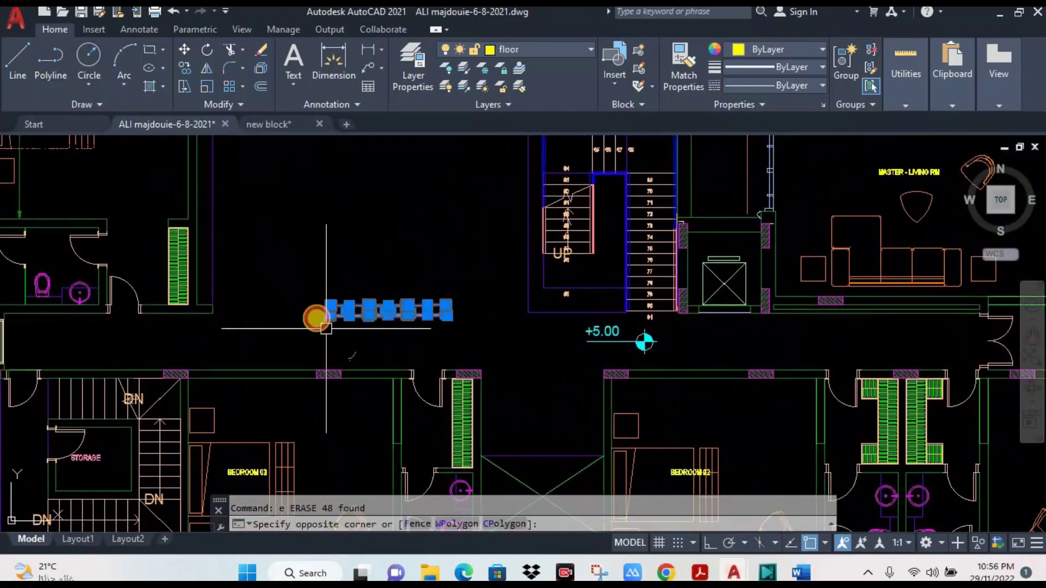
left_click(315, 315)
type("e")
key("Return")
Draw a floor-layer rectangle from wall corner to wall corner across the empty room.
type("rec")
key("Return")
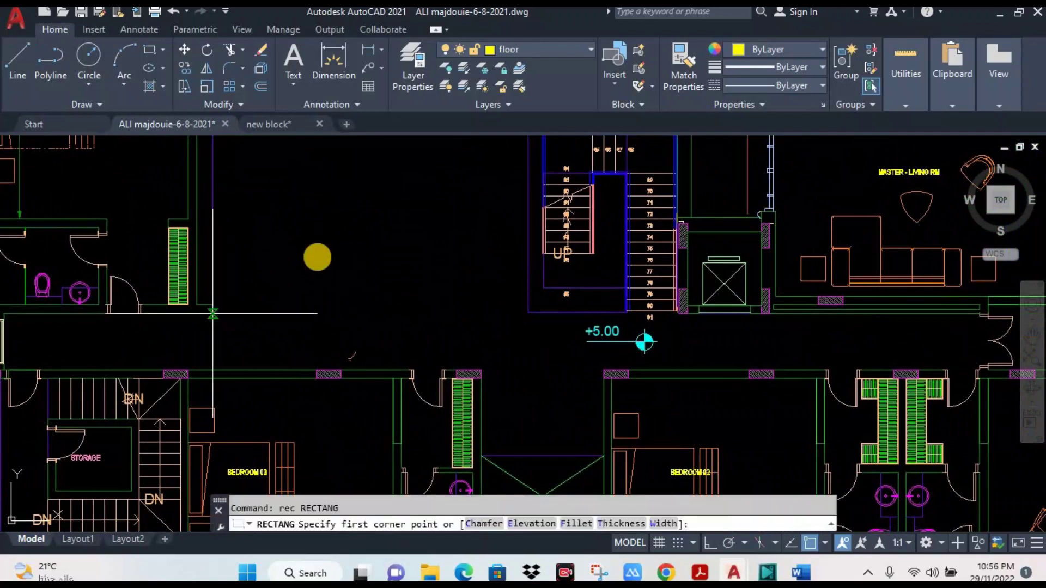
left_click(213, 314)
middle_click_drag(397, 346, 428, 454)
left_click(559, 231)
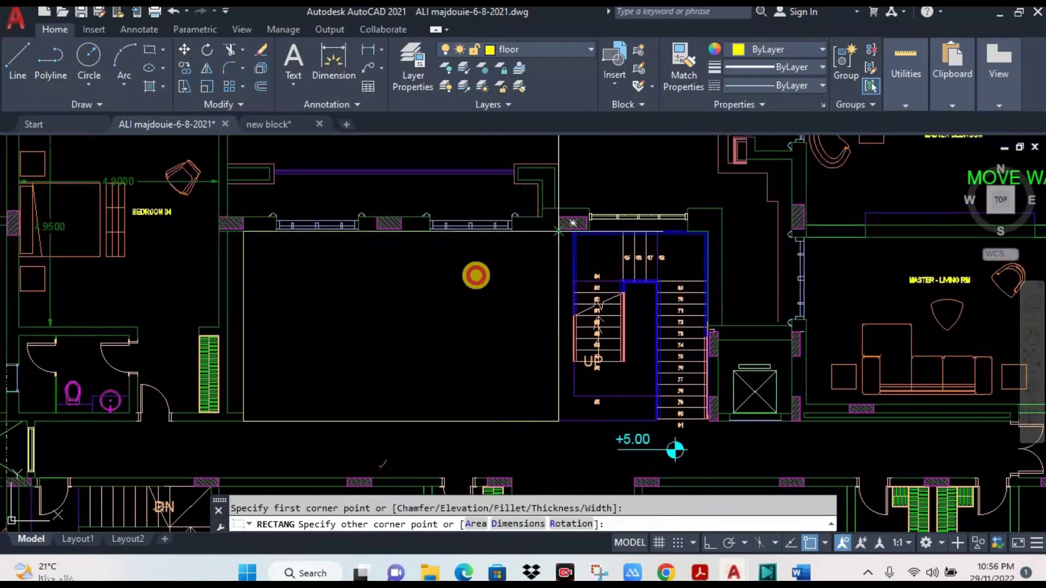
key("Escape")
Fill the room beside the staircase with an ANSI37 crosshatch.
type("h")
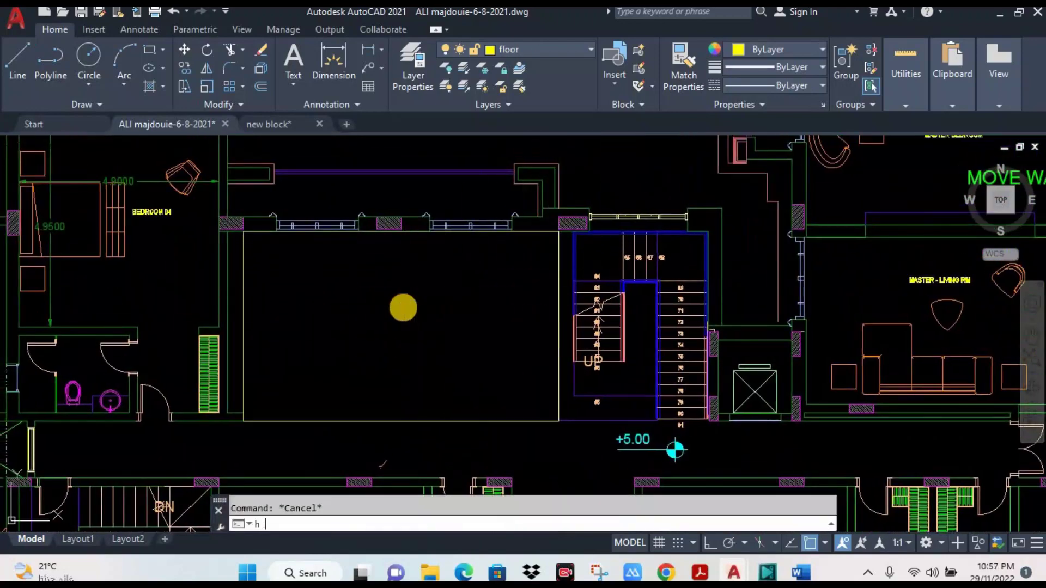
key("Return")
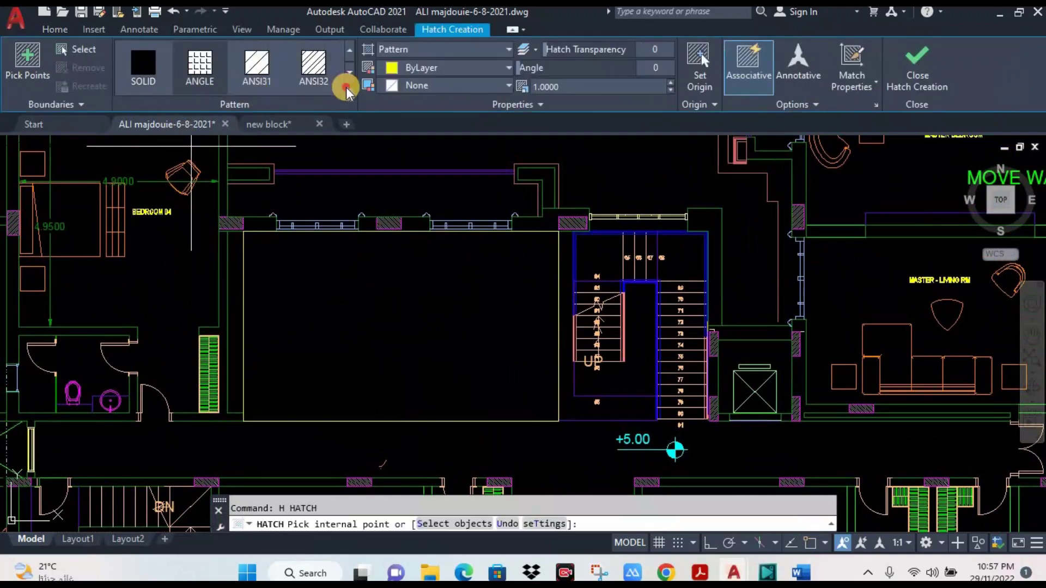
left_click(347, 92)
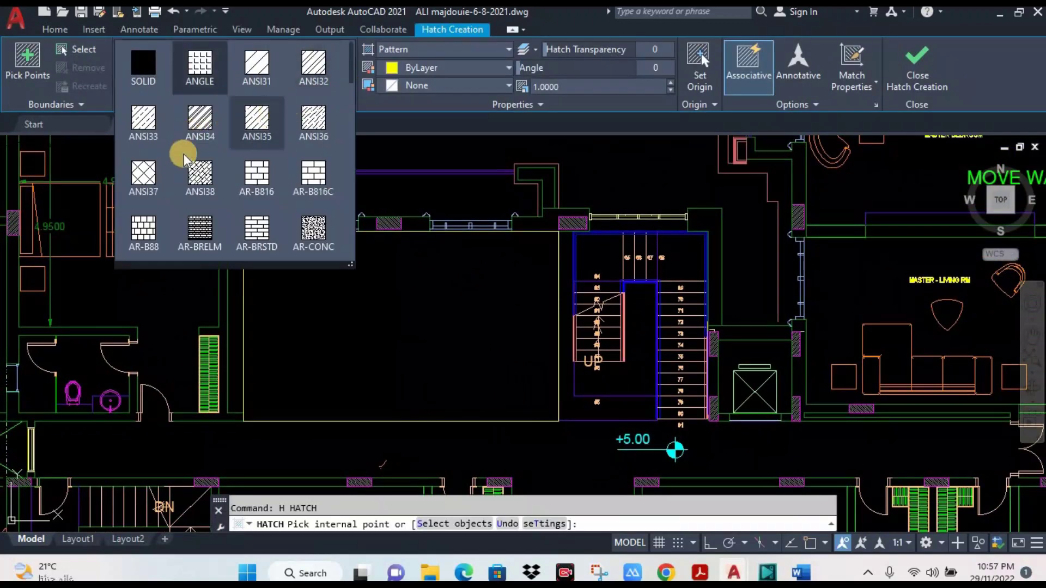
left_click(143, 173)
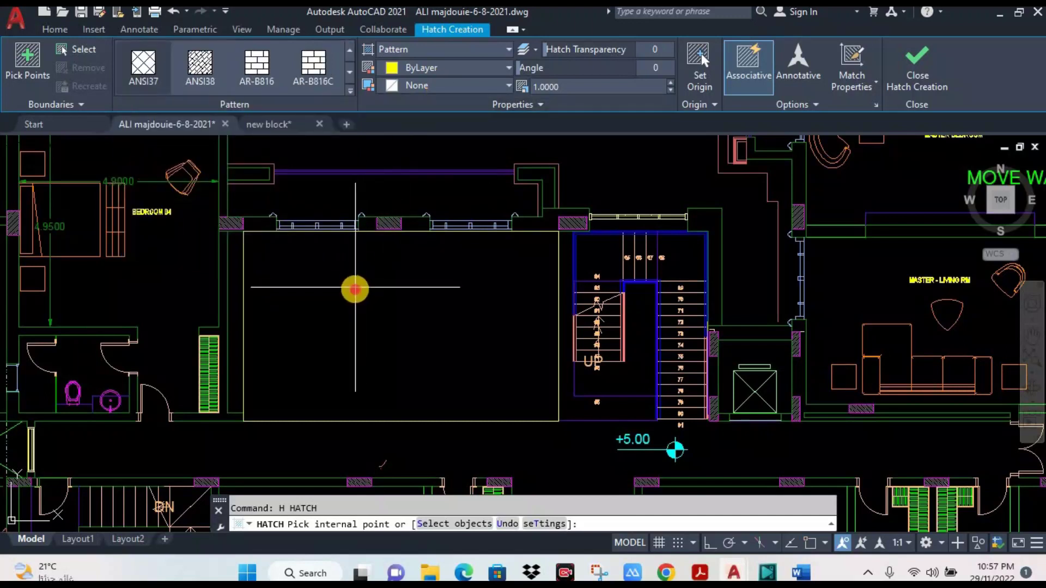
left_click(355, 289)
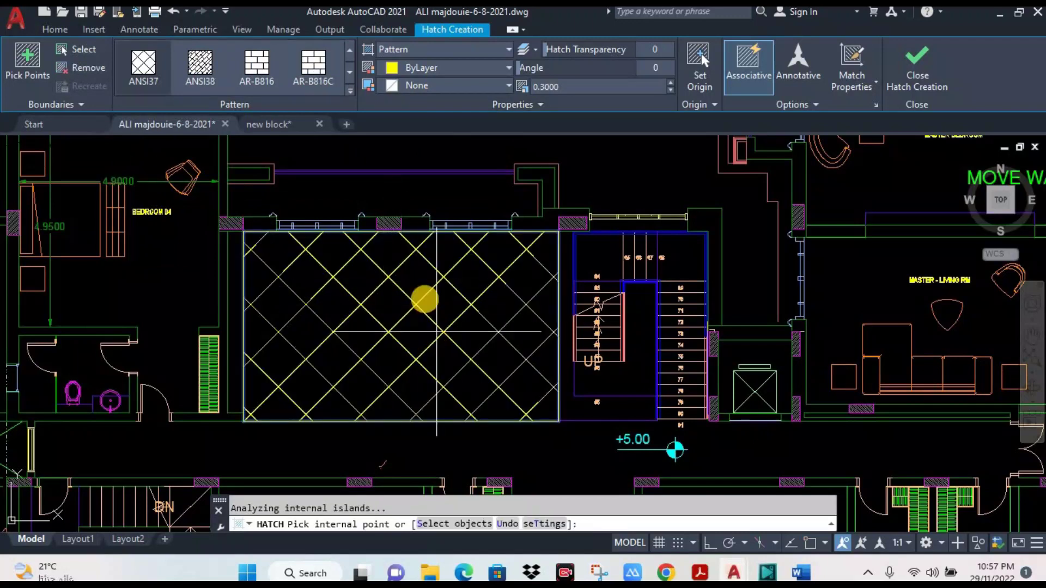
key("Escape")
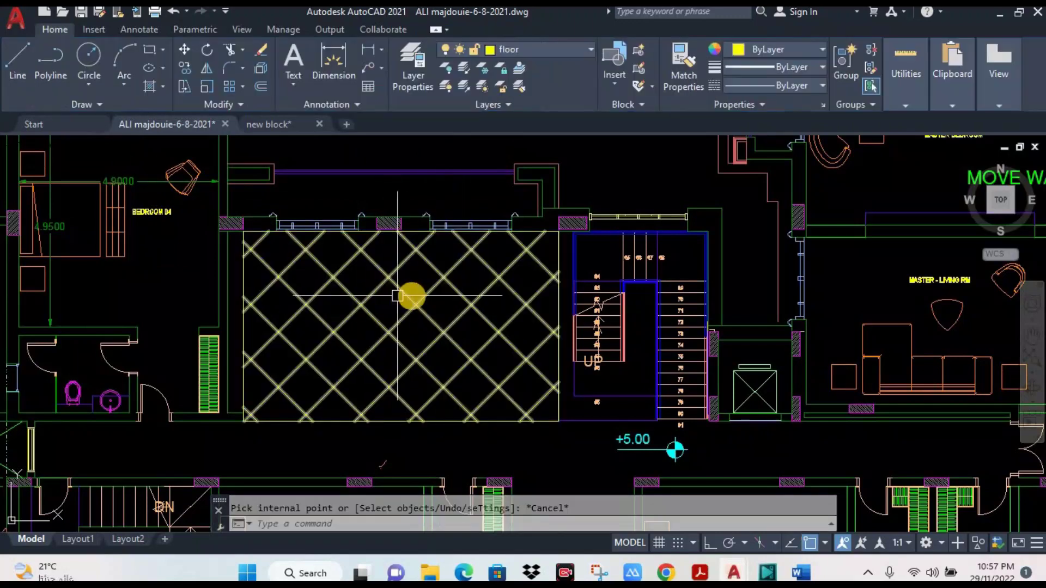
Change the room hatch's scale to 0.2.
left_click(417, 304)
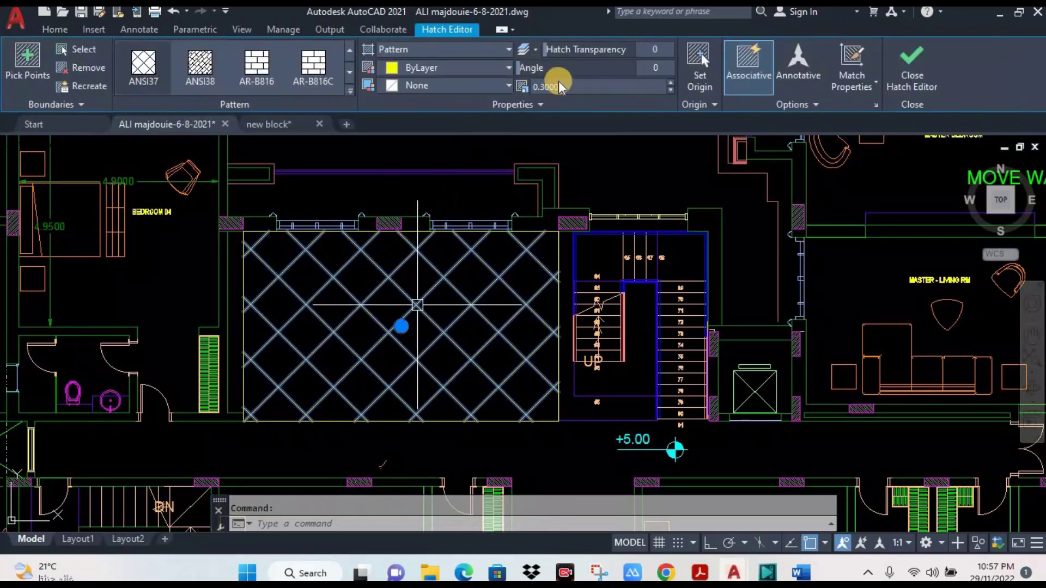
type("0.2")
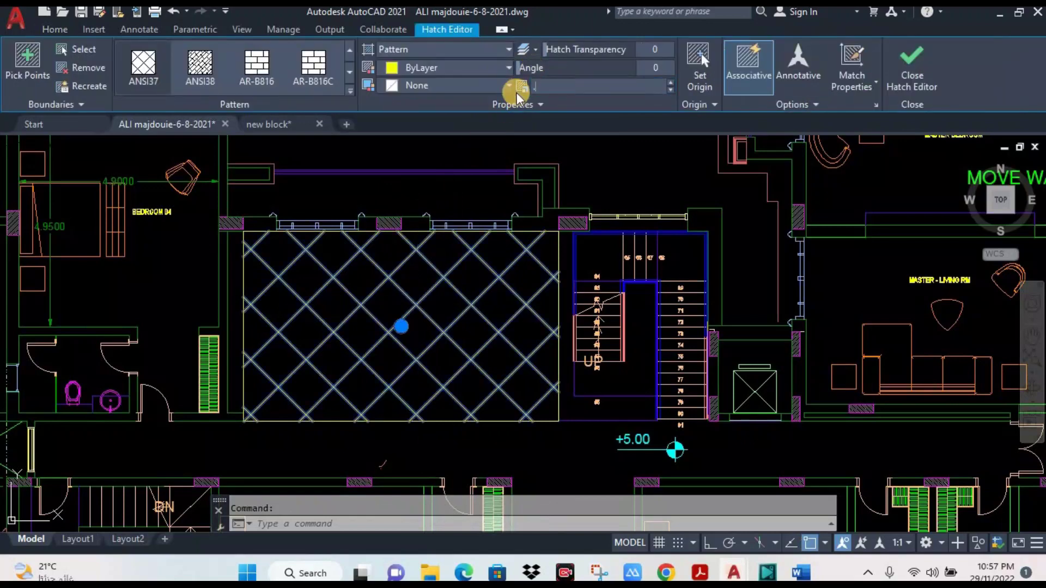
key("Return")
key("Escape")
scroll(378, 289, "down", 3)
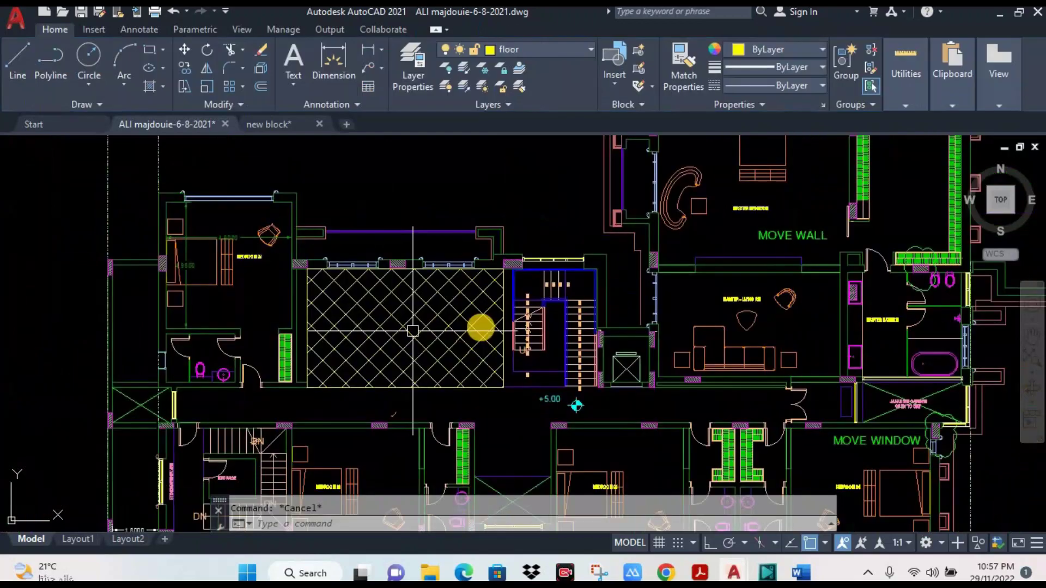
scroll(480, 305, "down", 3)
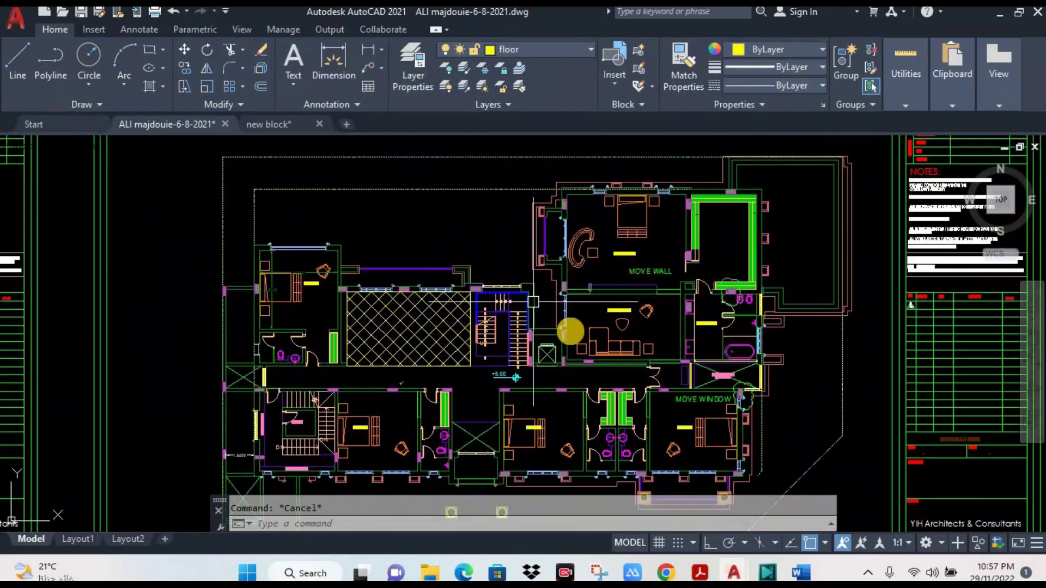
scroll(600, 340, "up", 2)
middle_click_drag(379, 303, 410, 279)
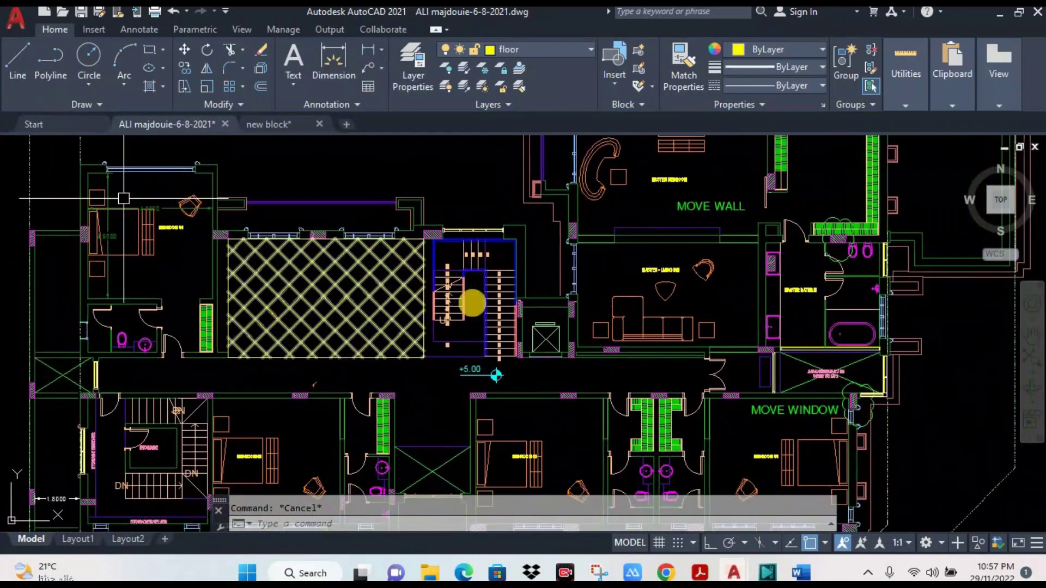
left_click(380, 275)
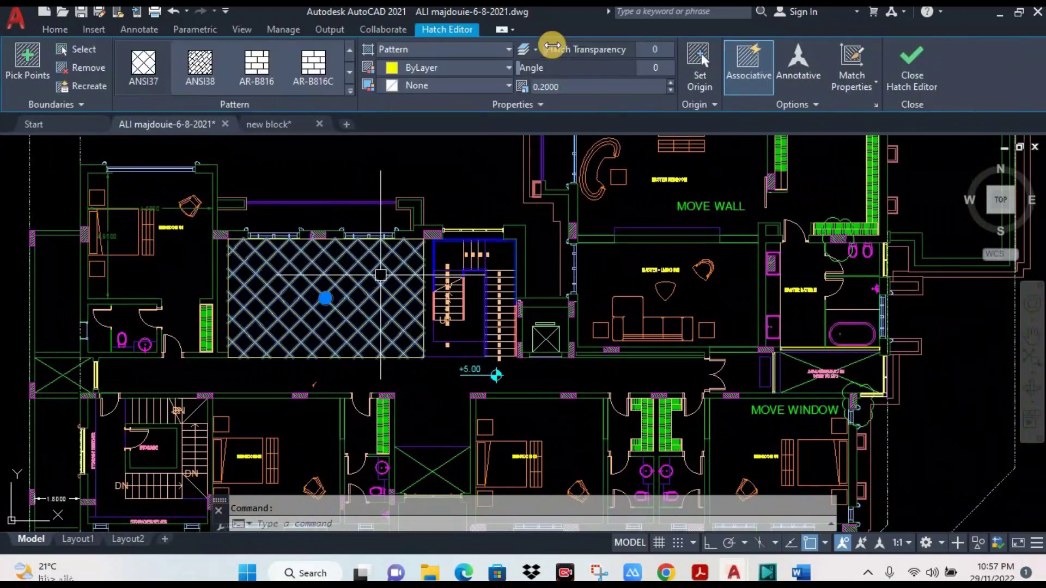
left_click(55, 30)
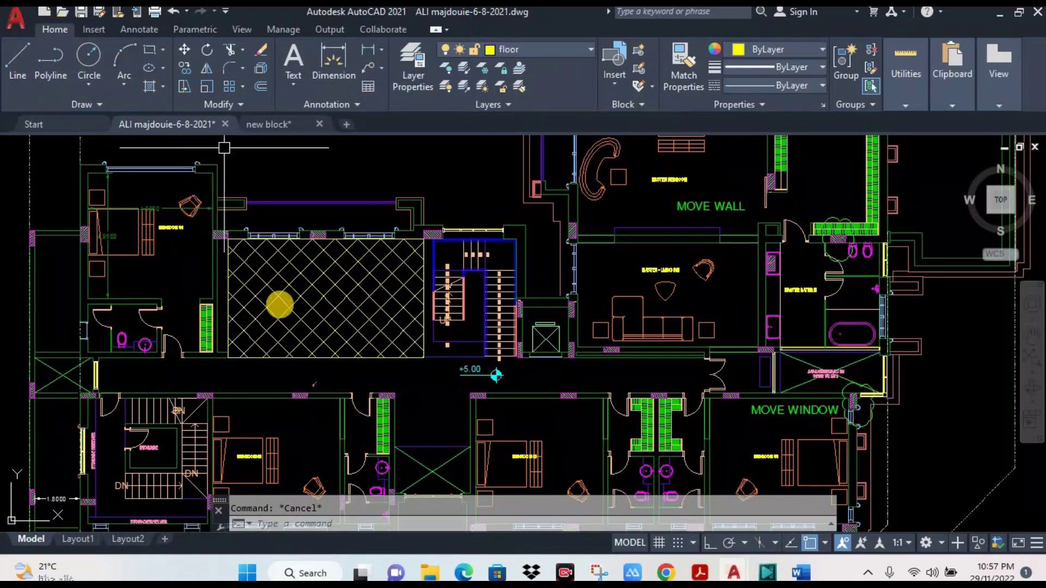
left_click(285, 298)
left_click(548, 45)
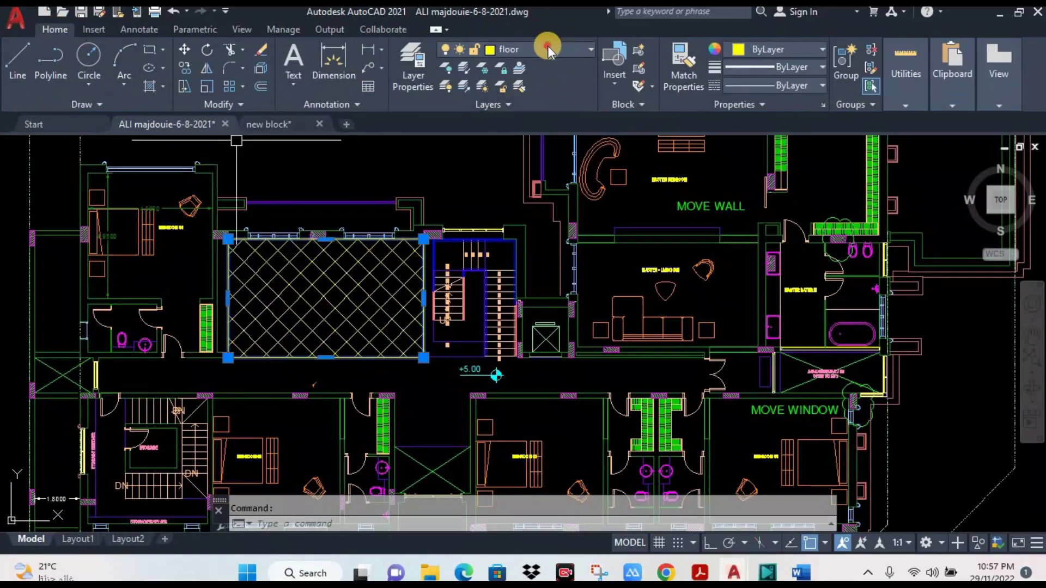
left_click(515, 47)
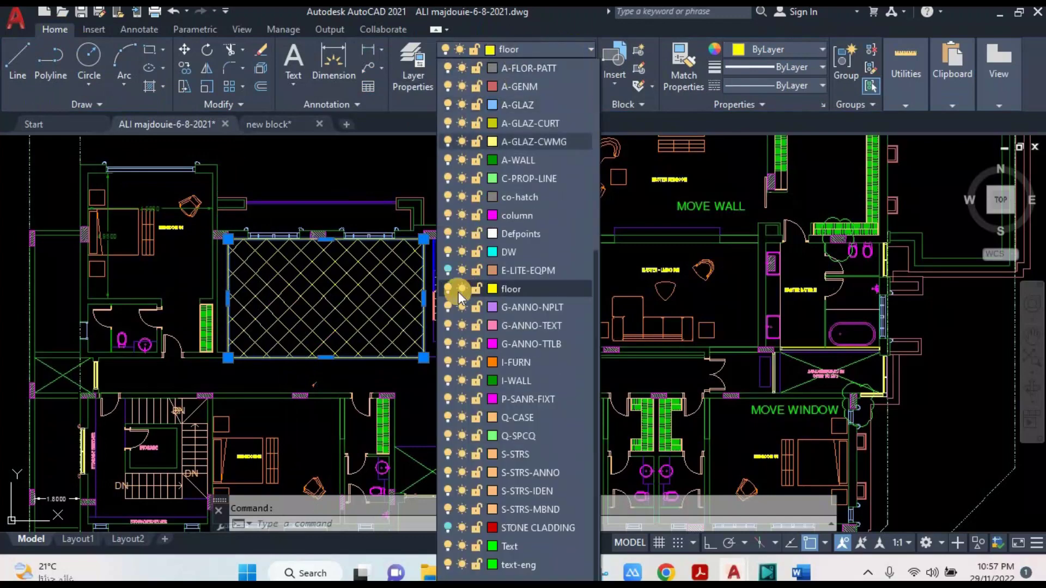
left_click(448, 289)
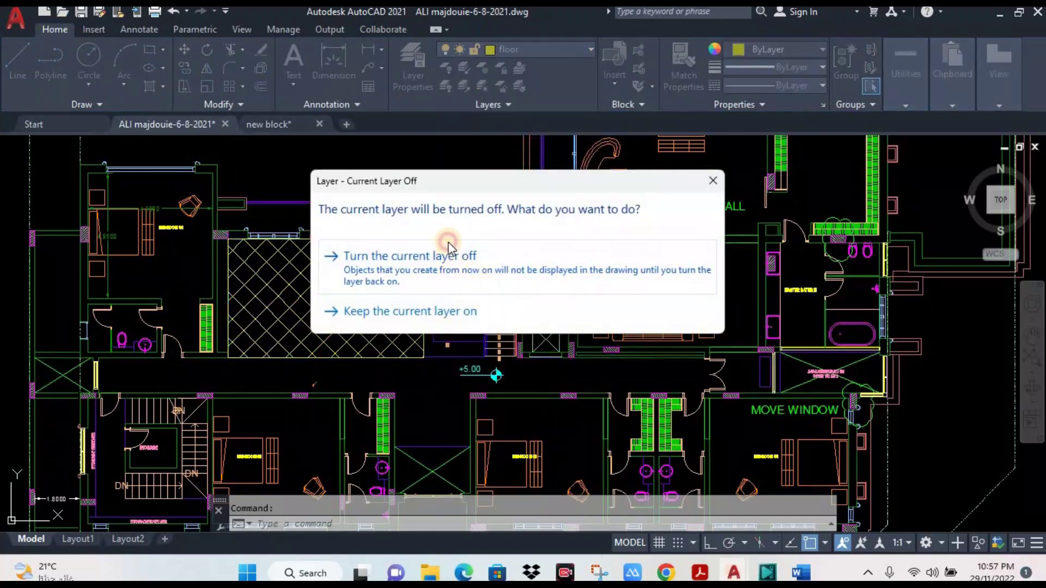
left_click(448, 248)
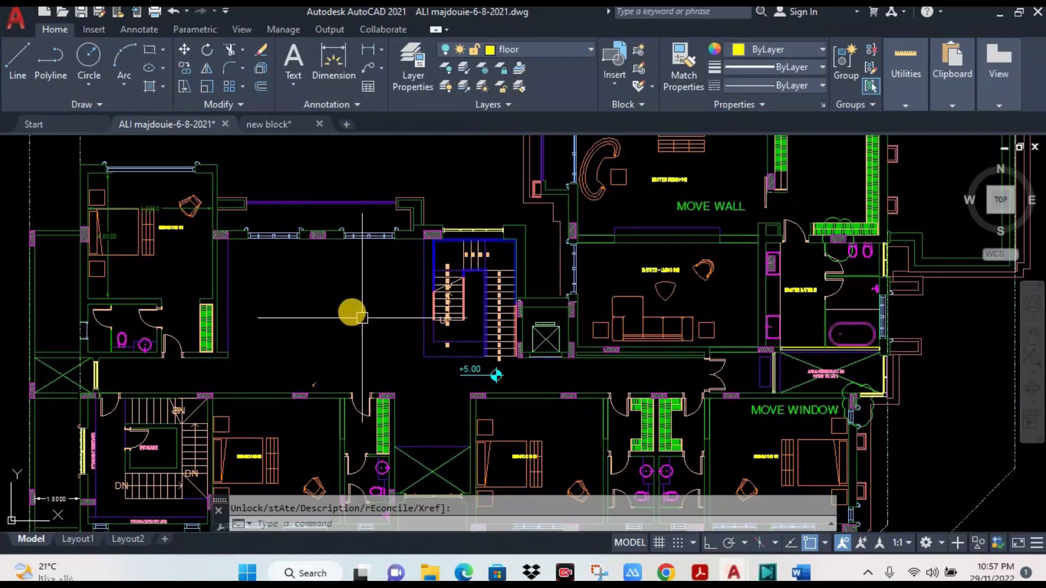
left_click(515, 50)
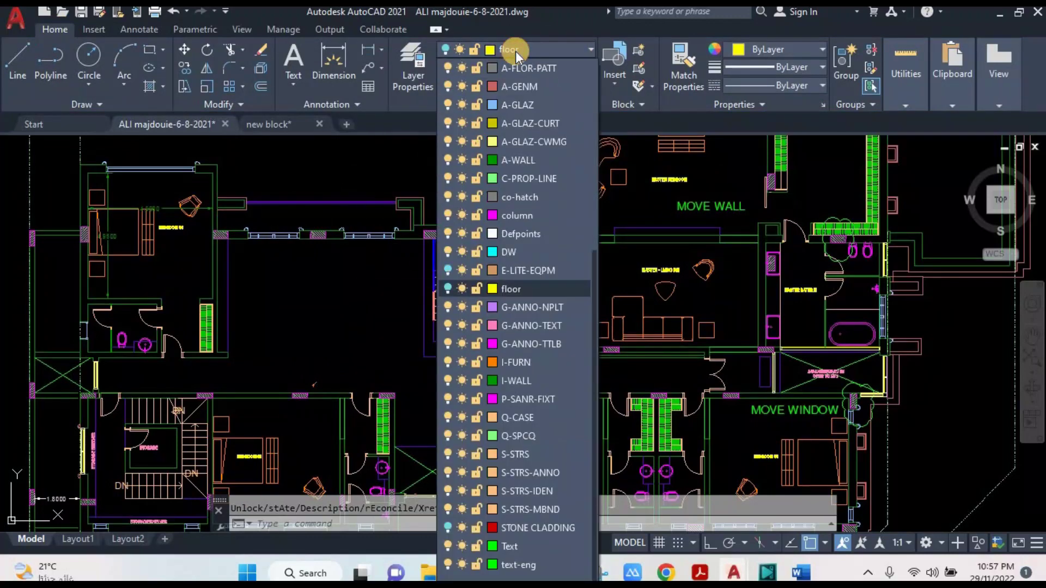
left_click(448, 289)
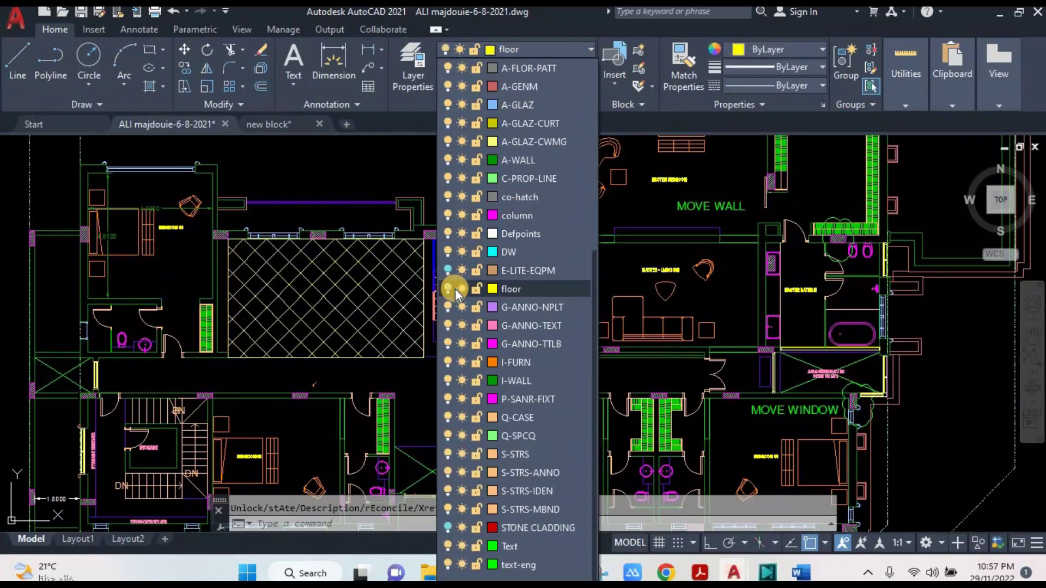
left_click(362, 205)
scroll(412, 258, "down", 3)
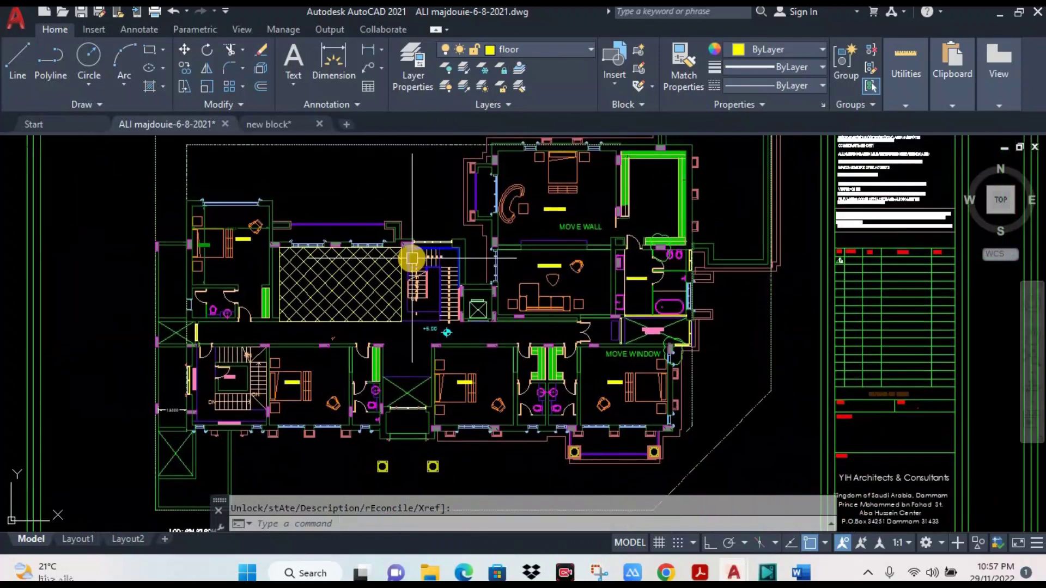
Zoom and pan to centre the right-hand facade elevation sheet.
scroll(477, 310, "down", 2)
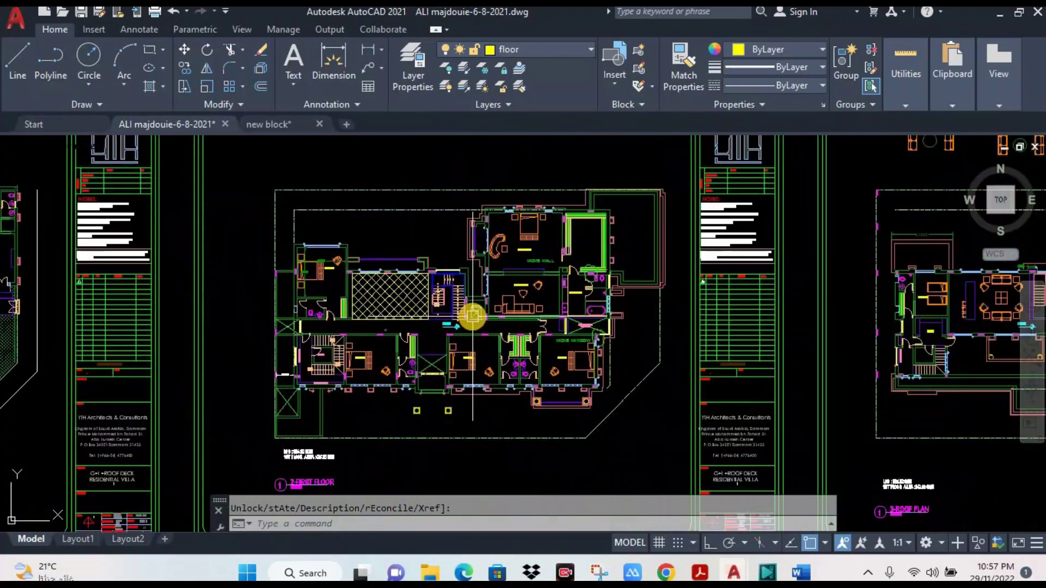
scroll(457, 325, "down", 2)
scroll(618, 430, "down", 2)
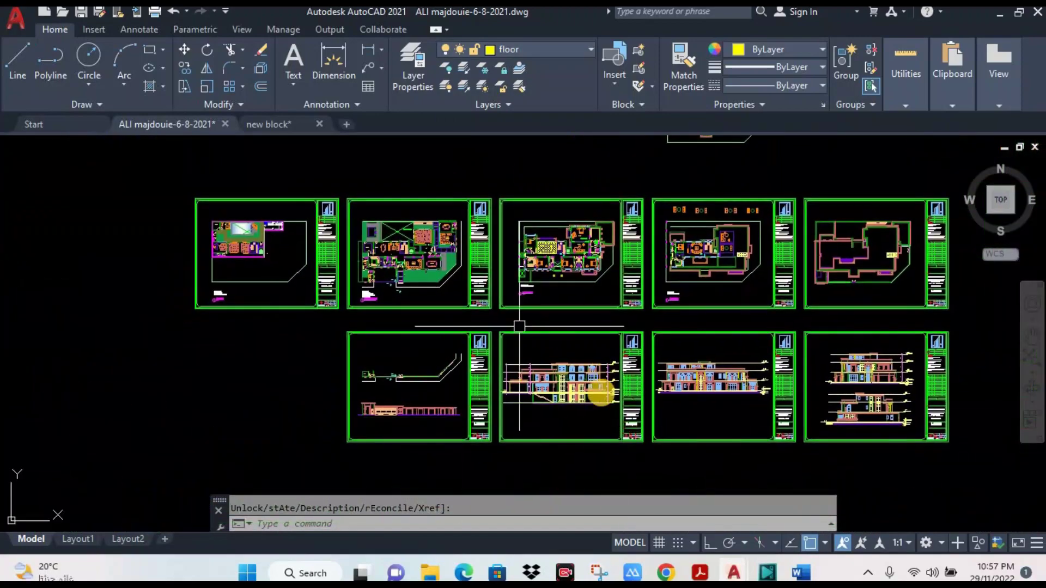
scroll(583, 402, "up", 4)
scroll(583, 402, "up", 3)
scroll(567, 310, "down", 3)
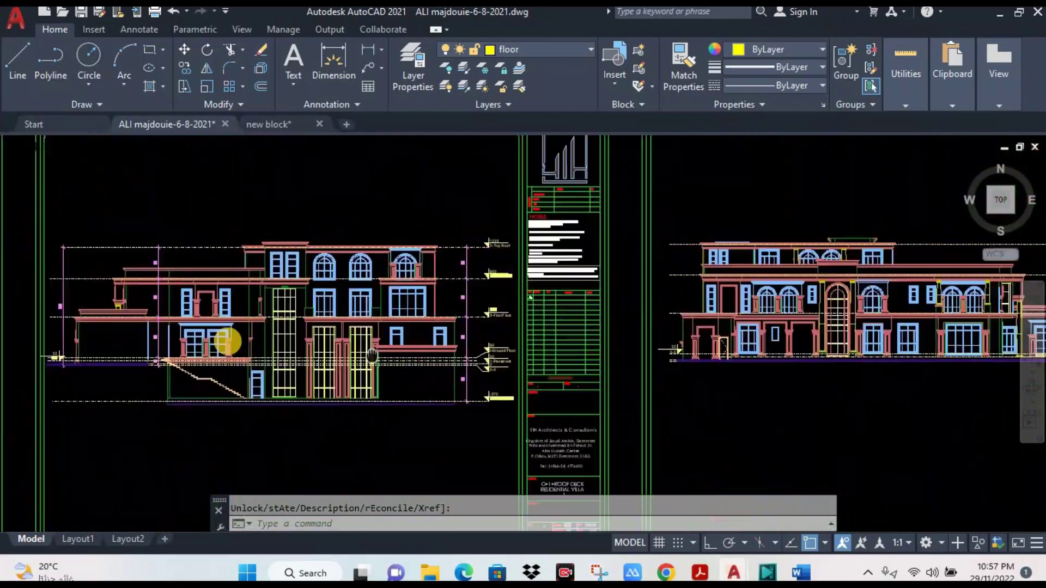
middle_click_drag(773, 342, 550, 341)
scroll(550, 341, "up", 2)
scroll(299, 320, "up", 1)
scroll(334, 303, "up", 1)
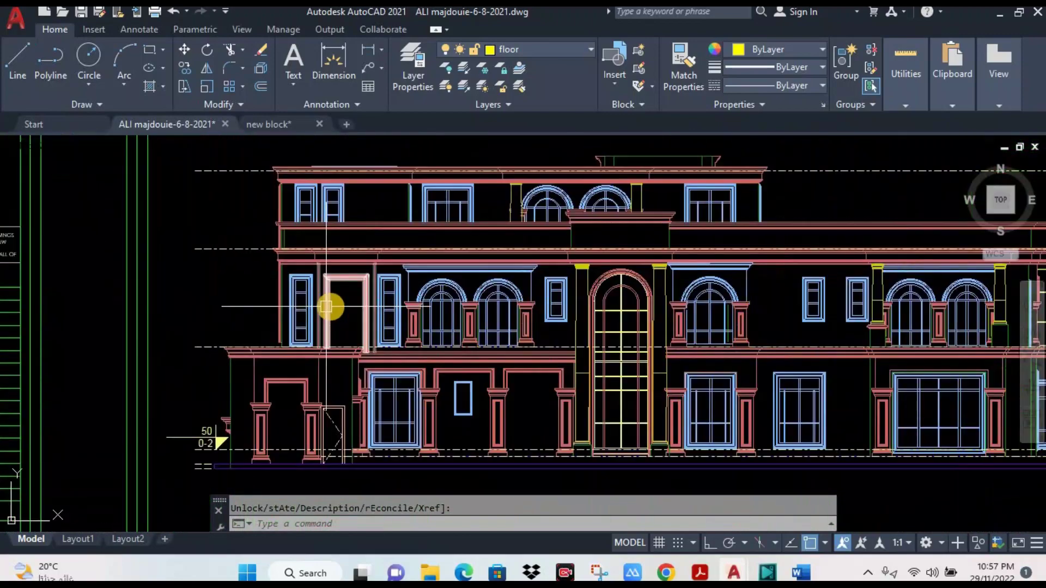
Select the upper balcony windows and toggle the A-GLAZ layer off and back on.
left_click(540, 49)
left_click(517, 81)
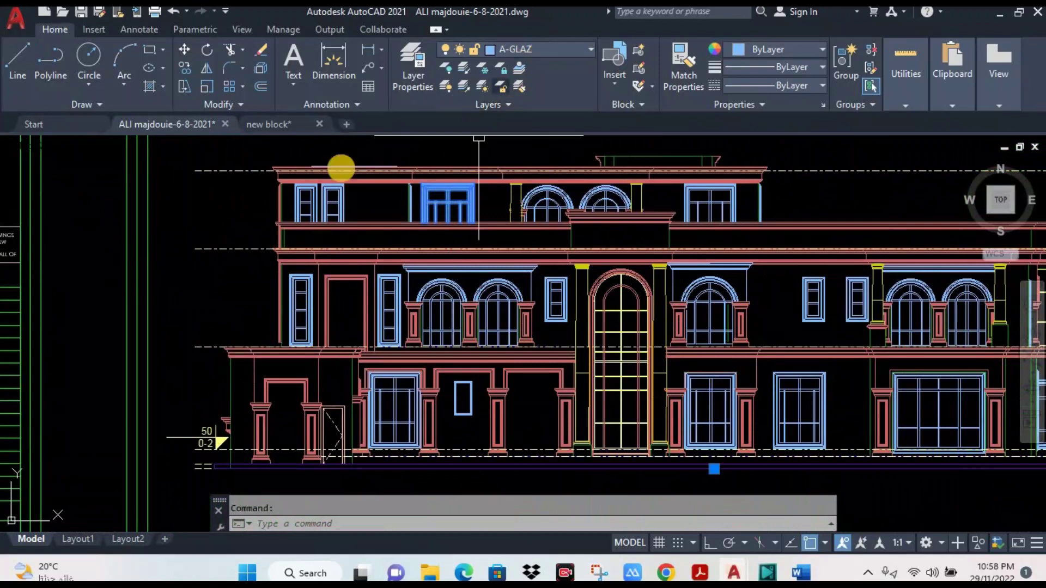
left_click(322, 186)
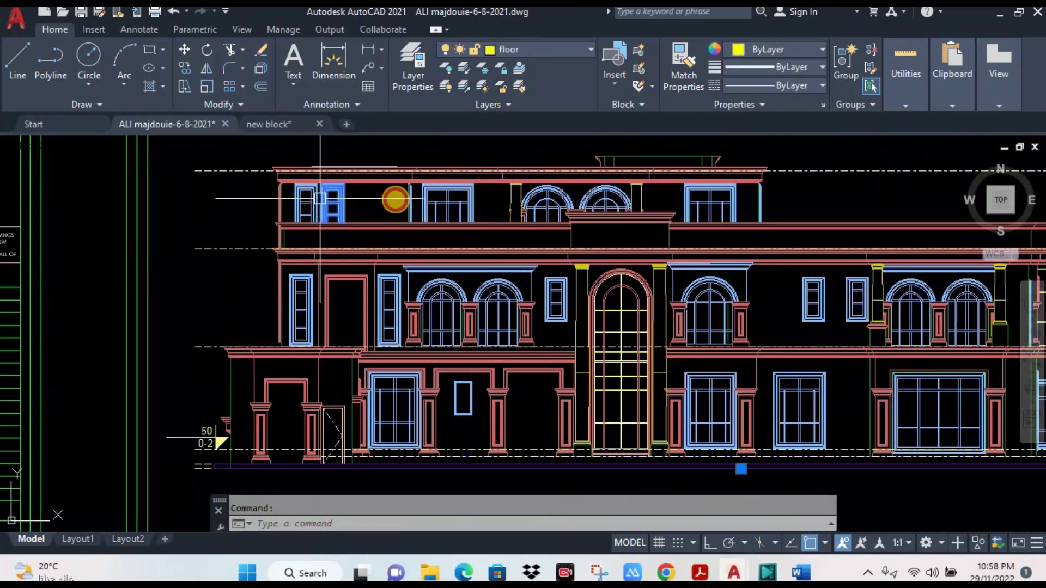
left_click(461, 196)
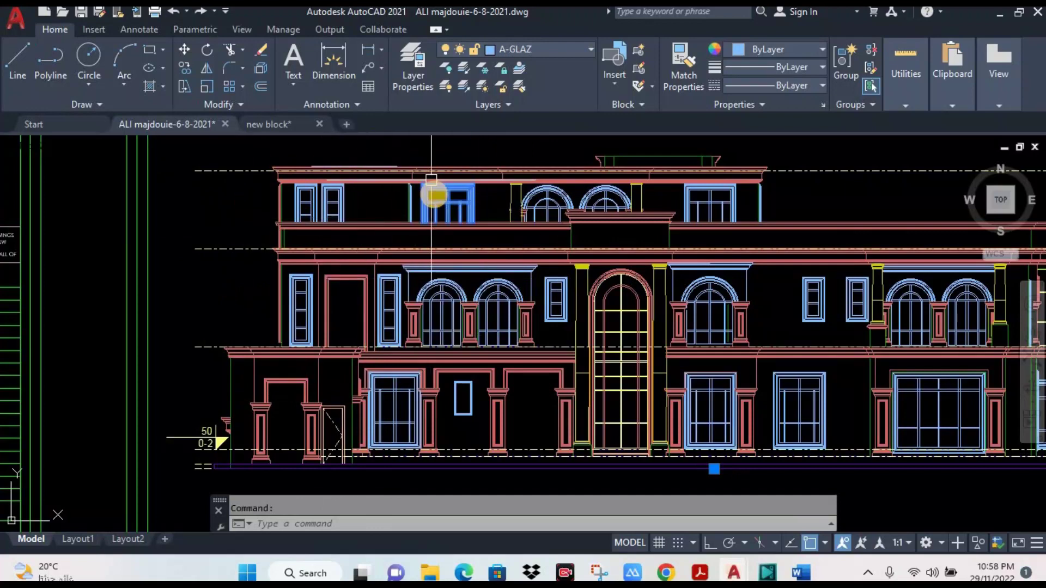
left_click(515, 50)
left_click(450, 105)
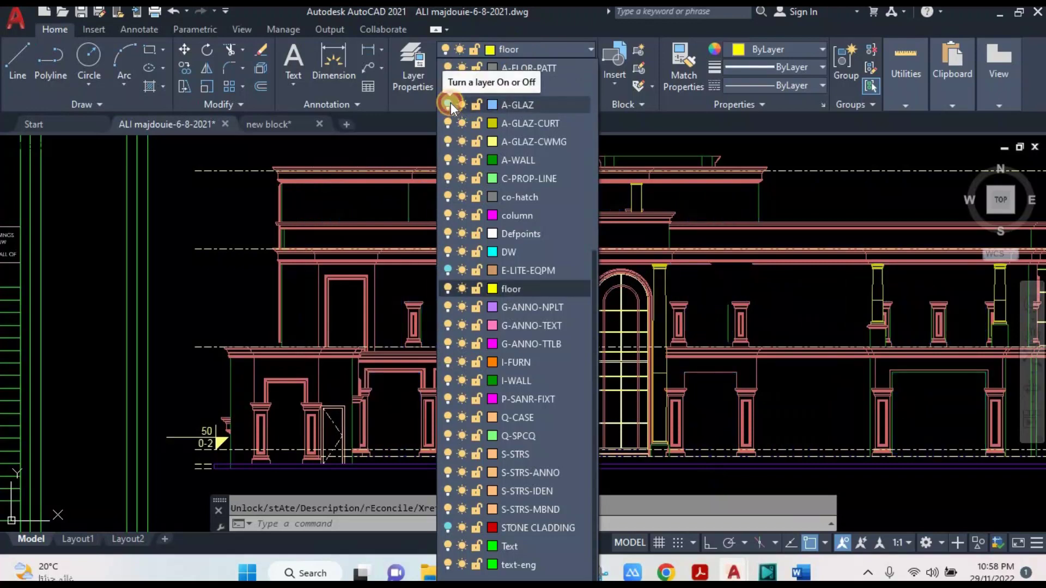
left_click(450, 104)
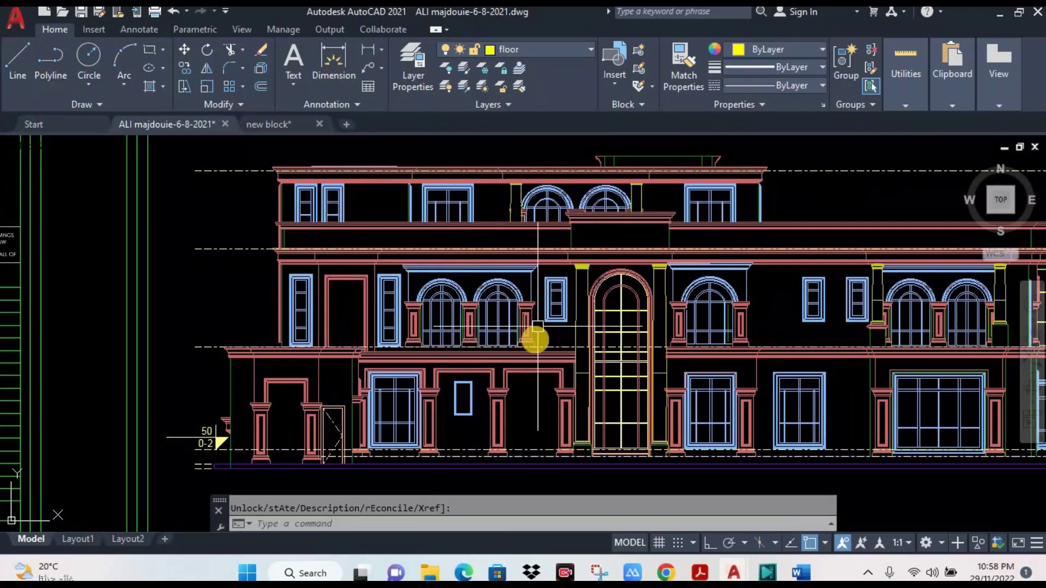
mouse_move(532, 346)
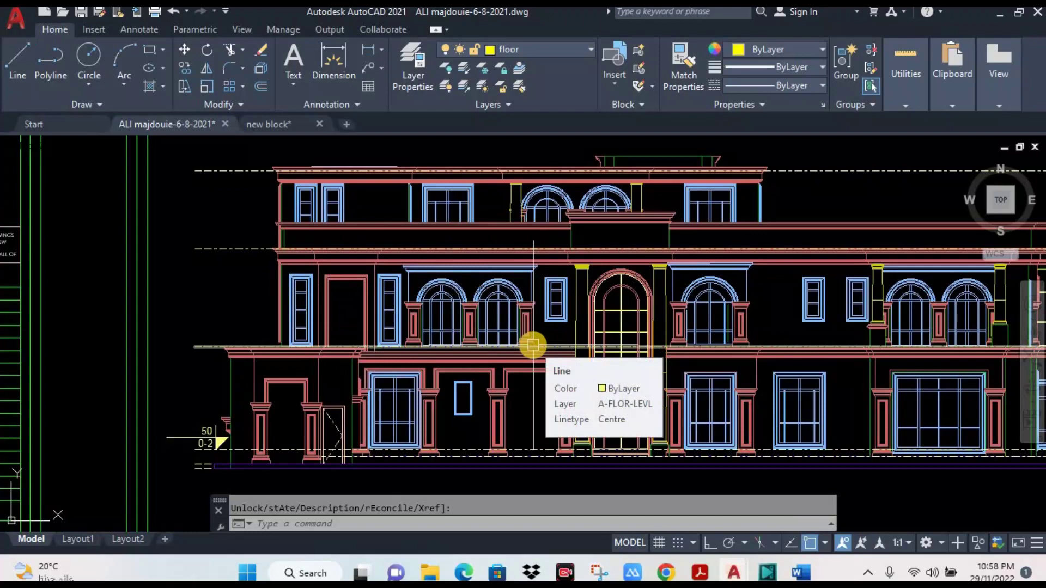
scroll(545, 351, "down", 5)
scroll(578, 359, "down", 3)
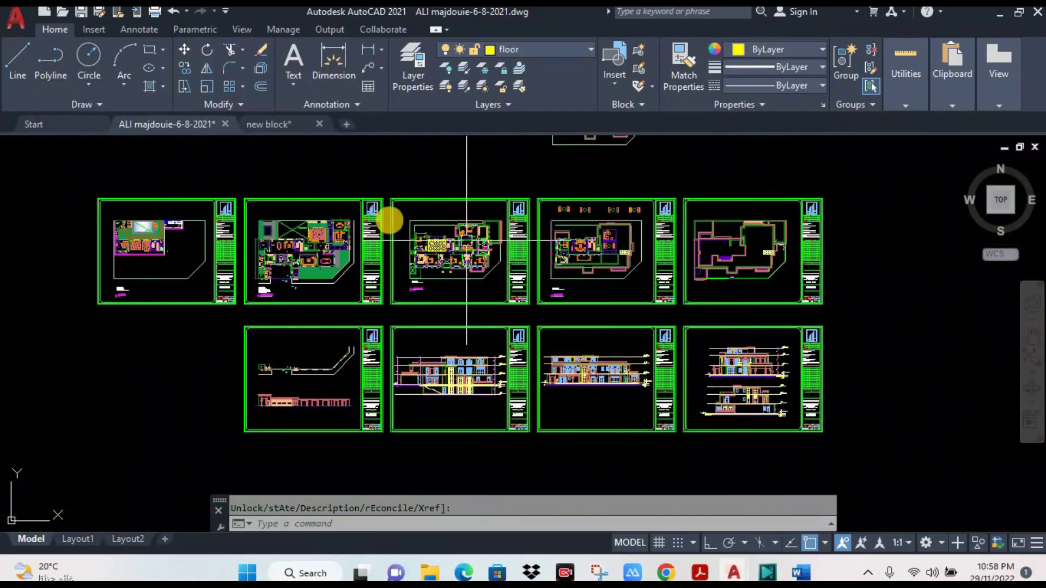
scroll(392, 223, "up", 4)
scroll(533, 338, "up", 3)
scroll(637, 350, "down", 4)
scroll(436, 334, "up", 1)
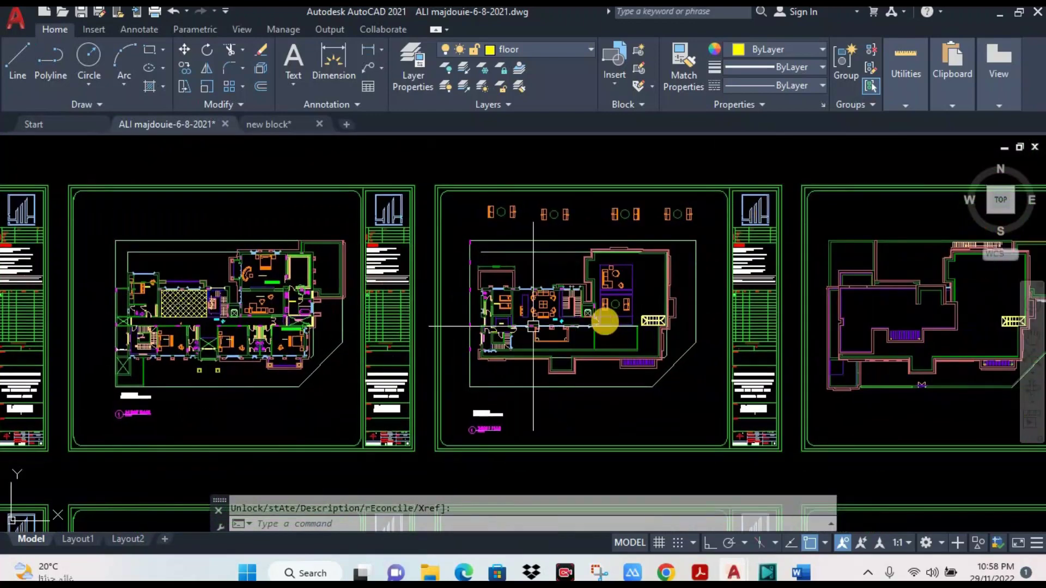
scroll(544, 316, "up", 4)
scroll(446, 348, "up", 2)
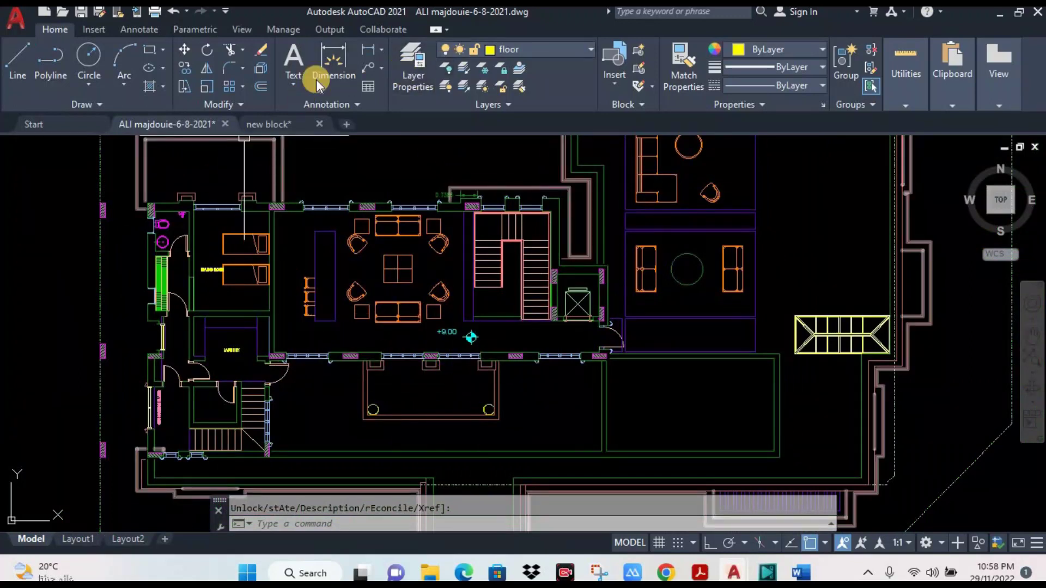
left_click(554, 54)
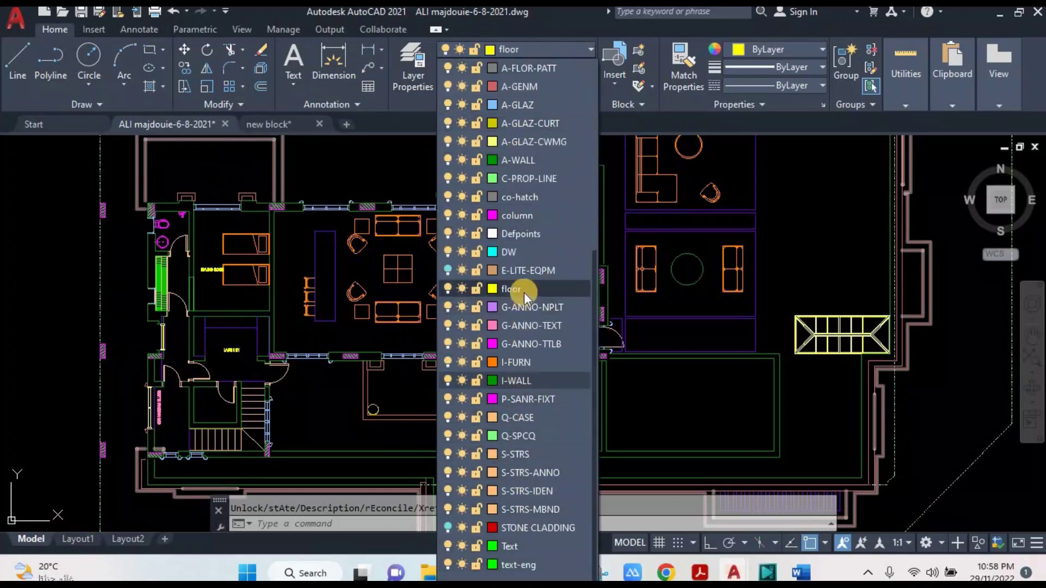
scroll(524, 292, "up", 2)
key("Escape")
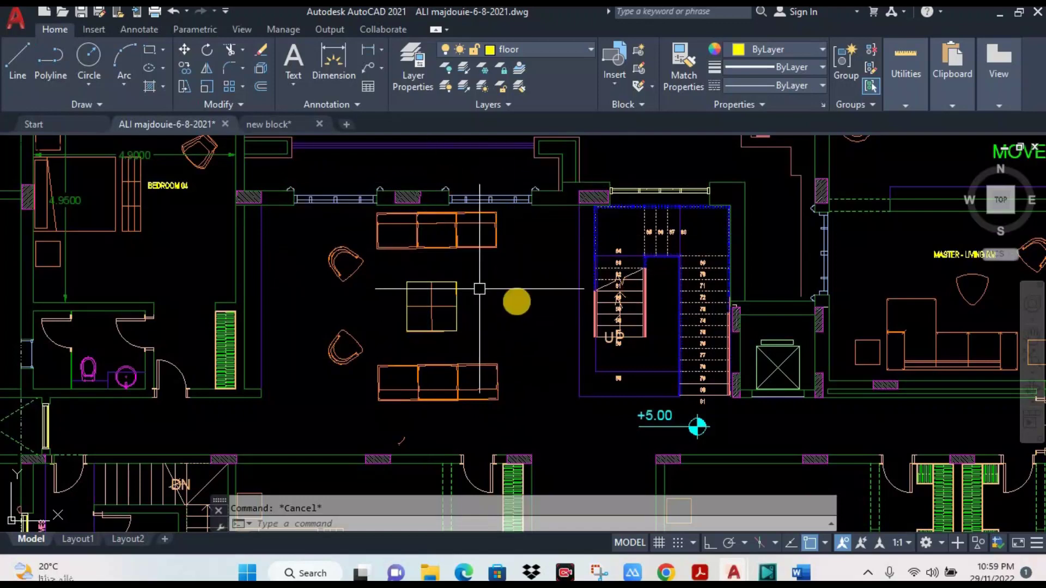
Select the living room's square table outline and show its properties with Ctrl+1.
scroll(472, 282, "down", 2)
scroll(460, 285, "up", 2)
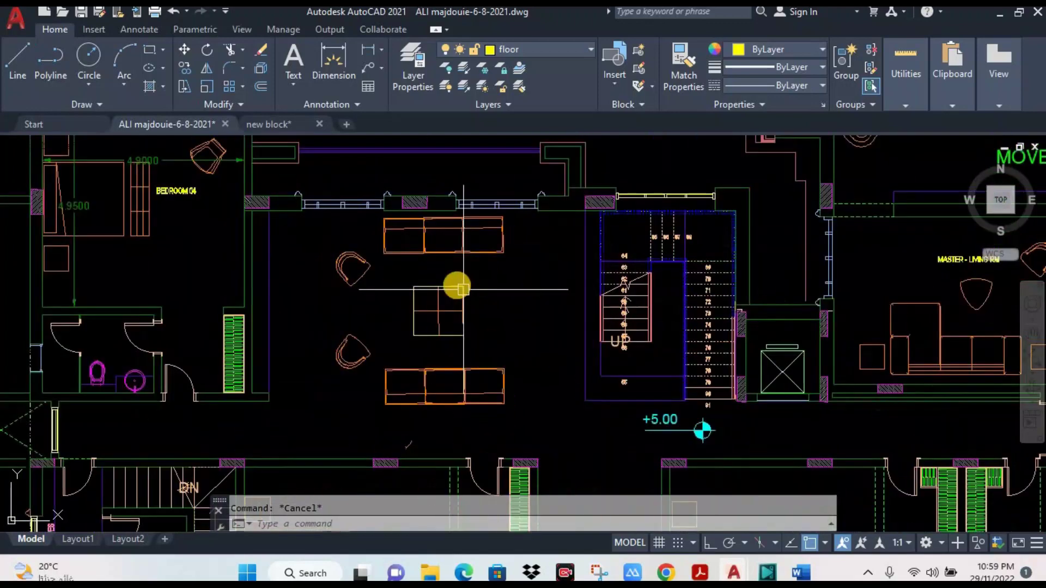
scroll(466, 267, "up", 2)
left_click(457, 289)
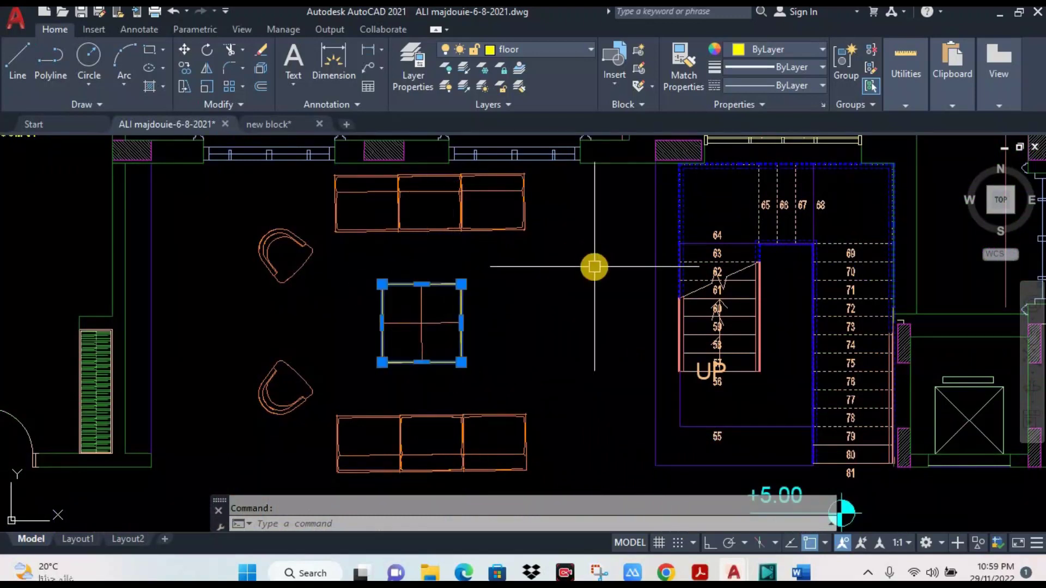
key("ctrl+1")
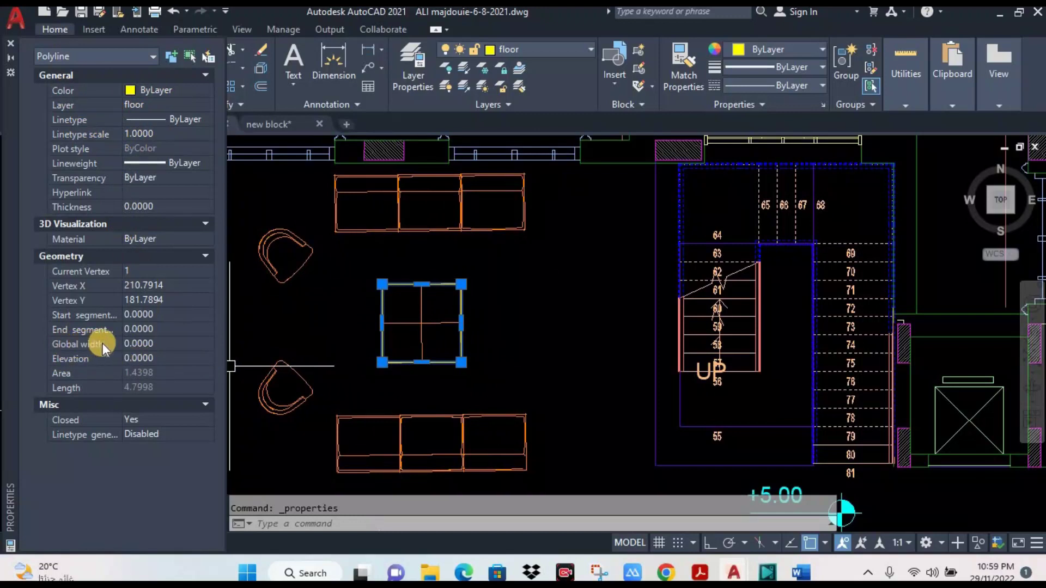
Try global widths of 10 and 0.1 on the table outline.
left_click(184, 344)
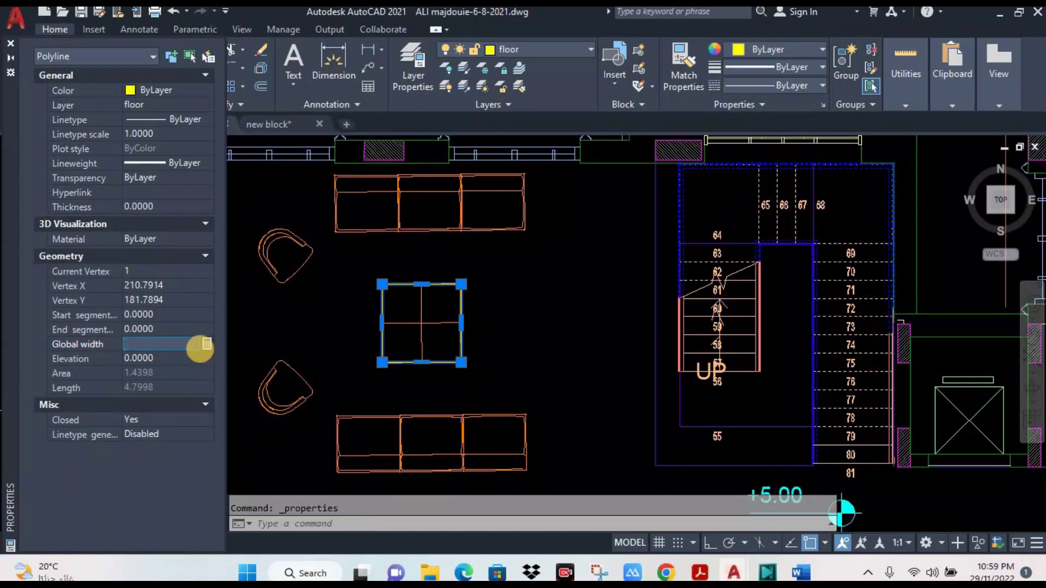
type("100.0000")
left_click(202, 355)
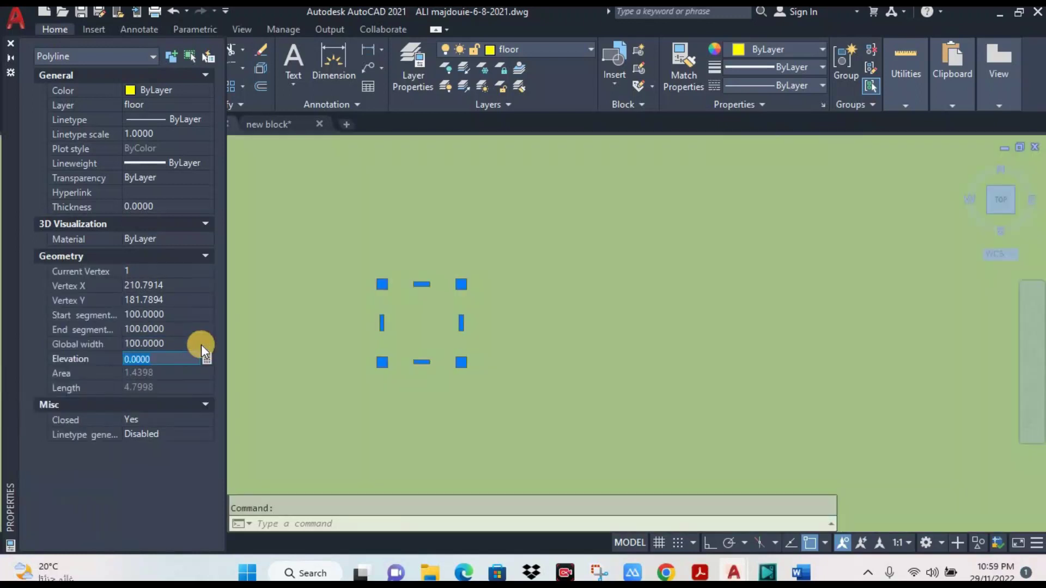
left_click(185, 344)
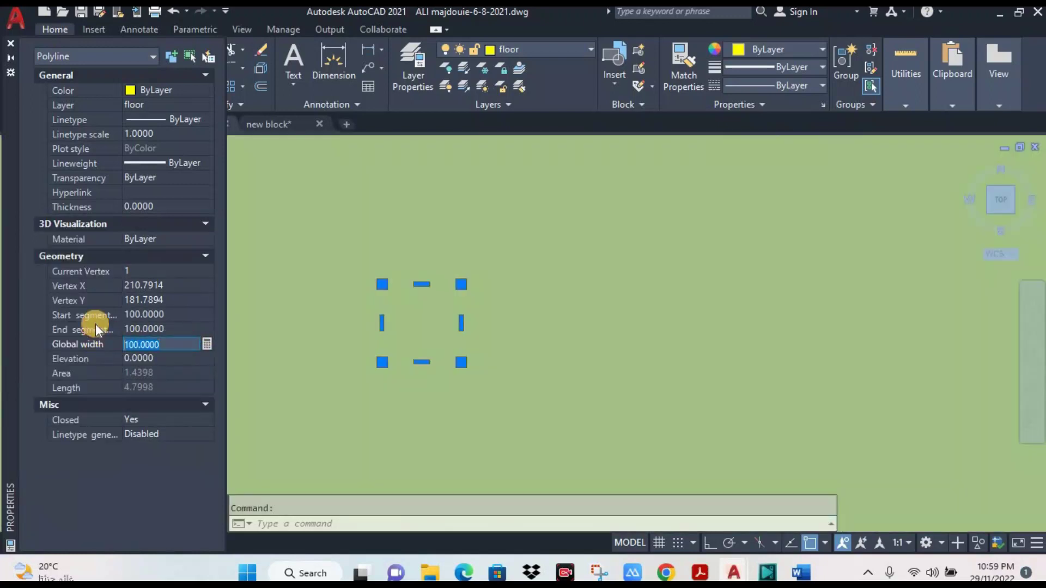
type("10")
key("Return")
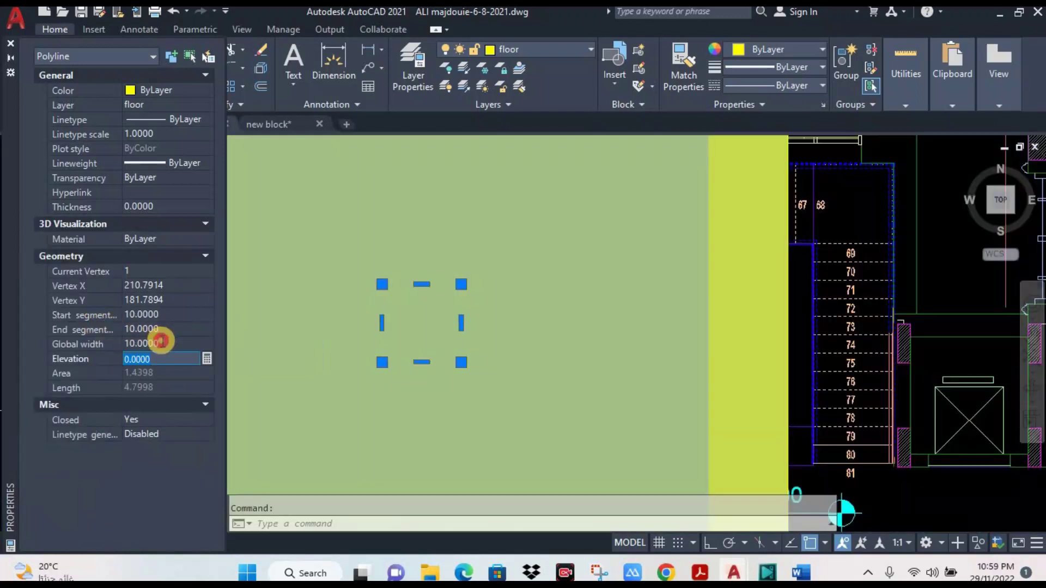
left_click(161, 344)
type("0.1000")
key("Return")
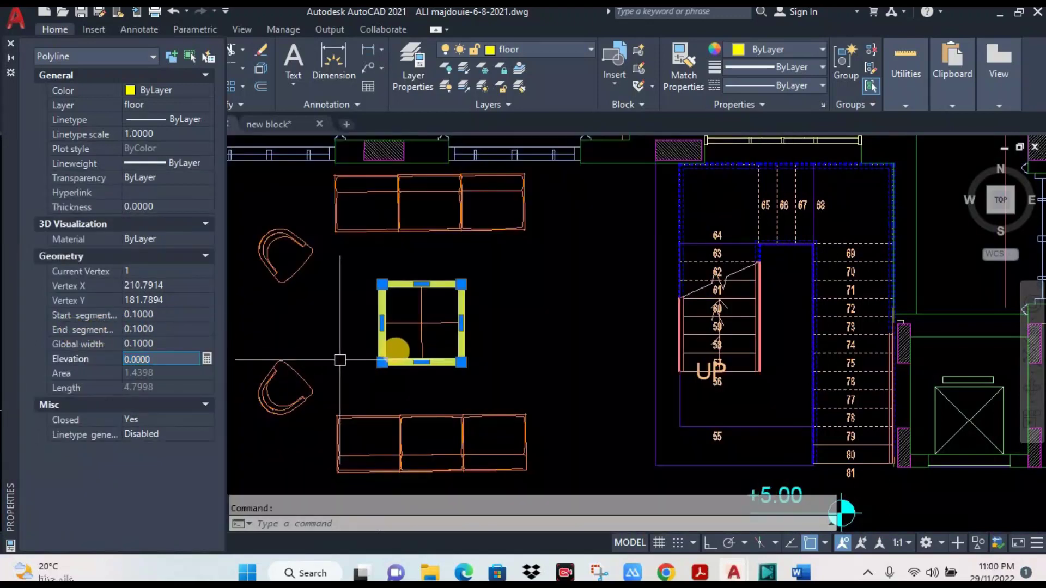
key("Escape")
Reselect the table outline and set its global width to 0.05.
scroll(392, 326, "up", 2)
middle_click_drag(381, 276, 422, 274)
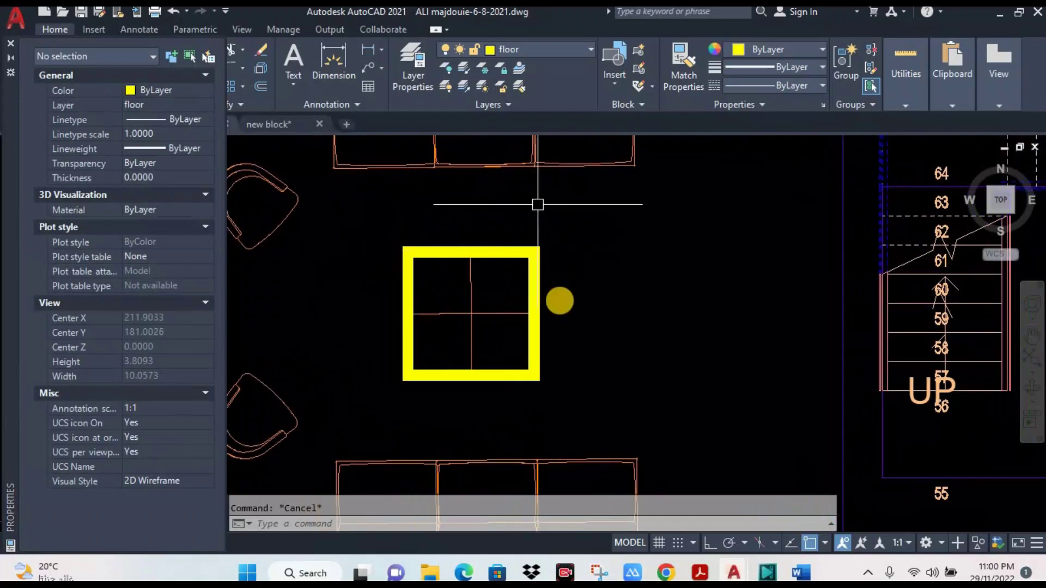
left_click(427, 254)
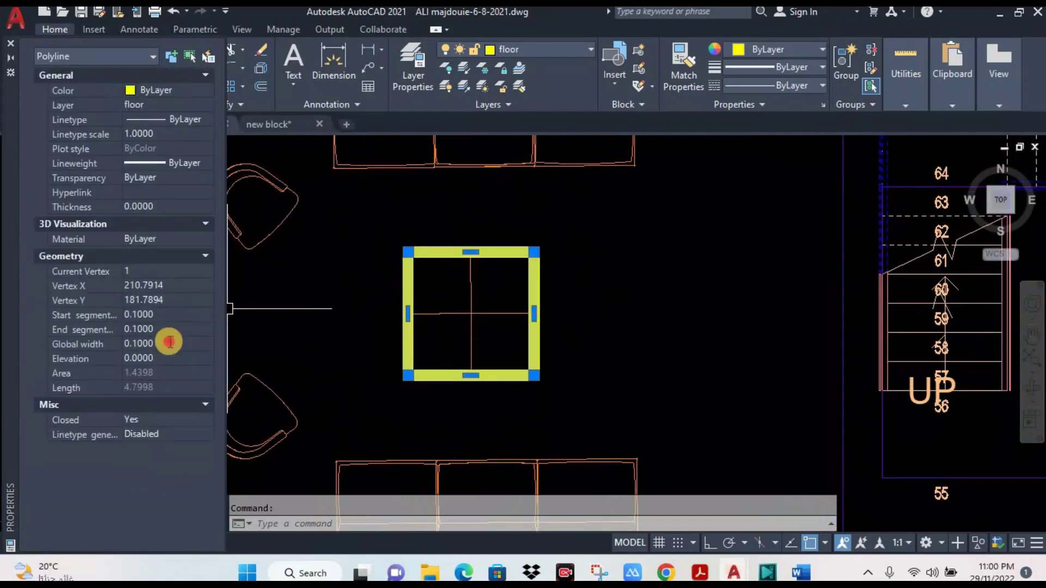
left_click(170, 342)
type("0.0500")
key("Return")
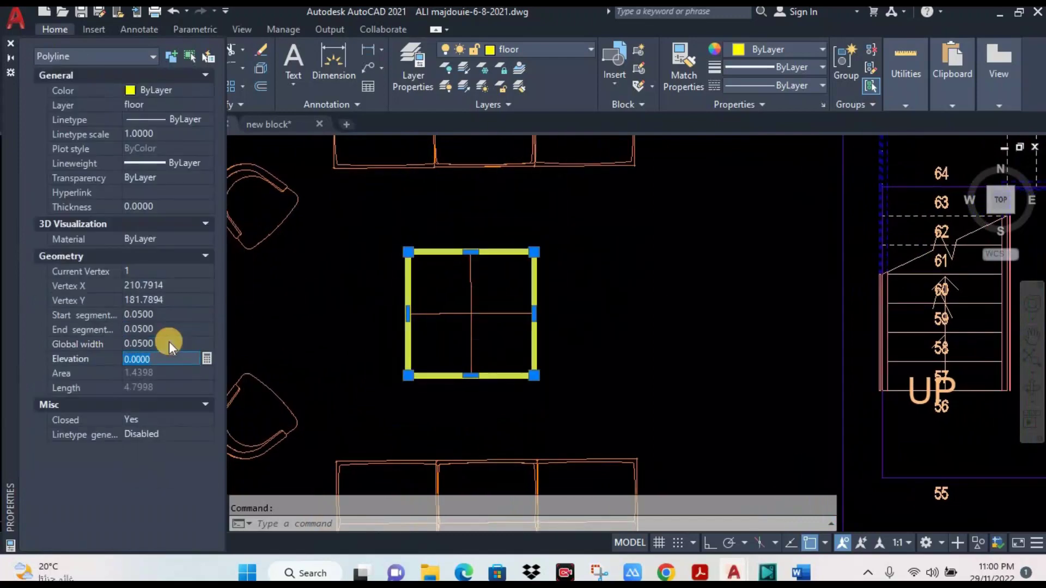
key("Escape")
Pan and reselect the table outline to check its 0.05 width.
scroll(468, 308, "down", 4)
middle_click_drag(496, 249, 519, 200)
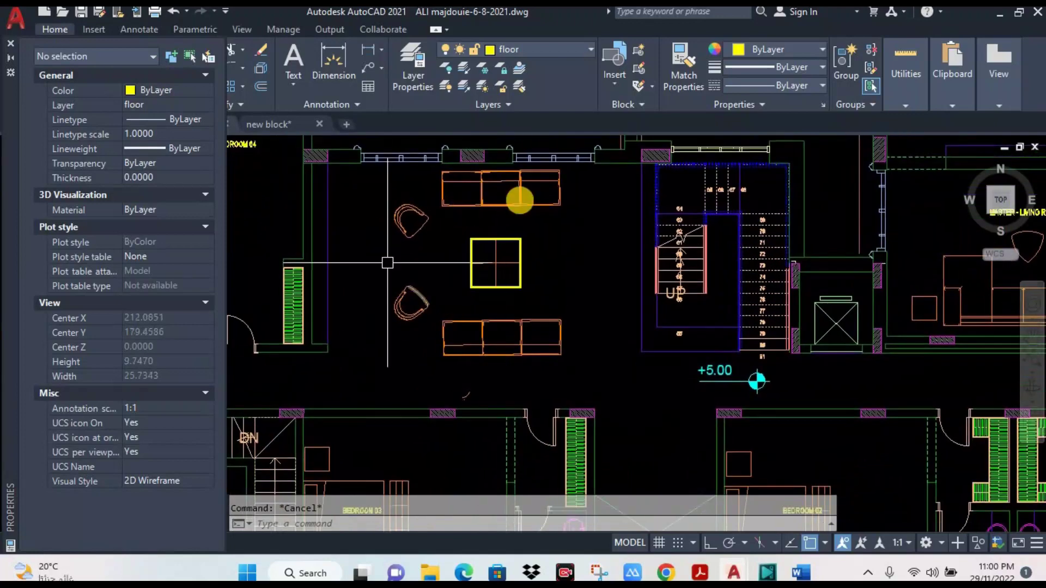
scroll(500, 248, "up", 2)
left_click(504, 232)
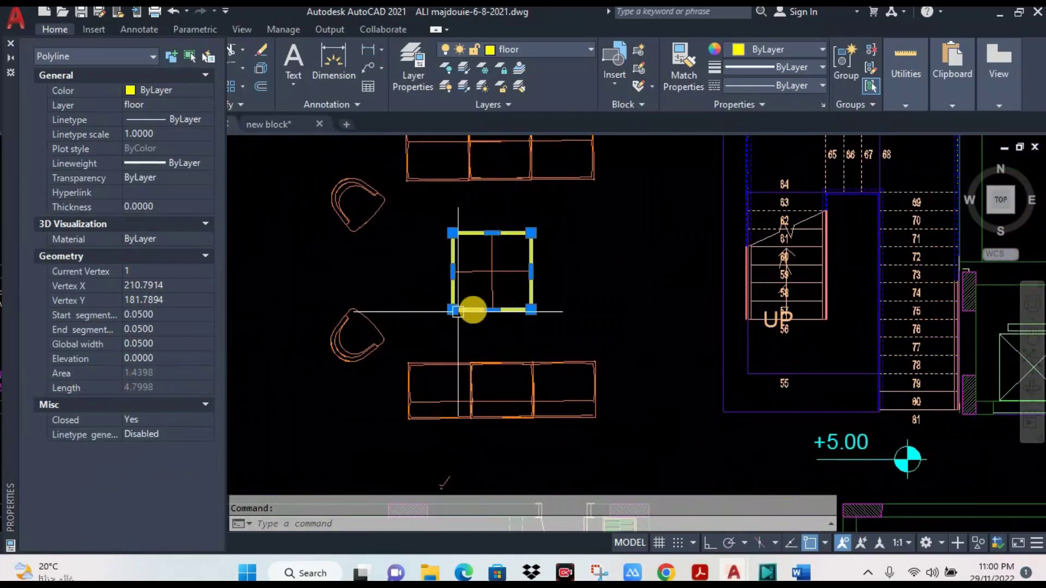
key("Escape")
scroll(490, 308, "down", 3)
scroll(533, 303, "down", 3)
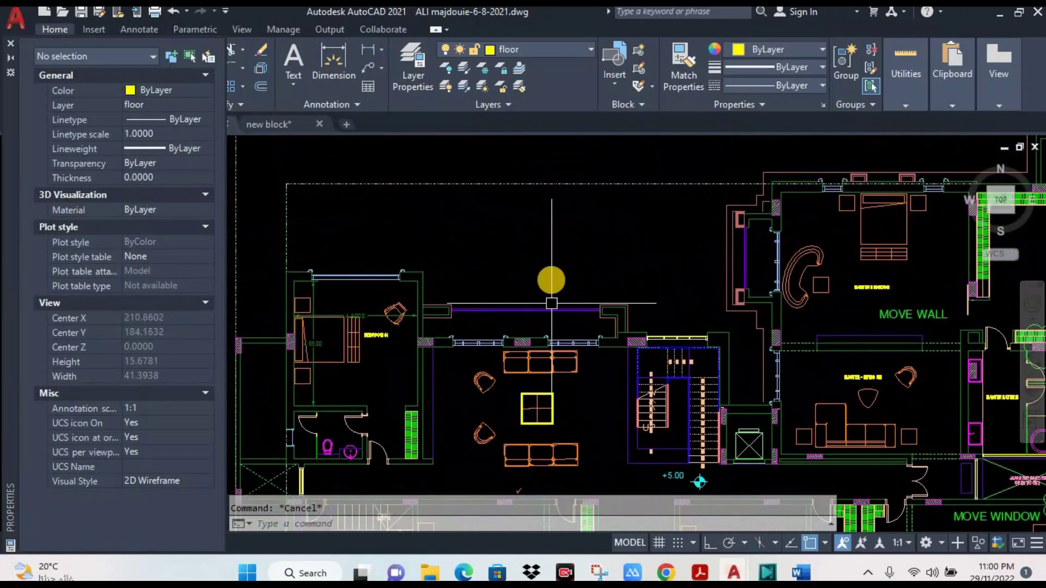
Draw a stray rectangle above the living room, then erase it.
type("rec")
key("Return")
left_click(478, 212)
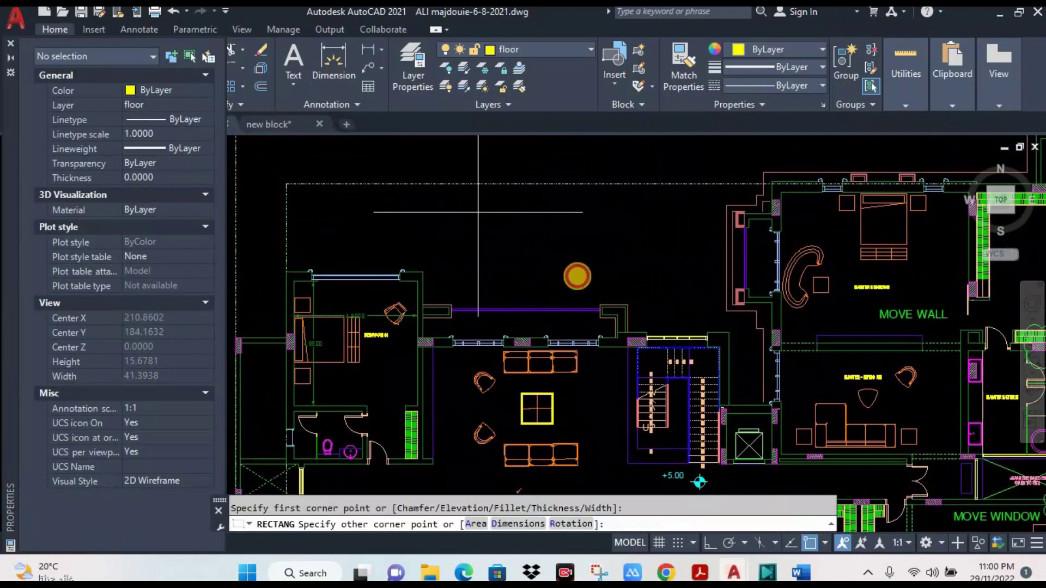
left_click(633, 288)
left_click(589, 289)
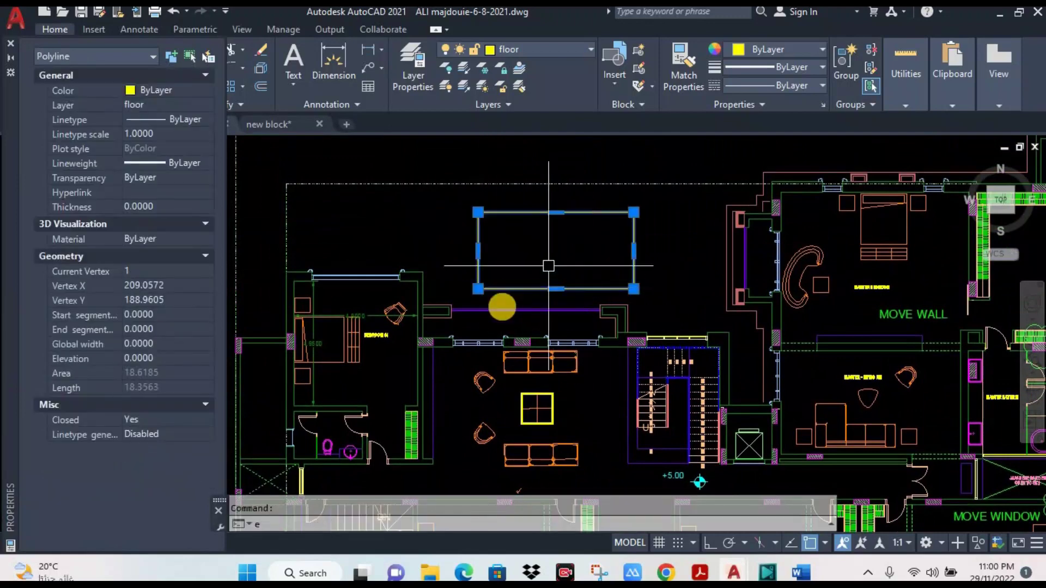
type("e")
key("Return")
Window-select and erase the furniture inside Bedroom 04.
middle_click_drag(332, 343, 394, 289)
scroll(395, 289, "up", 3)
scroll(444, 215, "down", 1)
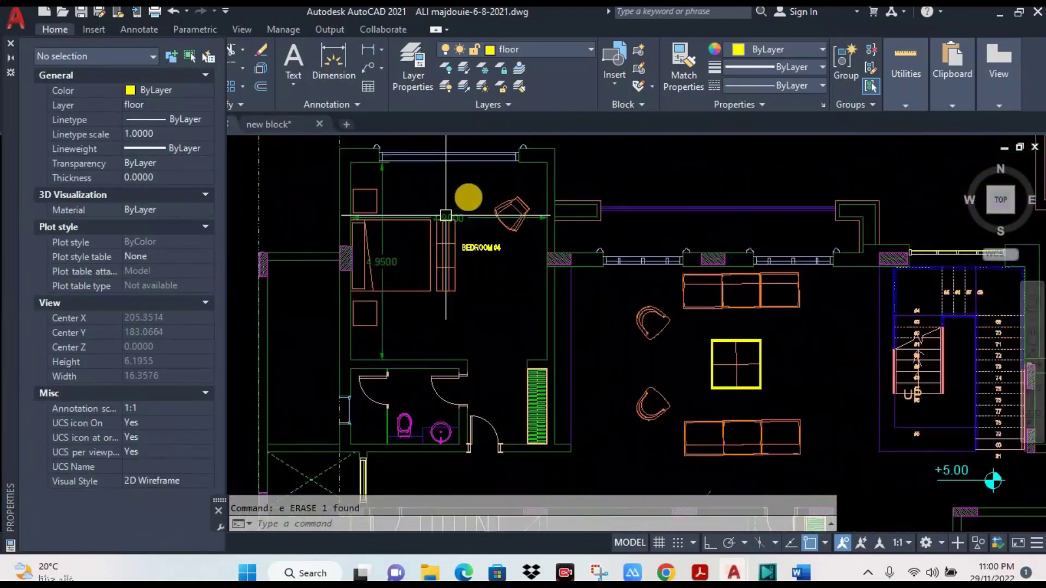
left_click(471, 190)
left_click(375, 312)
type("e")
key("Return")
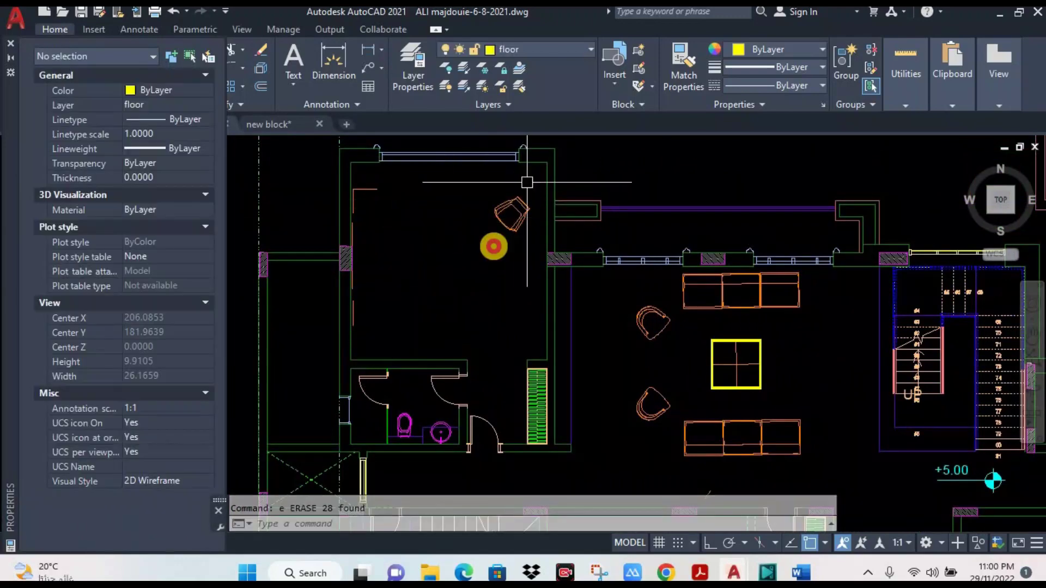
left_click(528, 181)
type("e")
key("Return")
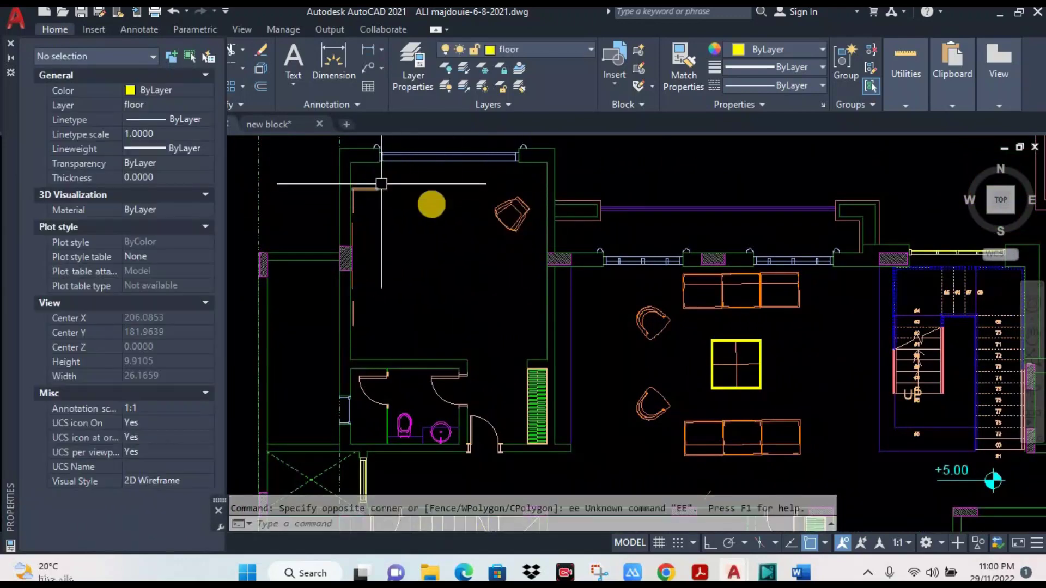
key("Escape")
type("rec")
Draw a rectangle from the bedroom's top-left to its lower-right corner.
key("Return")
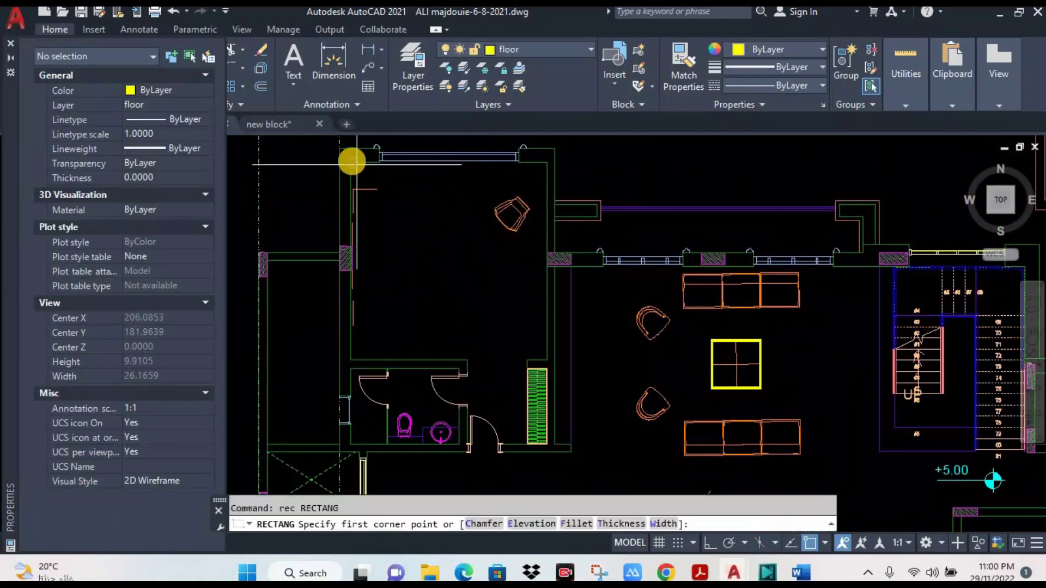
left_click(351, 162)
left_click(547, 360)
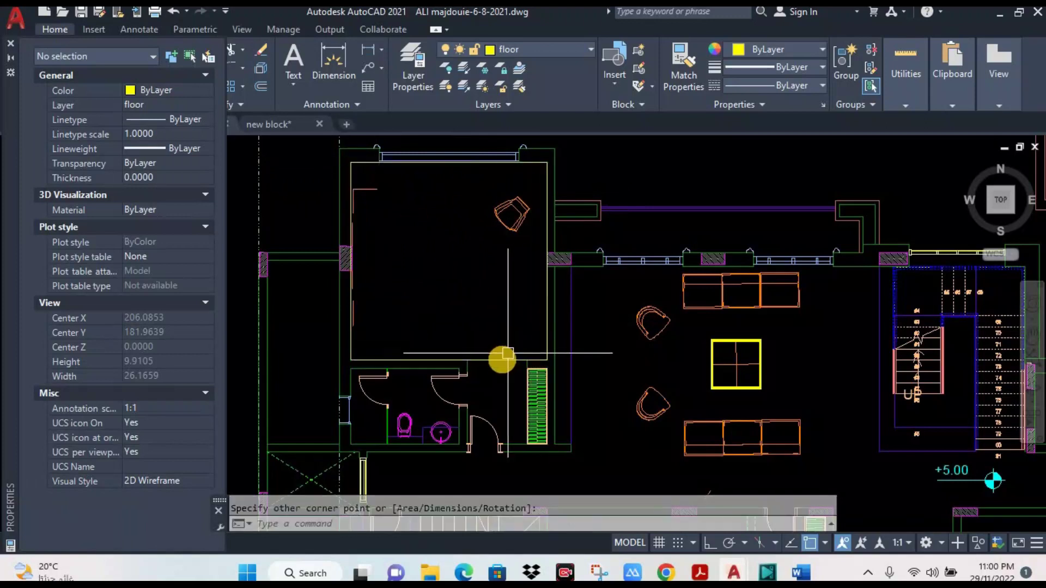
left_click(545, 210)
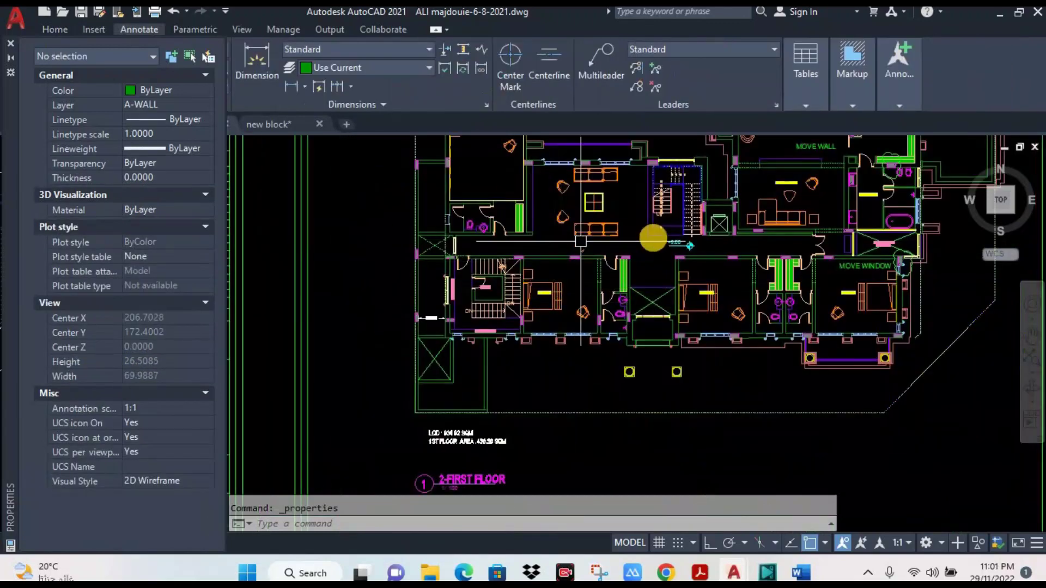
Pan to the 6.1933 dimension and select it.
scroll(539, 299, "down", 2)
scroll(479, 304, "down", 2)
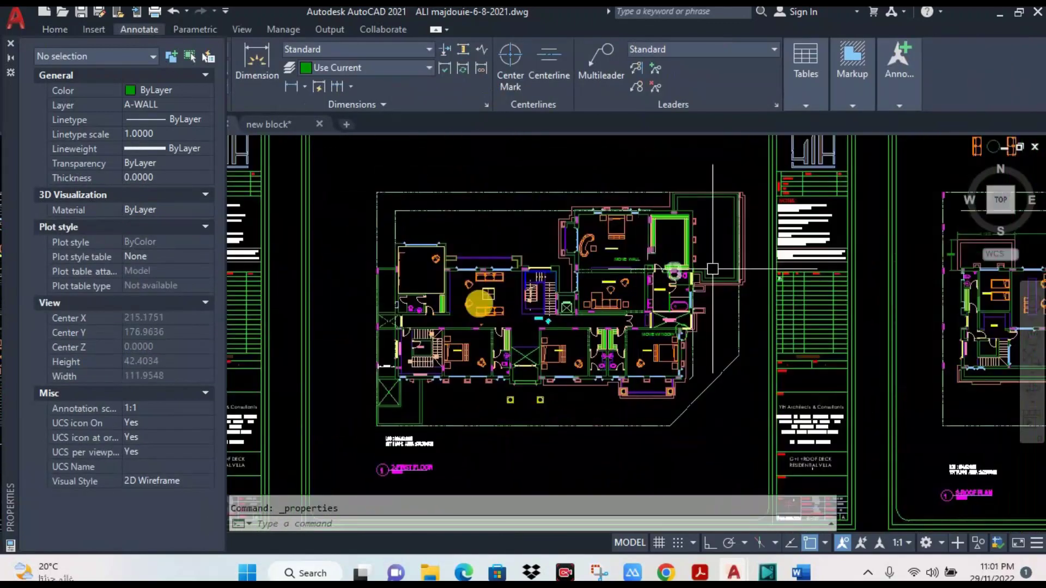
scroll(621, 246, "up", 2)
scroll(580, 300, "up", 4)
middle_click_drag(581, 305, 538, 254)
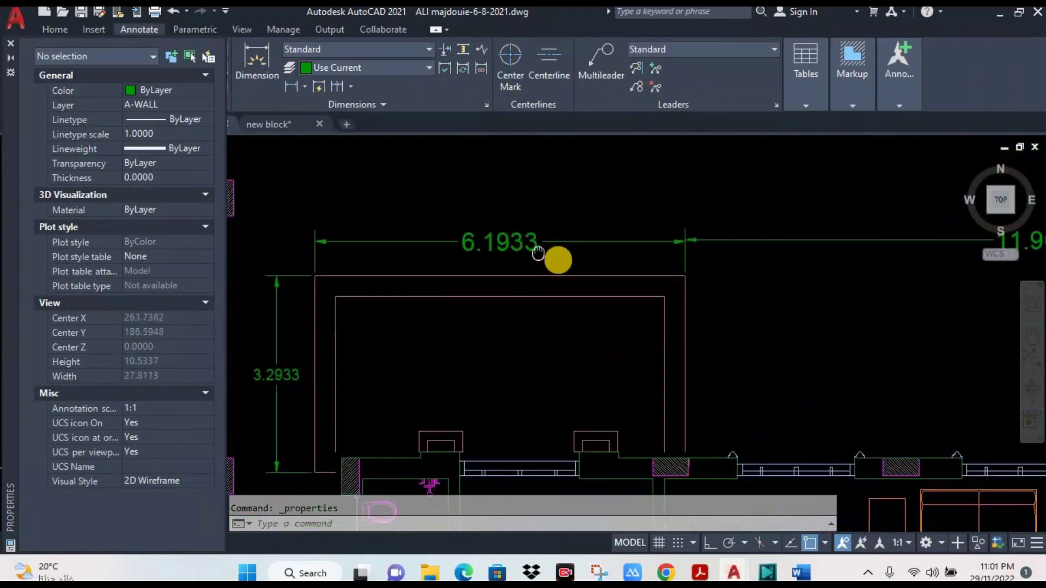
scroll(538, 253, "down", 3)
scroll(525, 240, "up", 1)
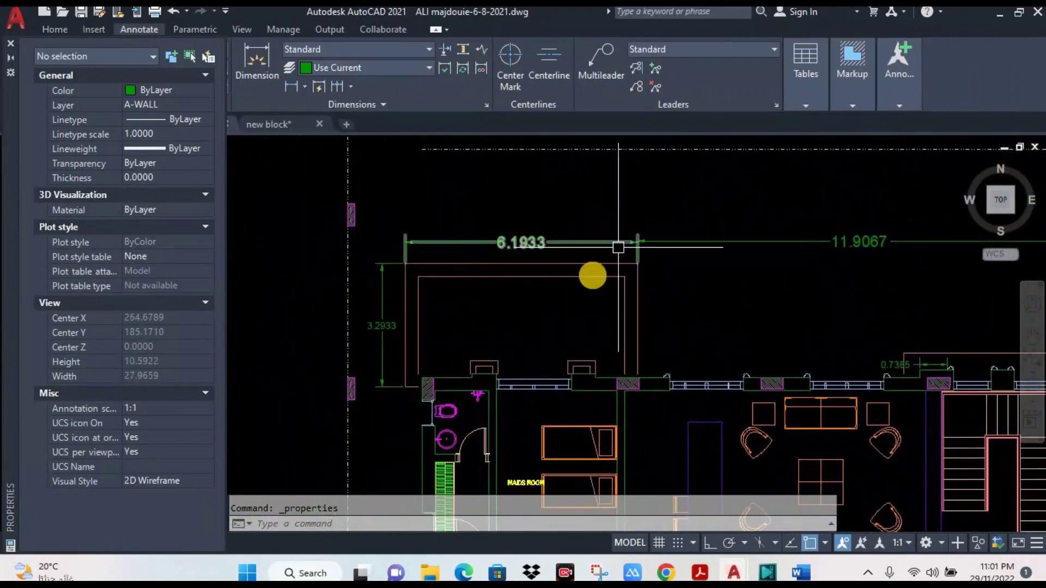
left_click(534, 241)
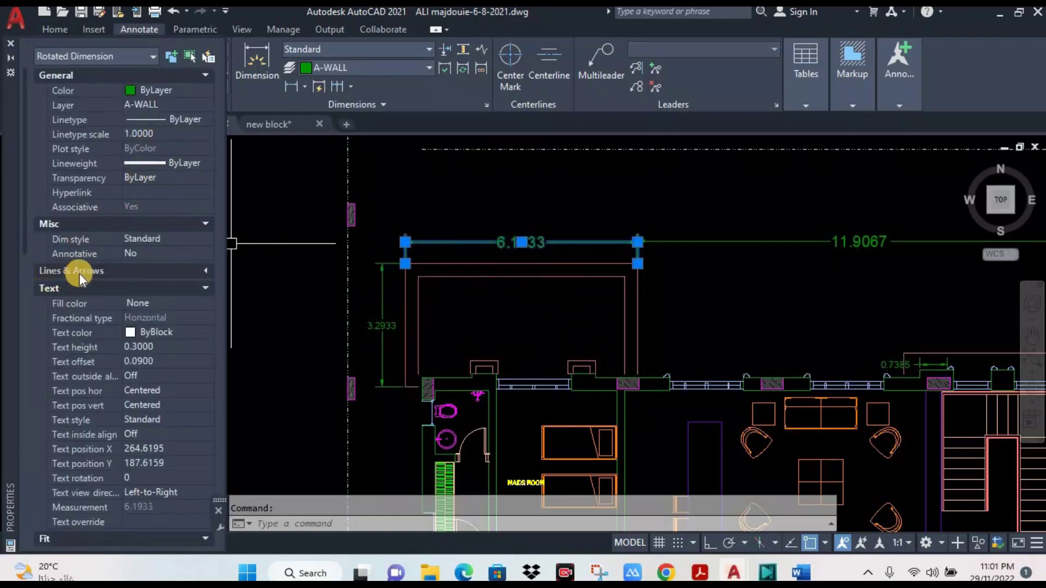
Set the dimension's arrow size to 0.3 under Lines & Arrows in Properties.
left_click(204, 289)
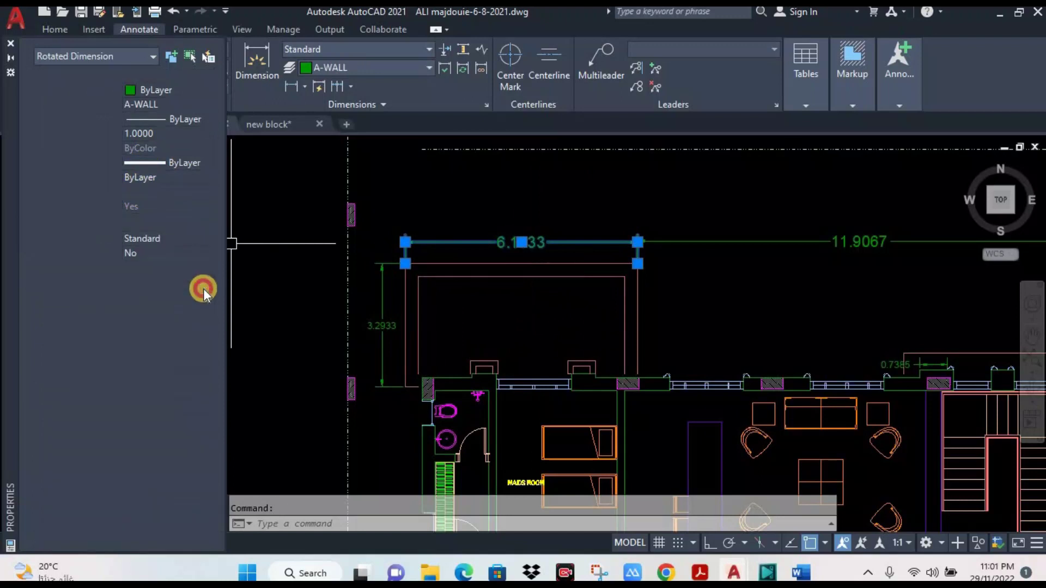
left_click(204, 305)
left_click(203, 323)
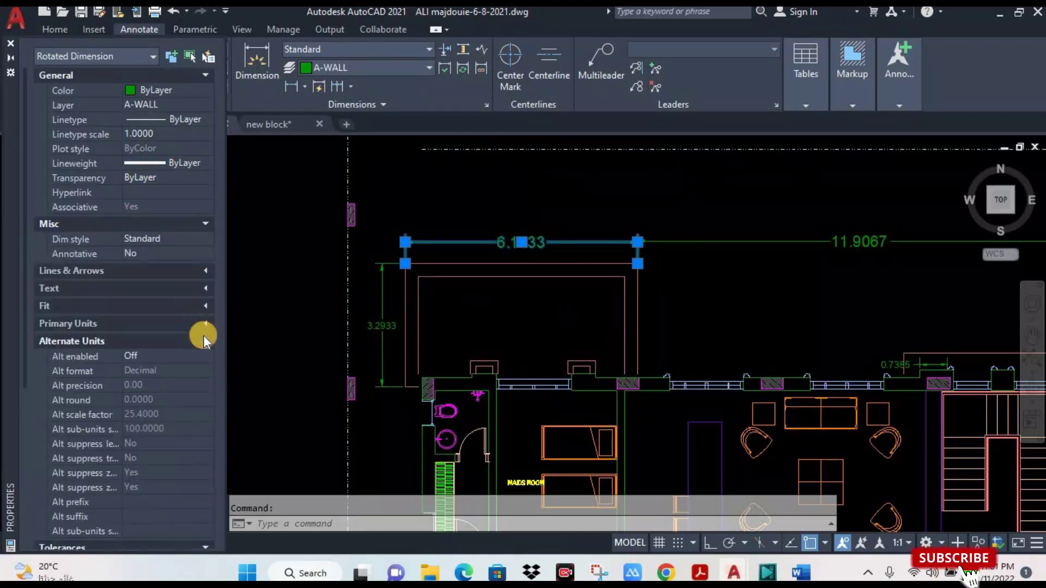
left_click(203, 341)
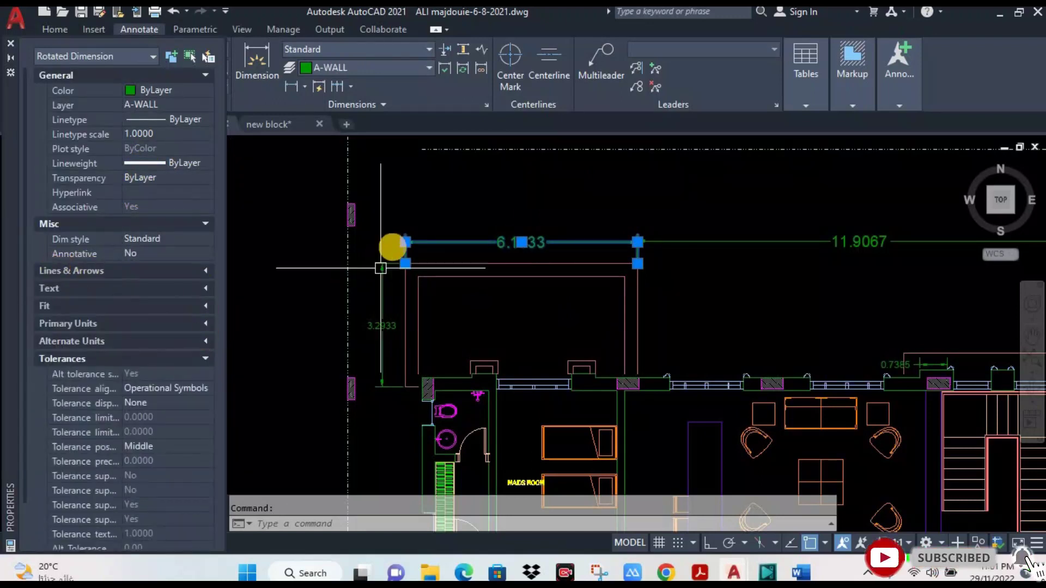
left_click(206, 271)
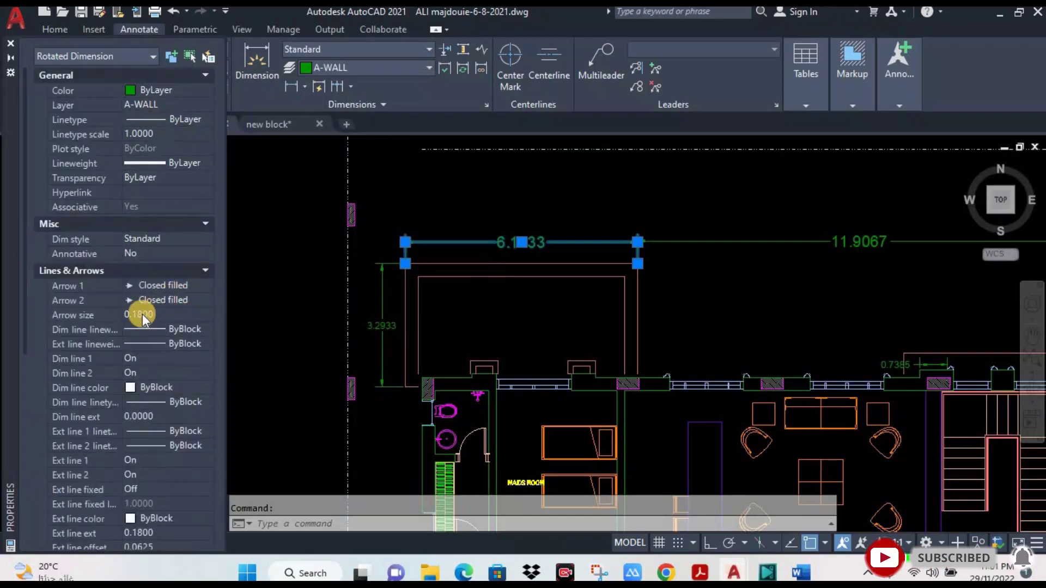
scroll(412, 244, "up", 4)
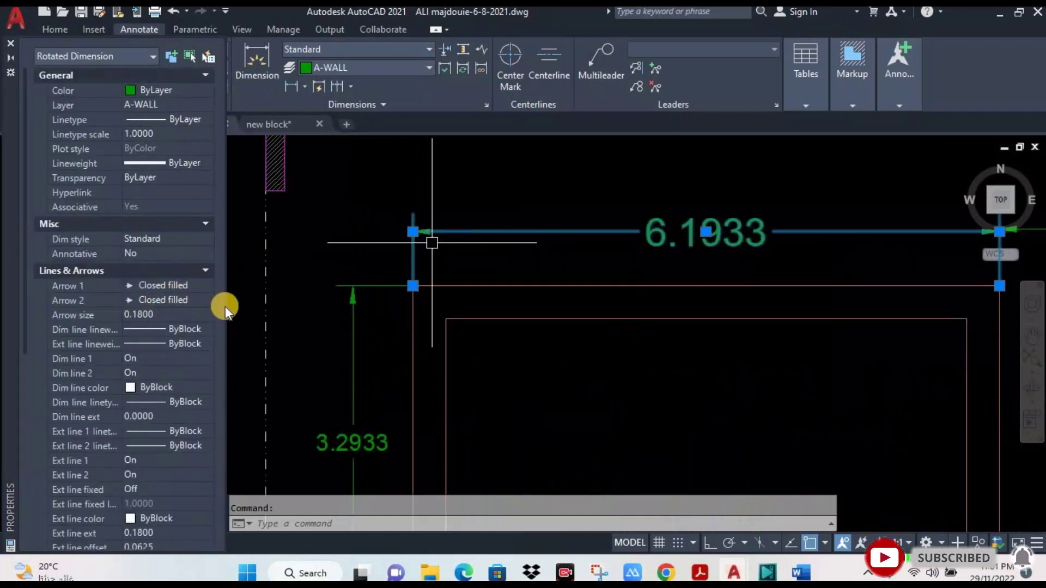
left_click(177, 312)
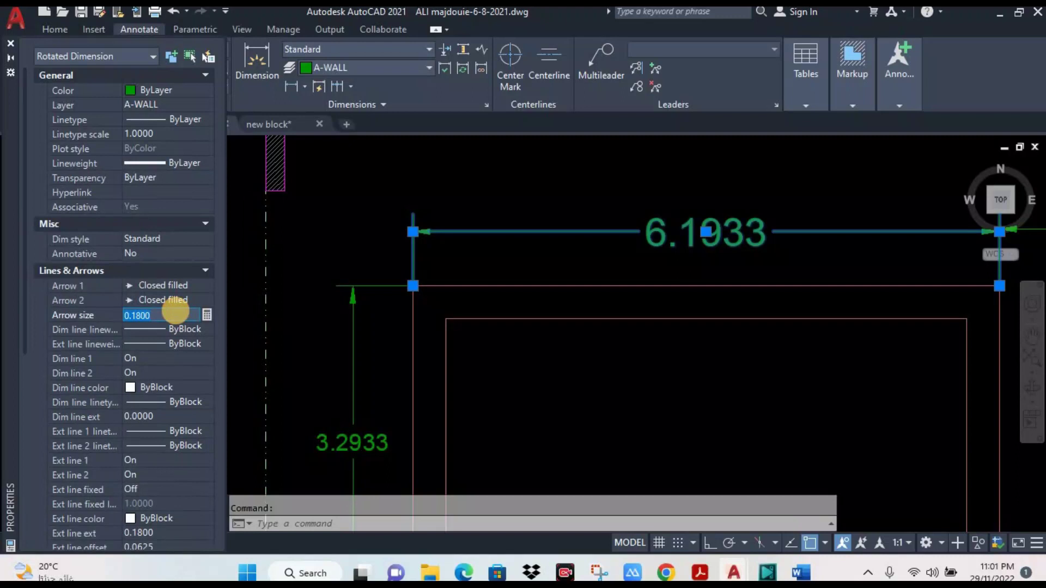
type("3")
left_click(175, 329)
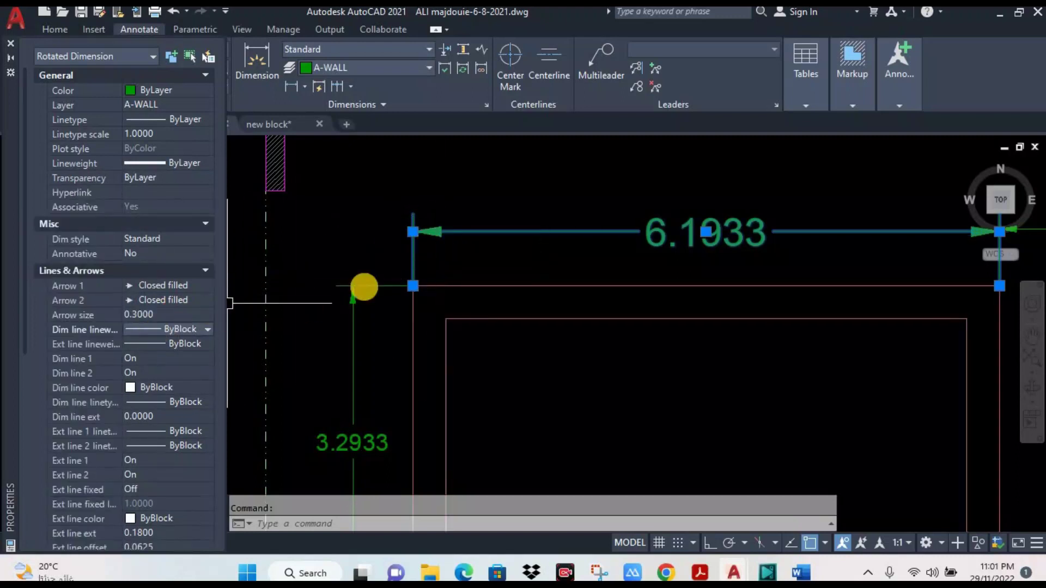
left_click(205, 272)
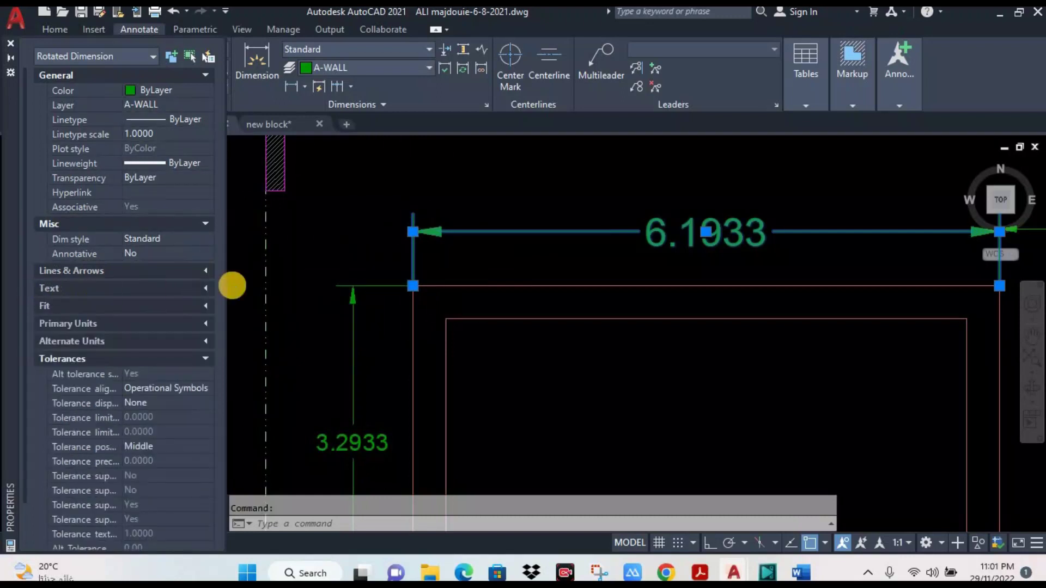
Set the dimension text height to 0.5 and its colour to magenta.
left_click(206, 289)
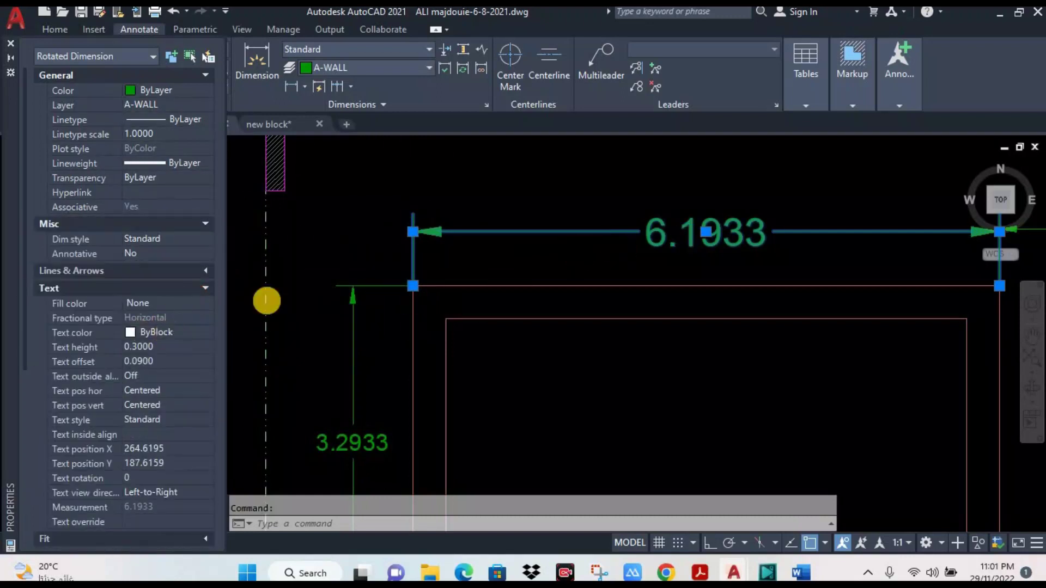
left_click(166, 345)
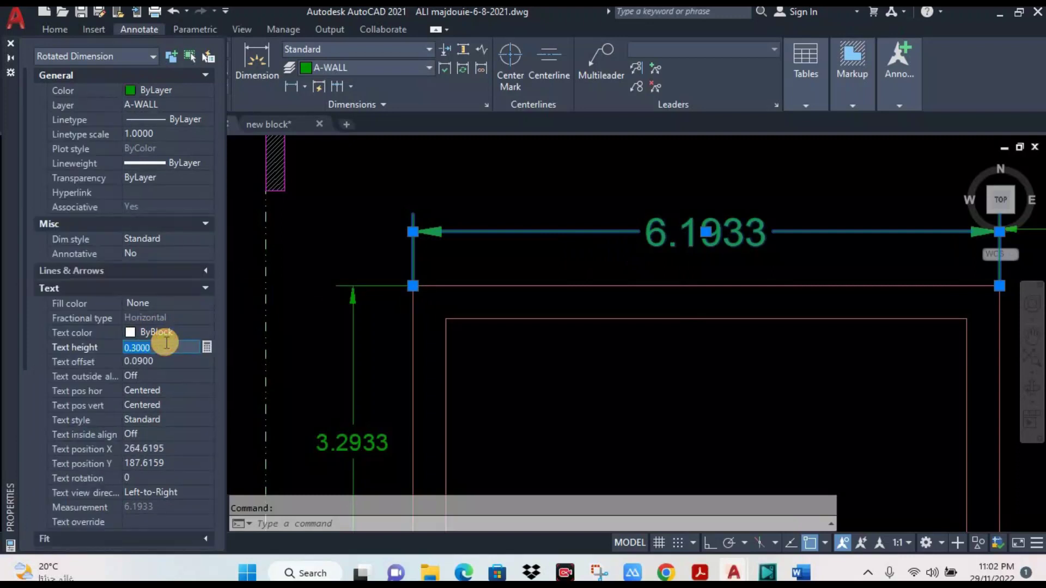
type(".5")
type("0.5000")
key("Return")
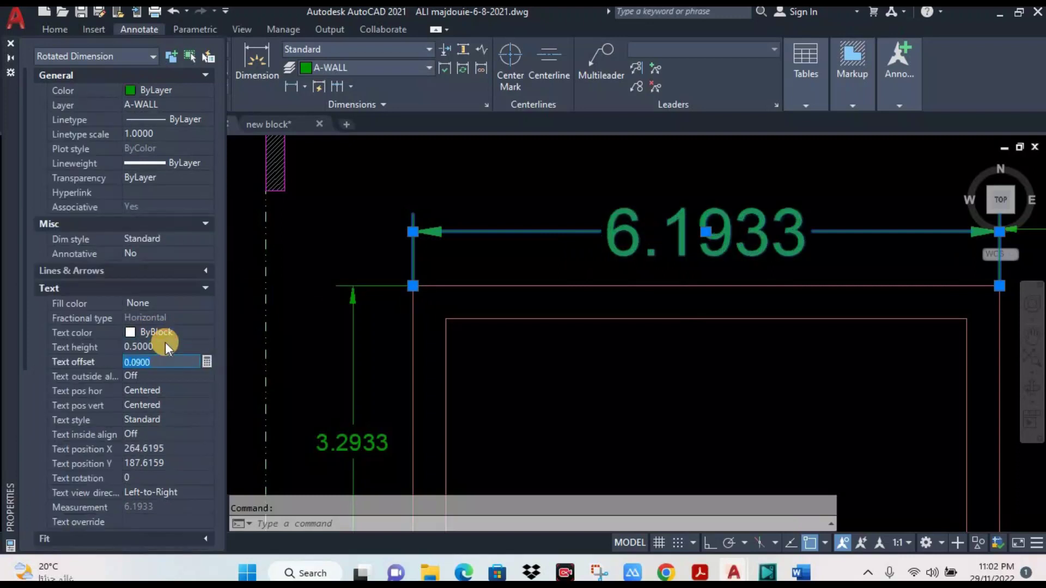
left_click(198, 332)
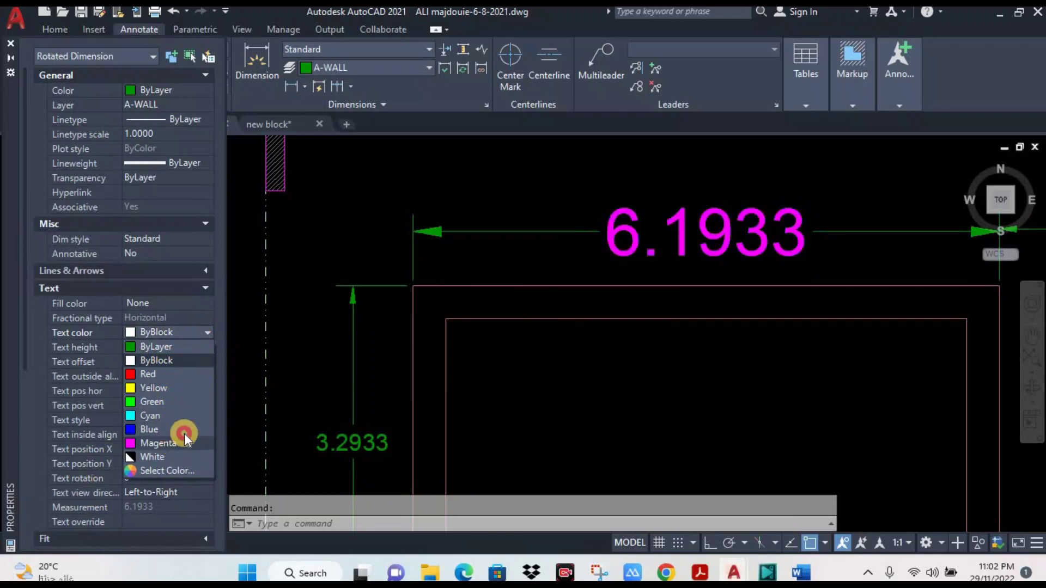
left_click(158, 443)
Override the dimension text so it reads 6.00m.
scroll(448, 299, "down", 2)
middle_click_drag(498, 226, 533, 166)
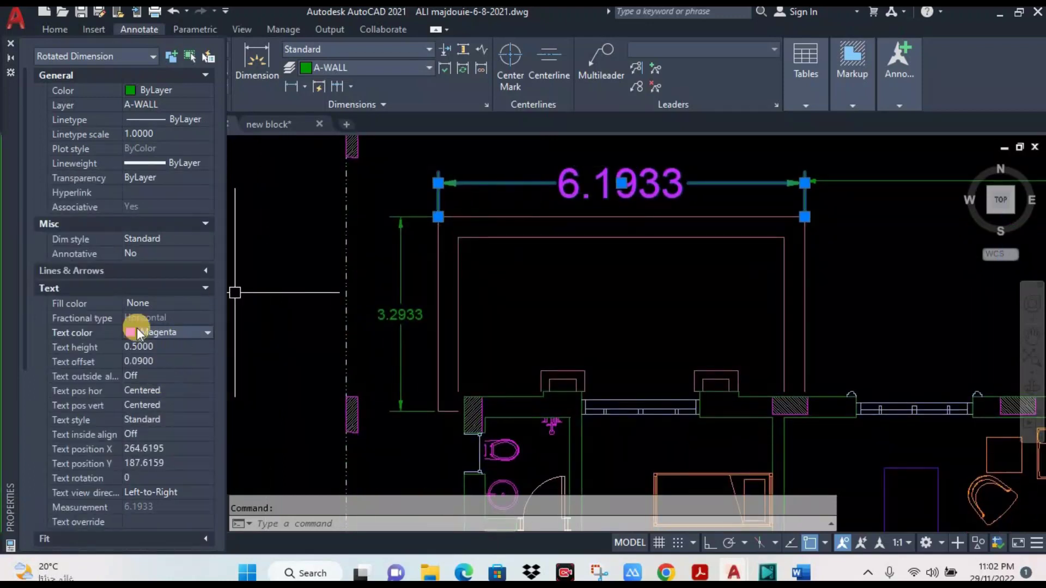
scroll(176, 372, "down", 3)
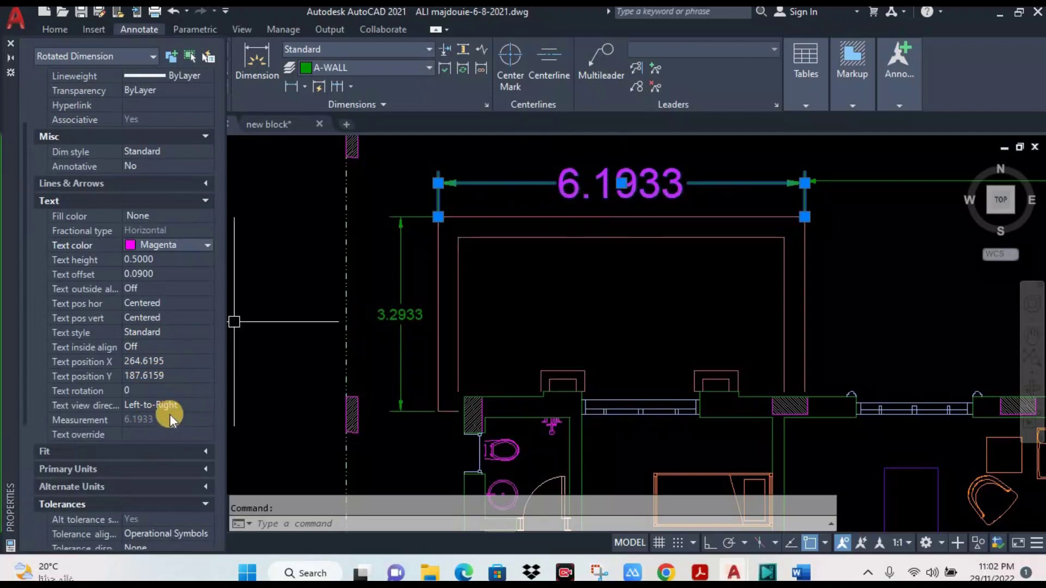
left_click(161, 432)
type("6.00m")
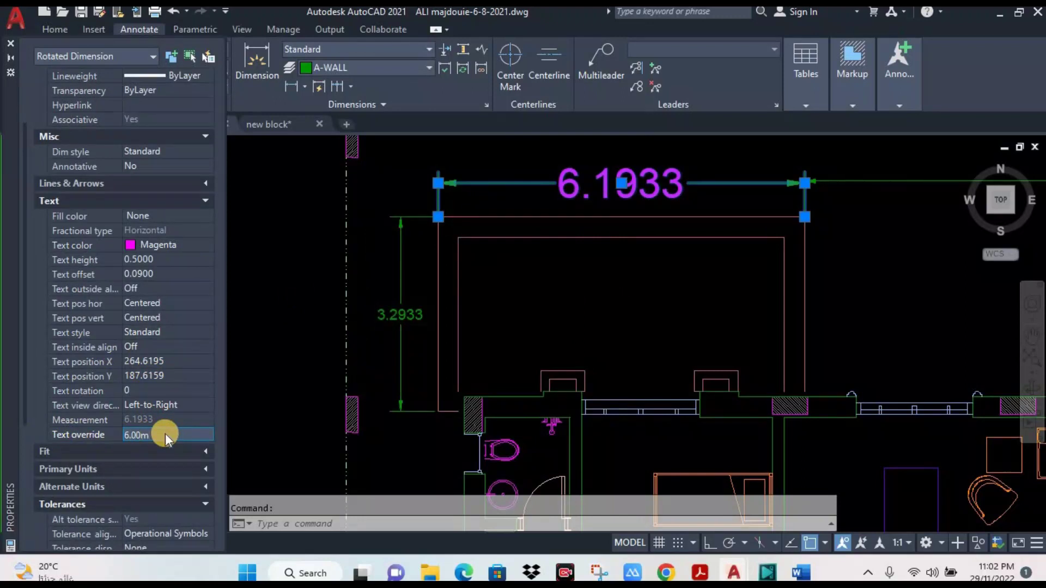
key("Return")
key("Escape")
scroll(586, 284, "down", 2)
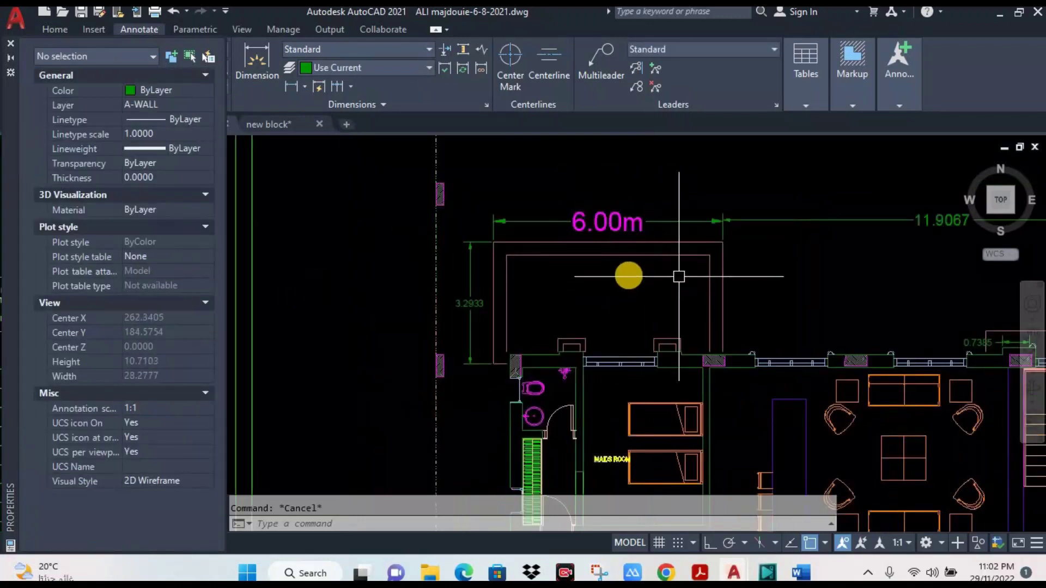
scroll(759, 245, "up", 2)
Select the 11.9067 dimension, zoom out, then switch to the course outline PDF.
left_click(812, 223)
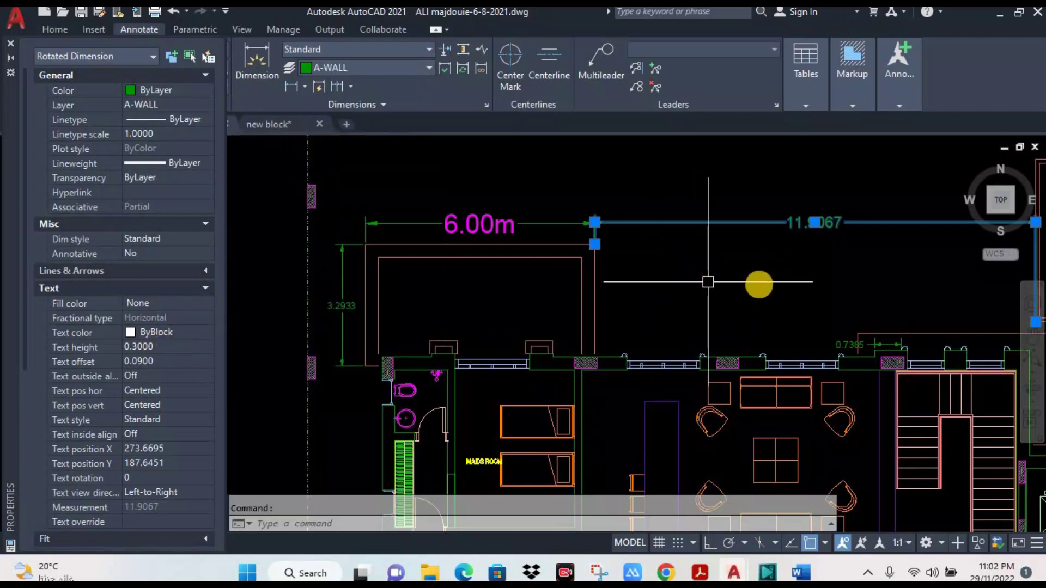
middle_click_drag(758, 283, 640, 275)
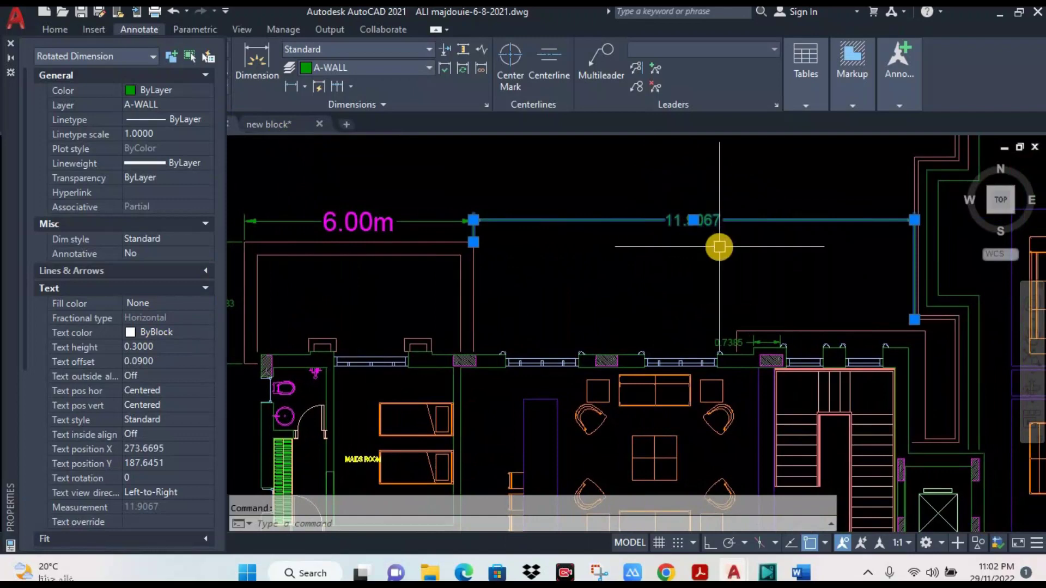
scroll(692, 257, "down", 4)
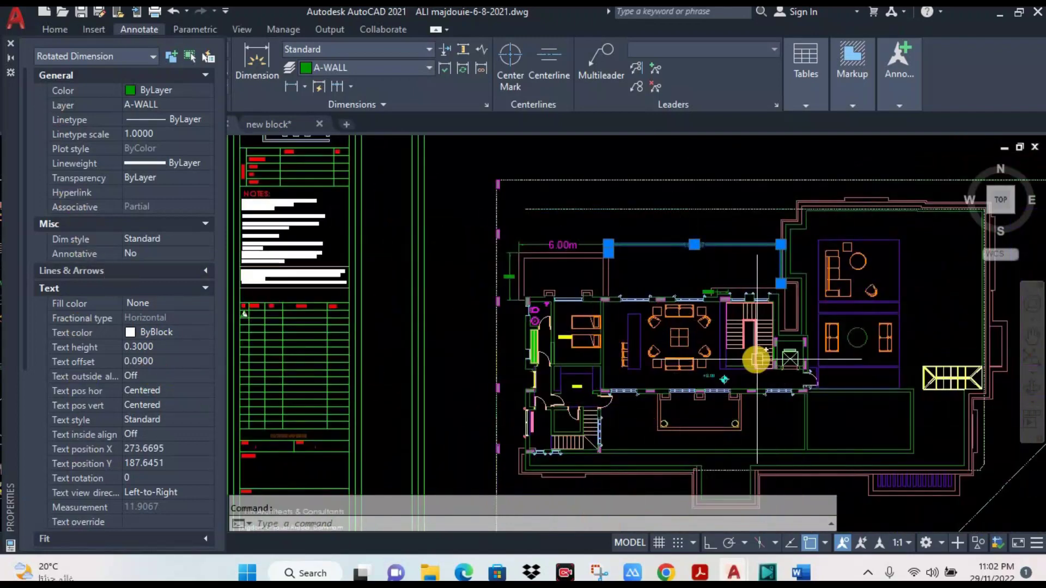
scroll(754, 362, "down", 2)
left_click(698, 577)
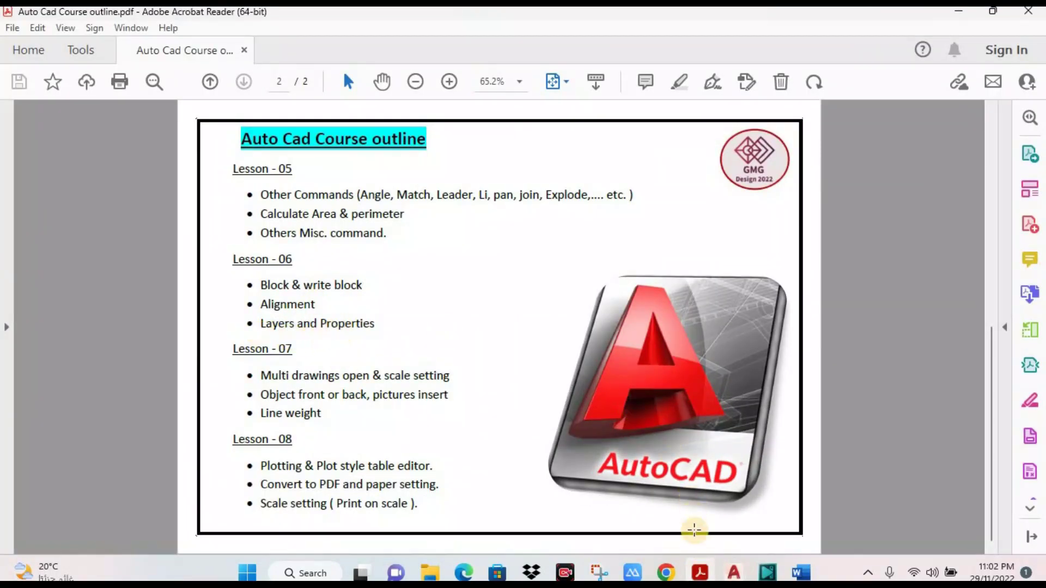
Preview the AutoCAD thumbnails, then minimise Acrobat Reader to show the villa plan.
left_click(732, 575)
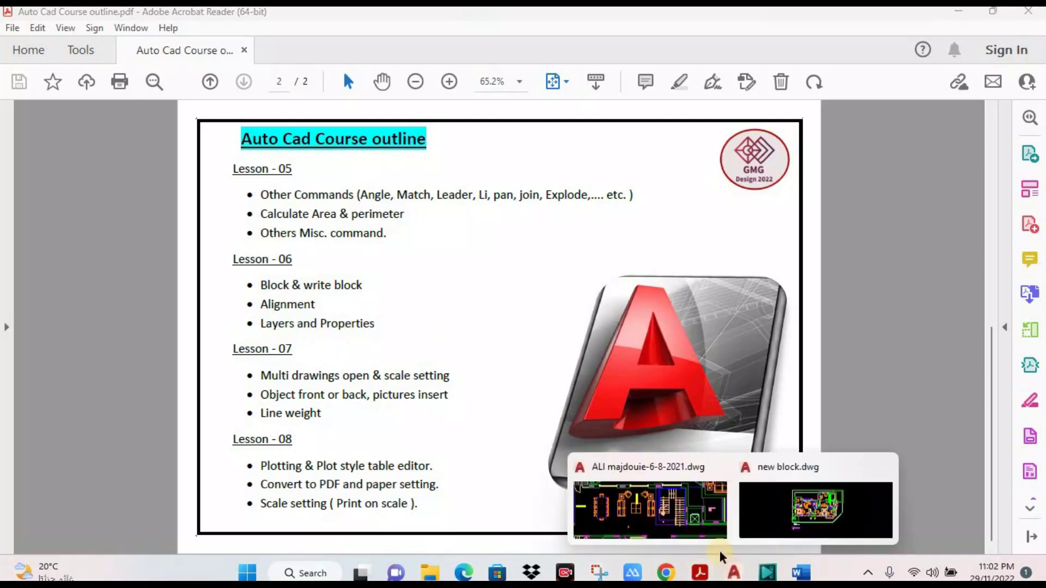
left_click(700, 573)
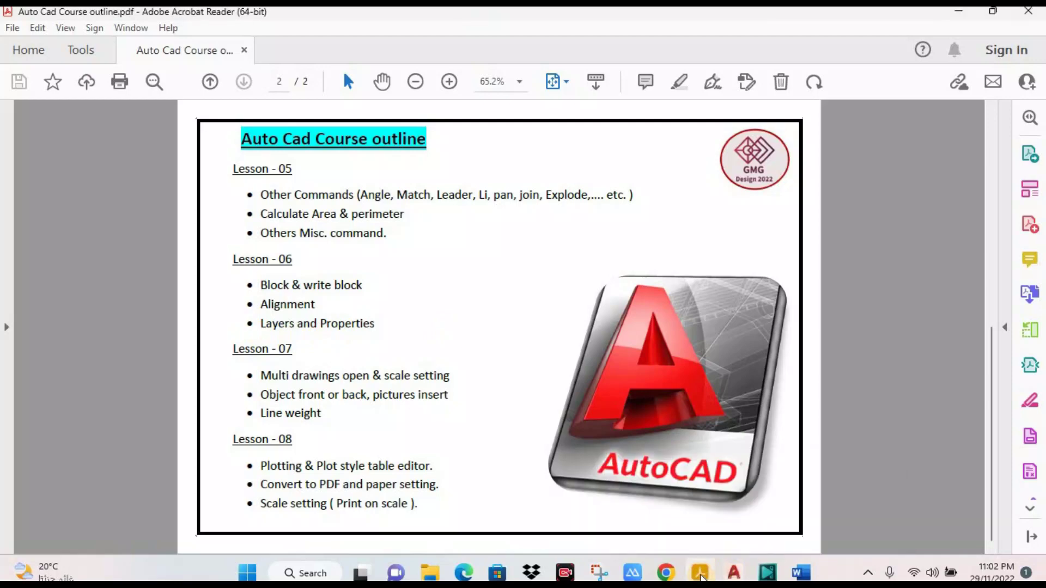
left_click(701, 573)
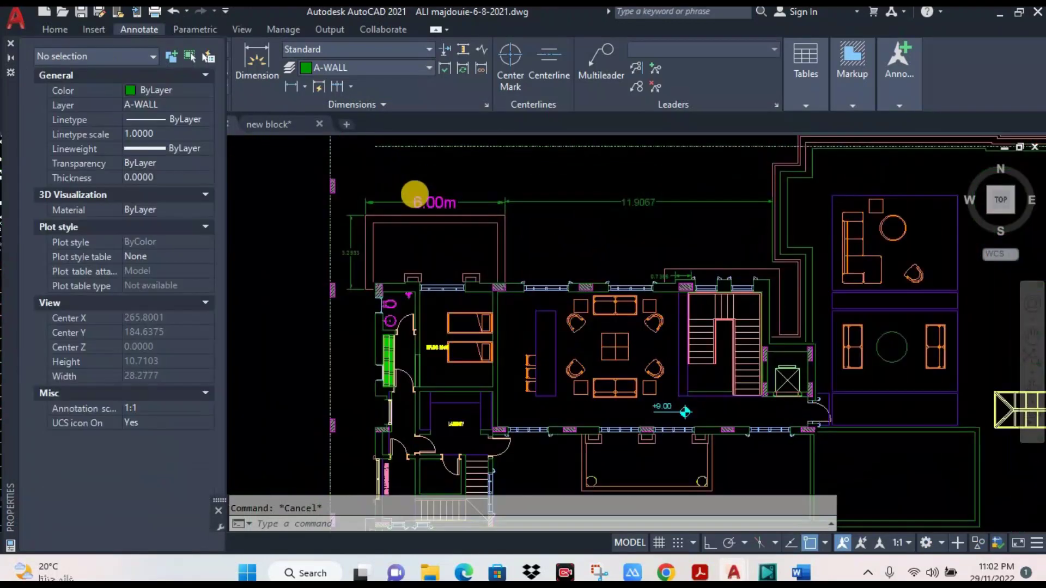
key("Escape")
scroll(486, 209, "up", 3)
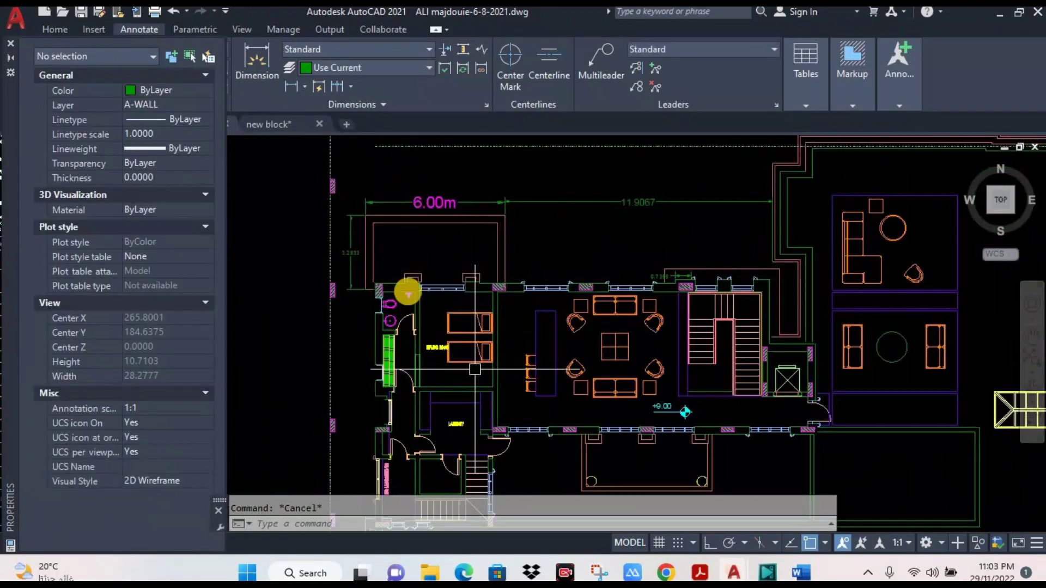